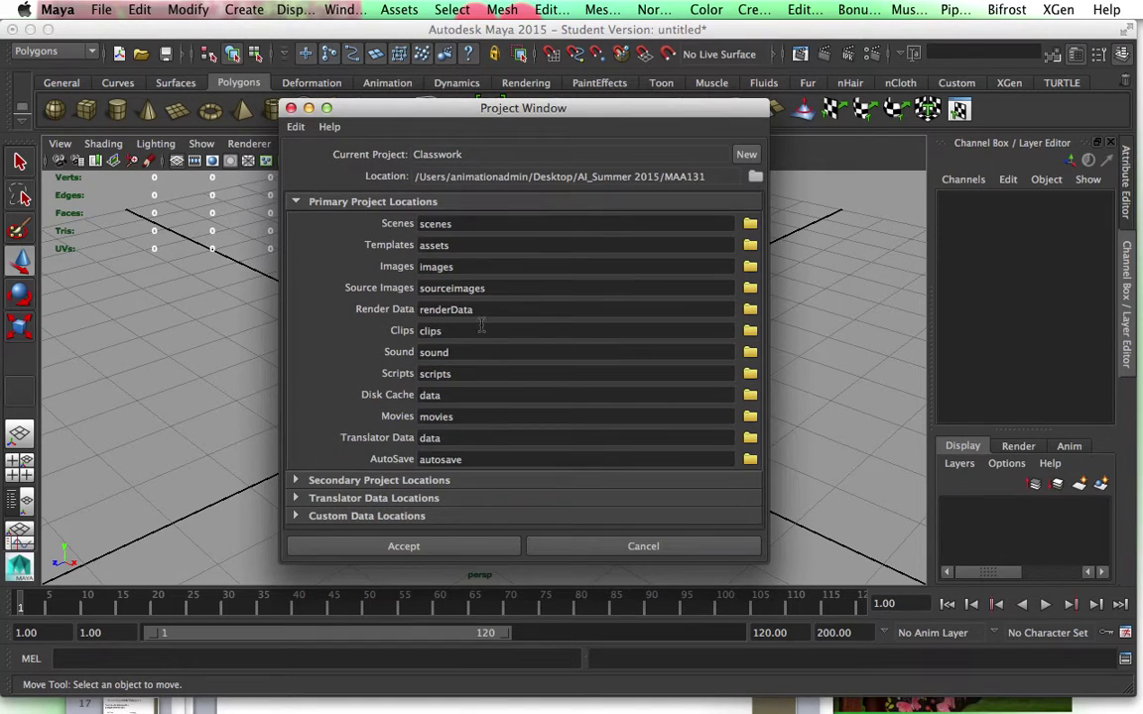
# Start a new project and name it Maze_Proj_ followed by the student's surname.
pyautogui.click(745, 156)
pyautogui.doubleClick(443, 153)
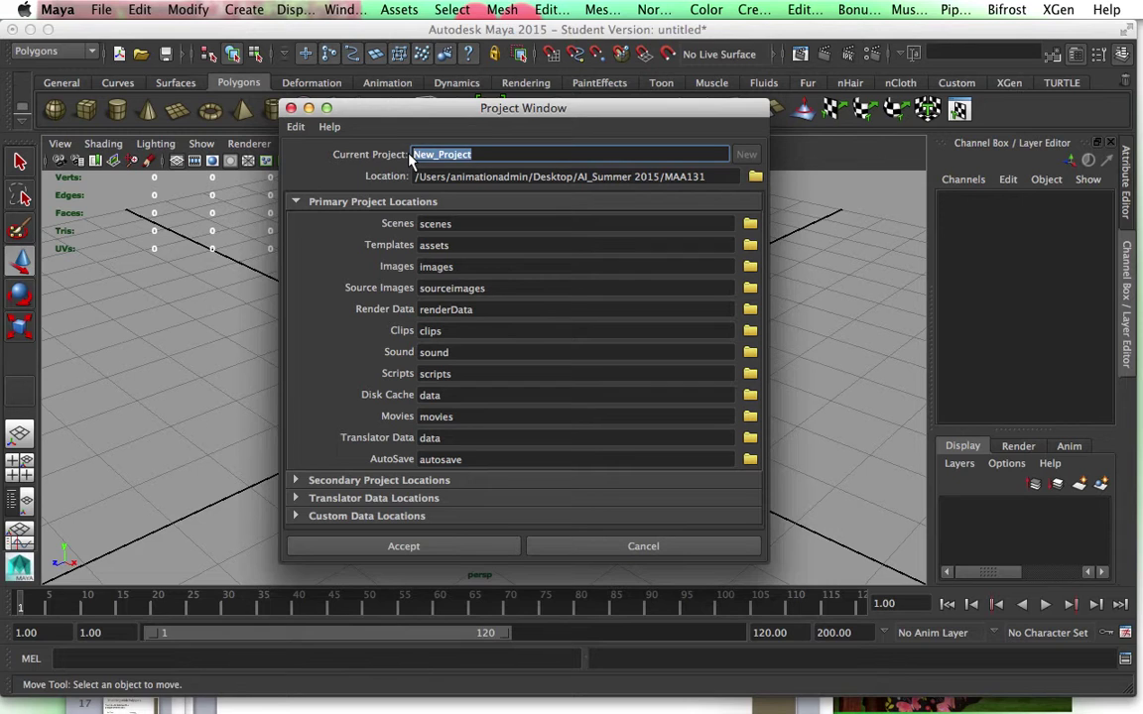
pyautogui.write('Maze_Proje')
pyautogui.press('BackSpace')
pyautogui.write('_Ashe')
# Set the new project's location to the MAA131 folder and accept the default project folders.
pyautogui.moveTo(1125, 493)
pyautogui.click(756, 177)
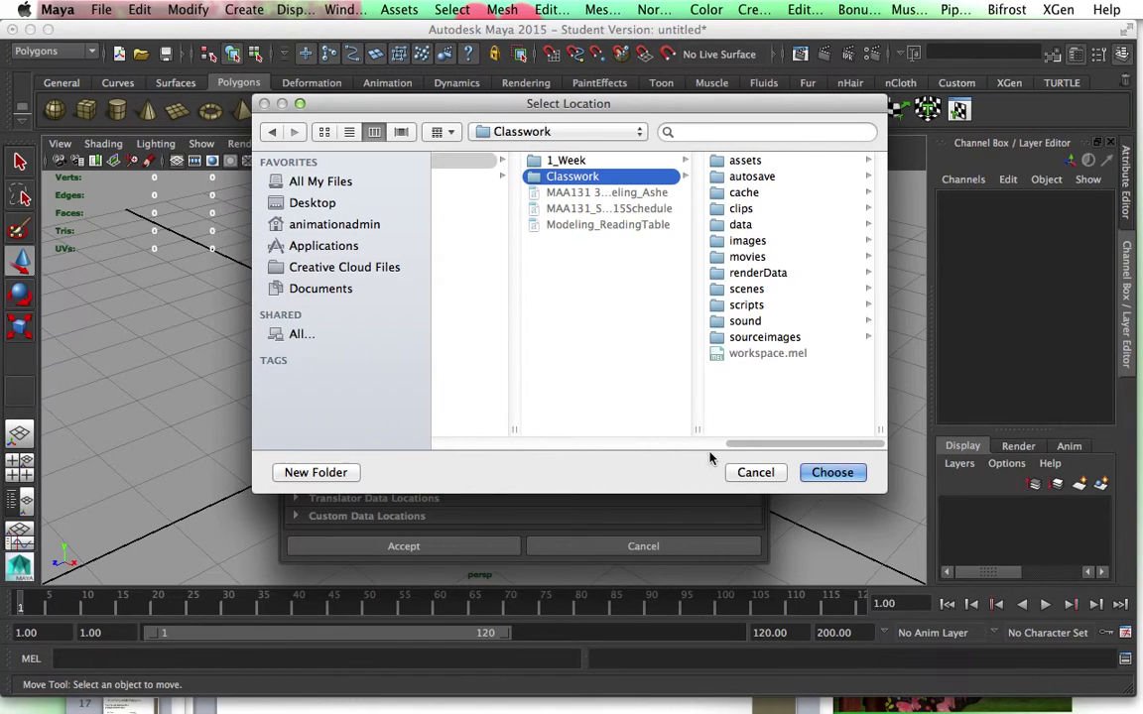
pyautogui.hscroll(-5, 667, 396)
pyautogui.click(719, 160)
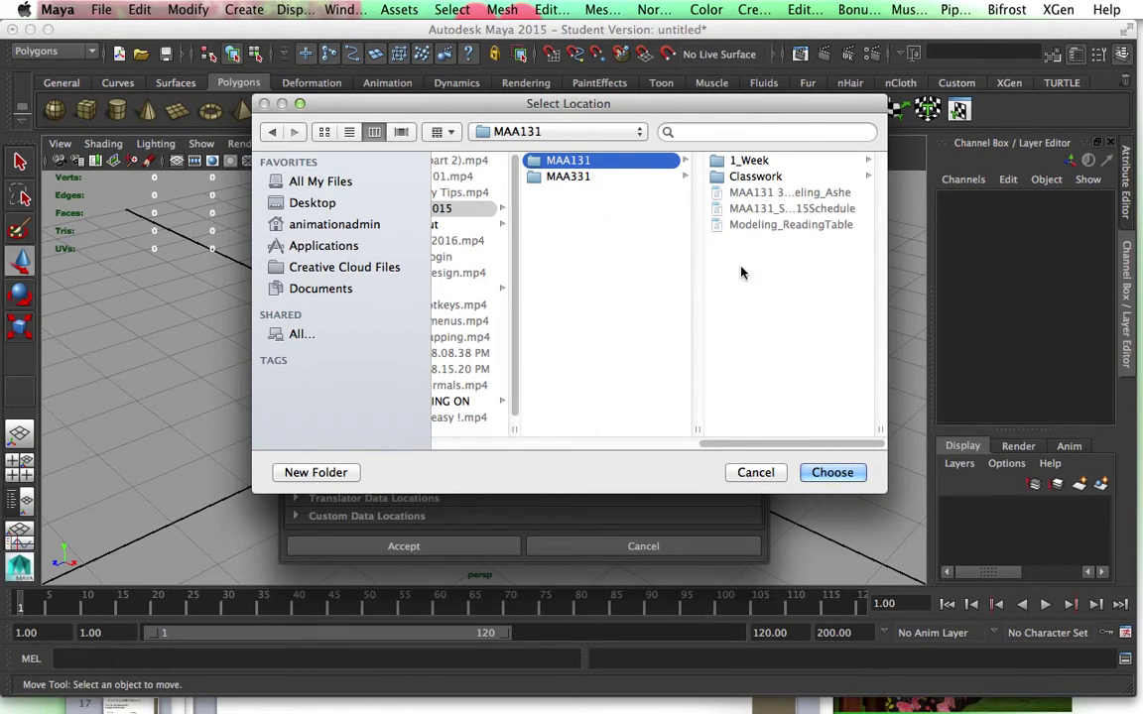
pyautogui.click(823, 475)
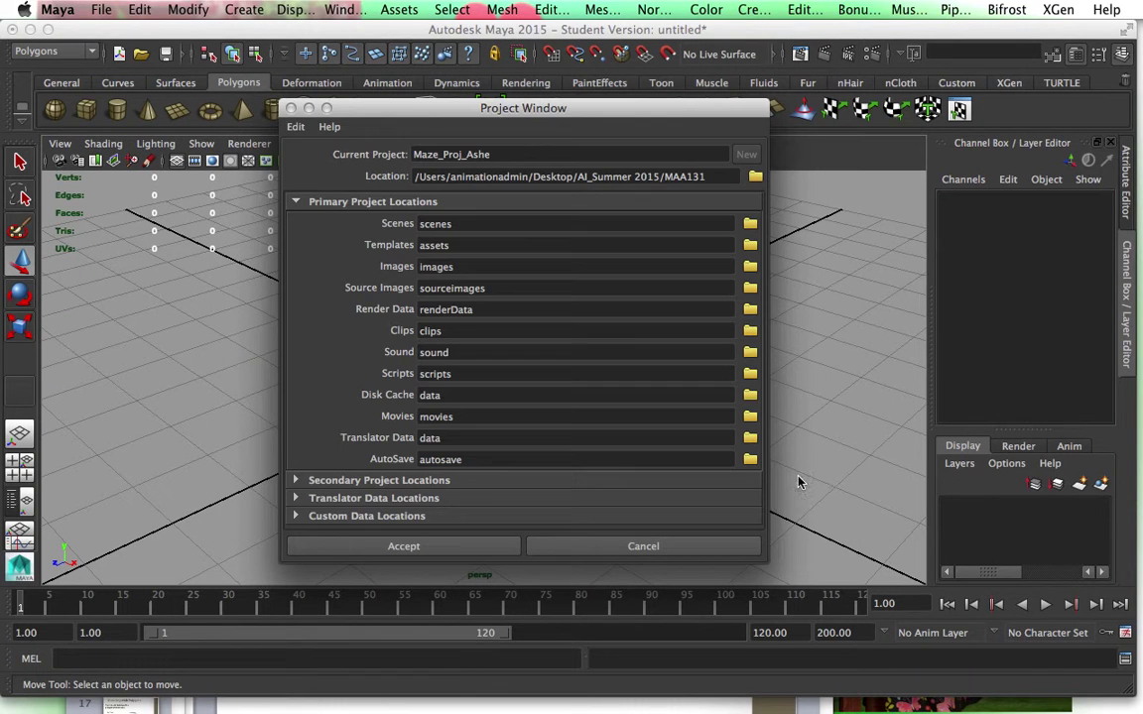
pyautogui.click(492, 550)
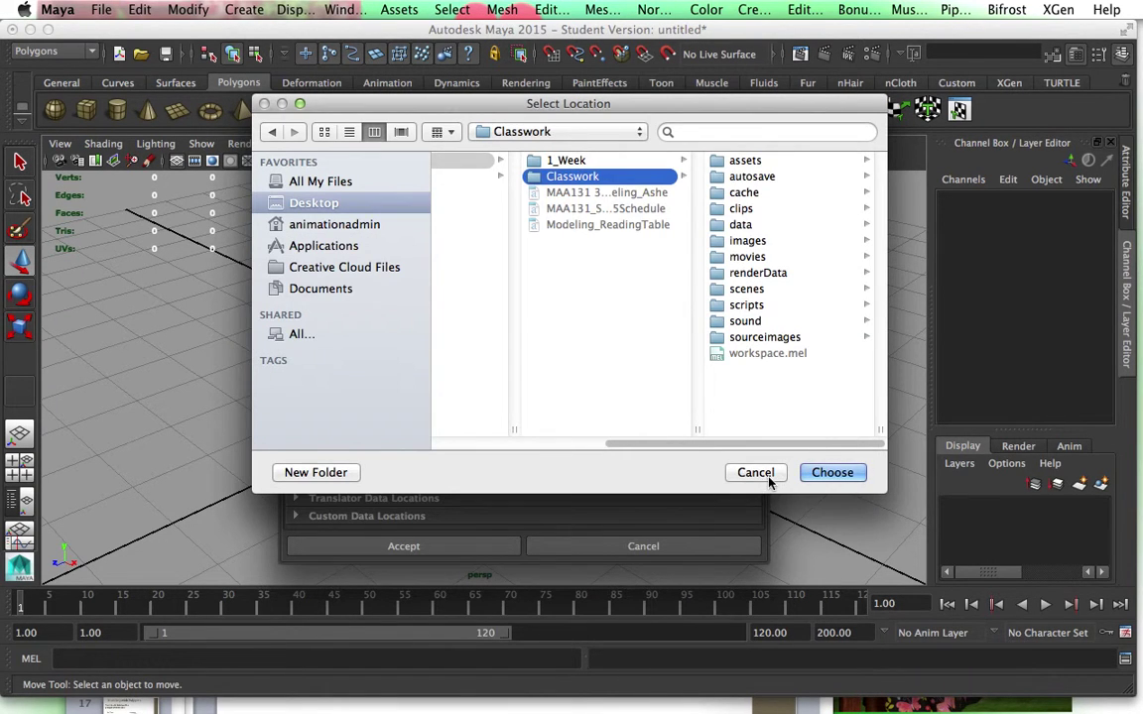
pyautogui.click(766, 477)
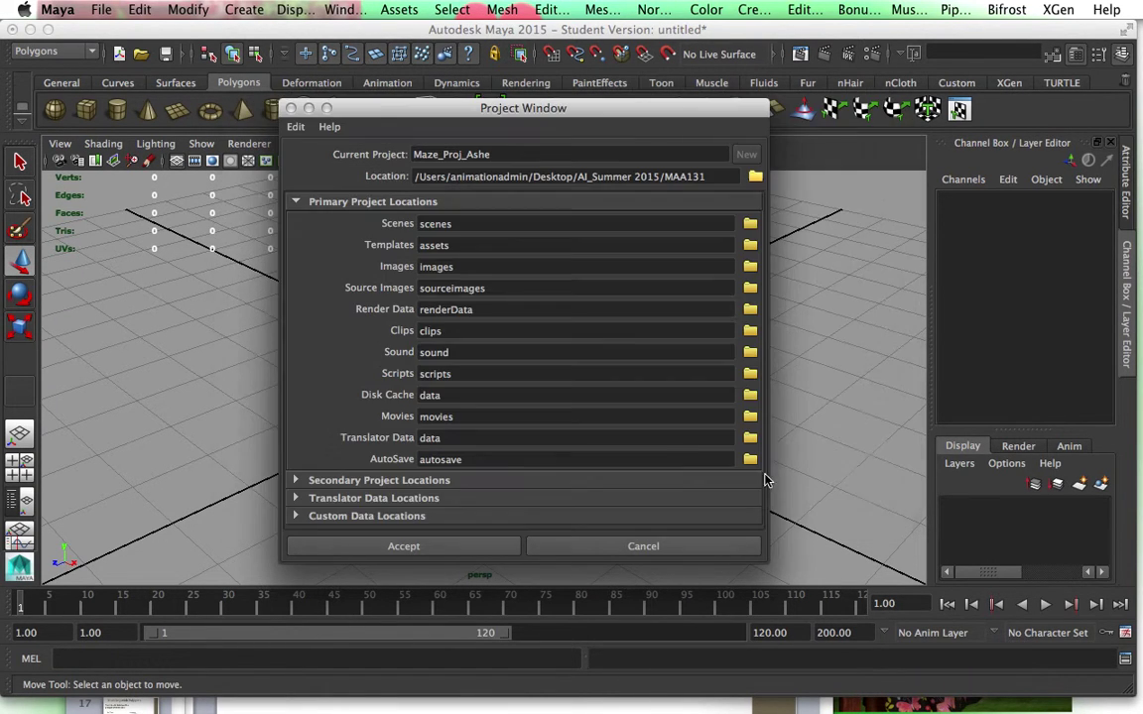
pyautogui.click(442, 556)
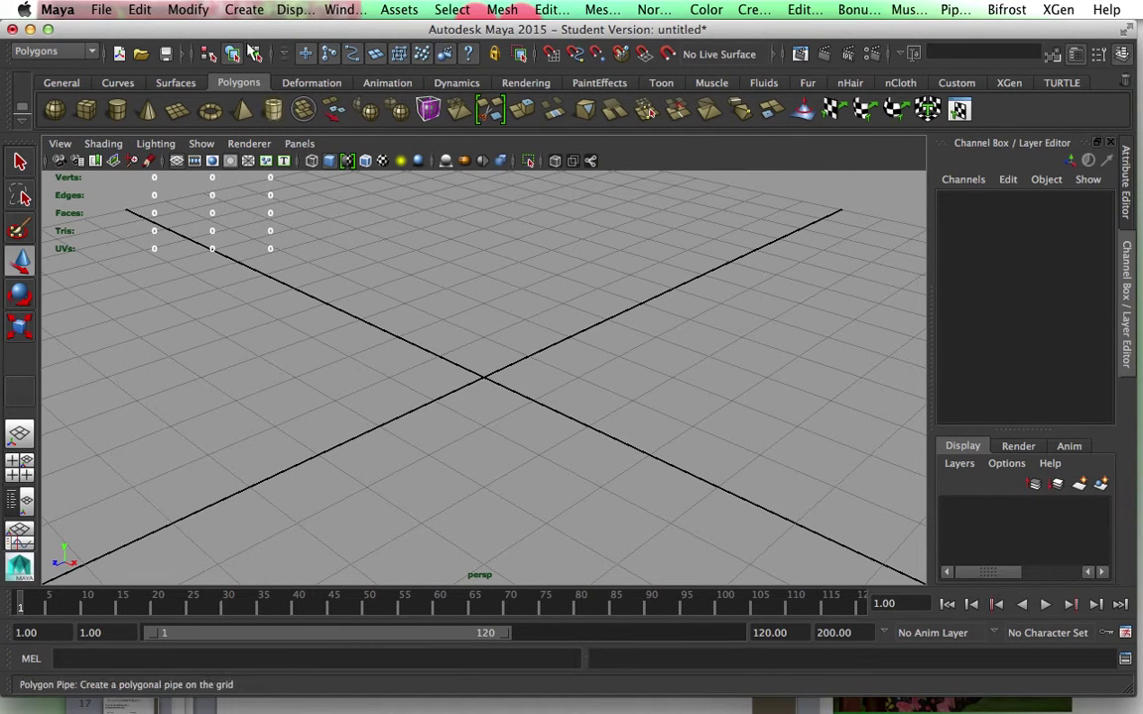
pyautogui.click(102, 9)
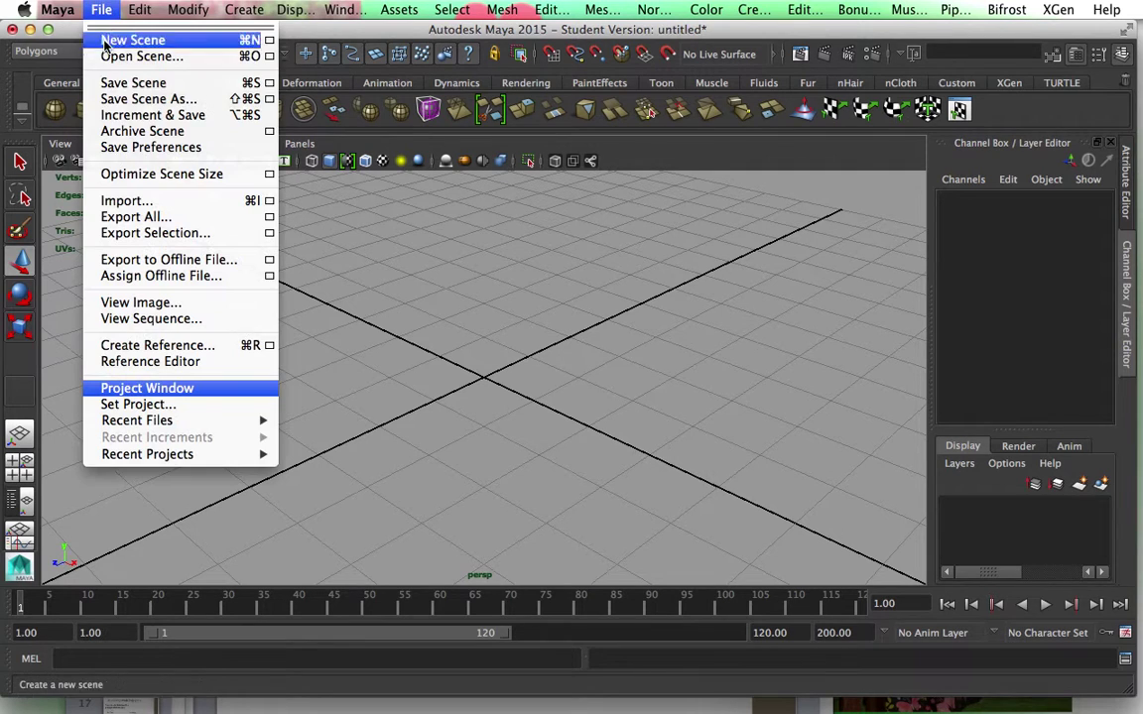
pyautogui.click(124, 115)
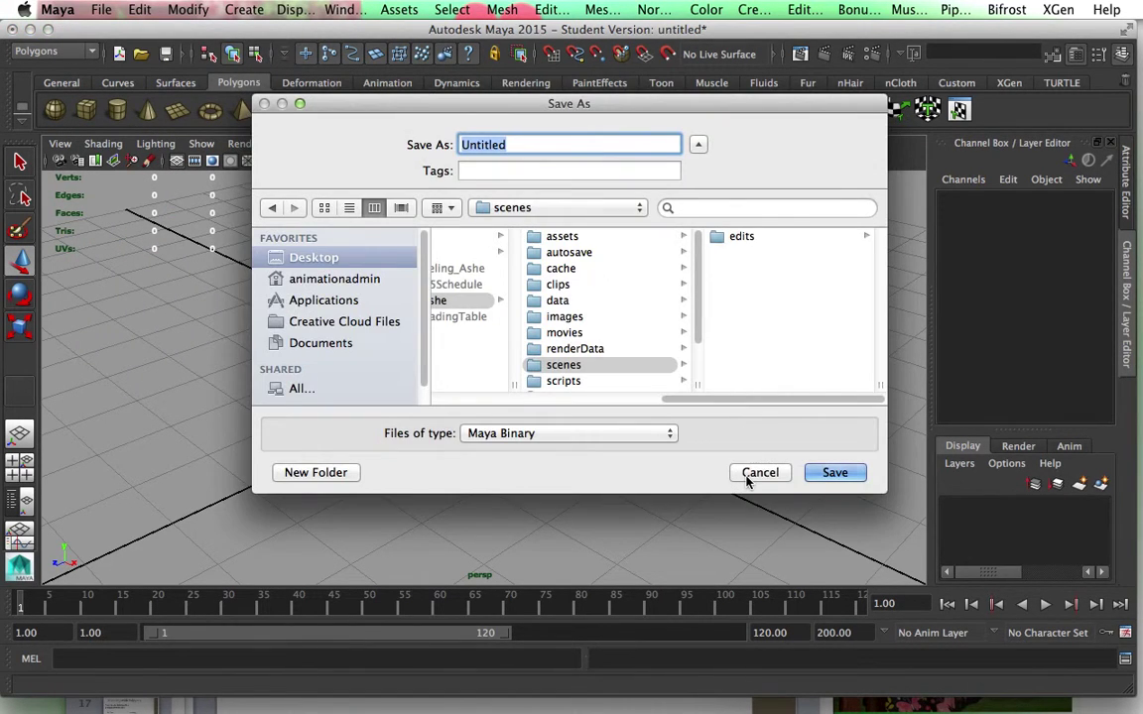
pyautogui.click(754, 474)
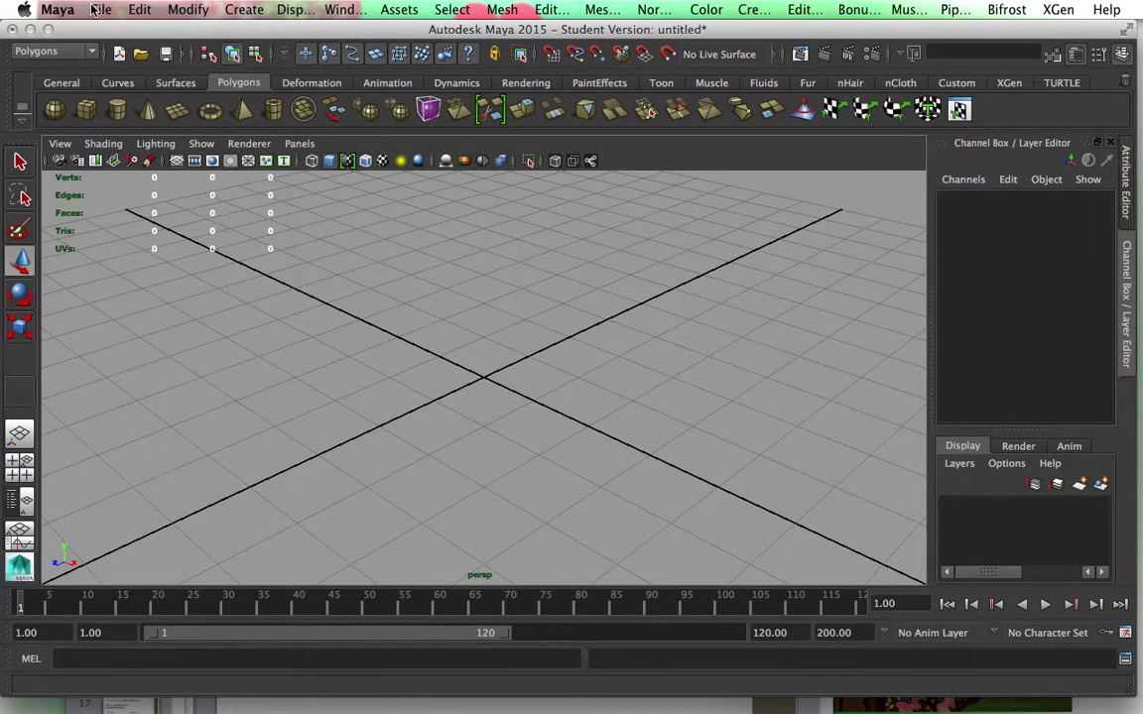
# Save the scene as a Maya Binary file in the new project's scenes folder, named with the surname followed by _maze.
pyautogui.click(100, 10)
pyautogui.click(121, 101)
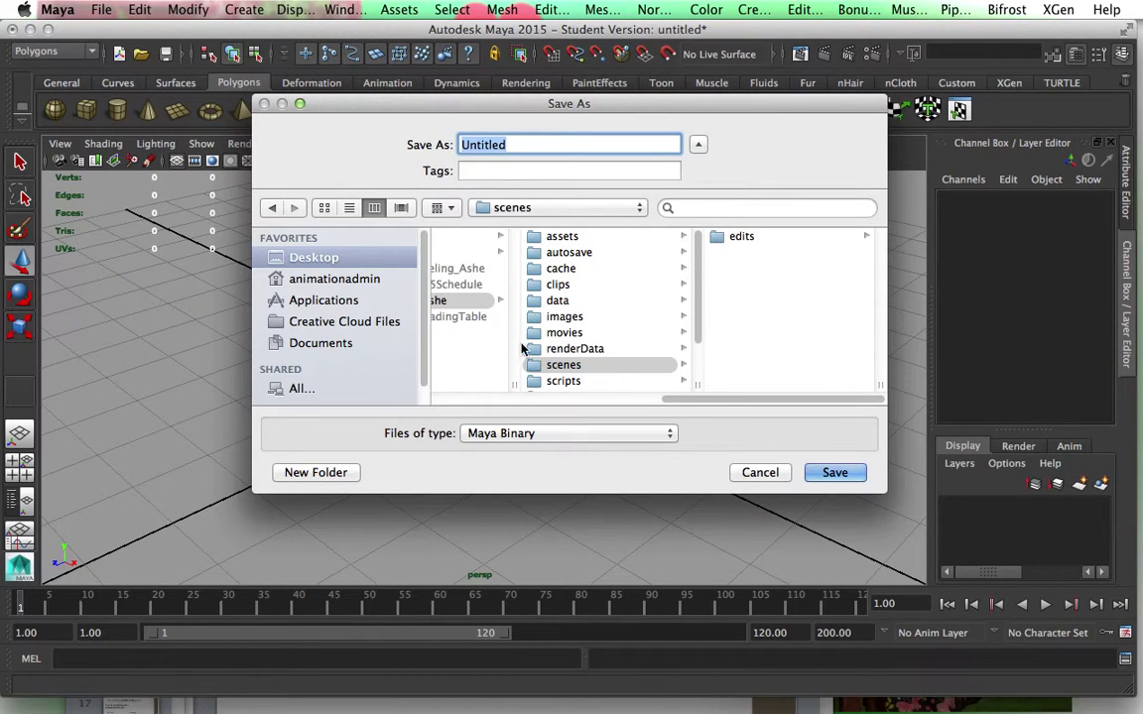
pyautogui.moveTo(669, 396); pyautogui.dragTo(582, 364)
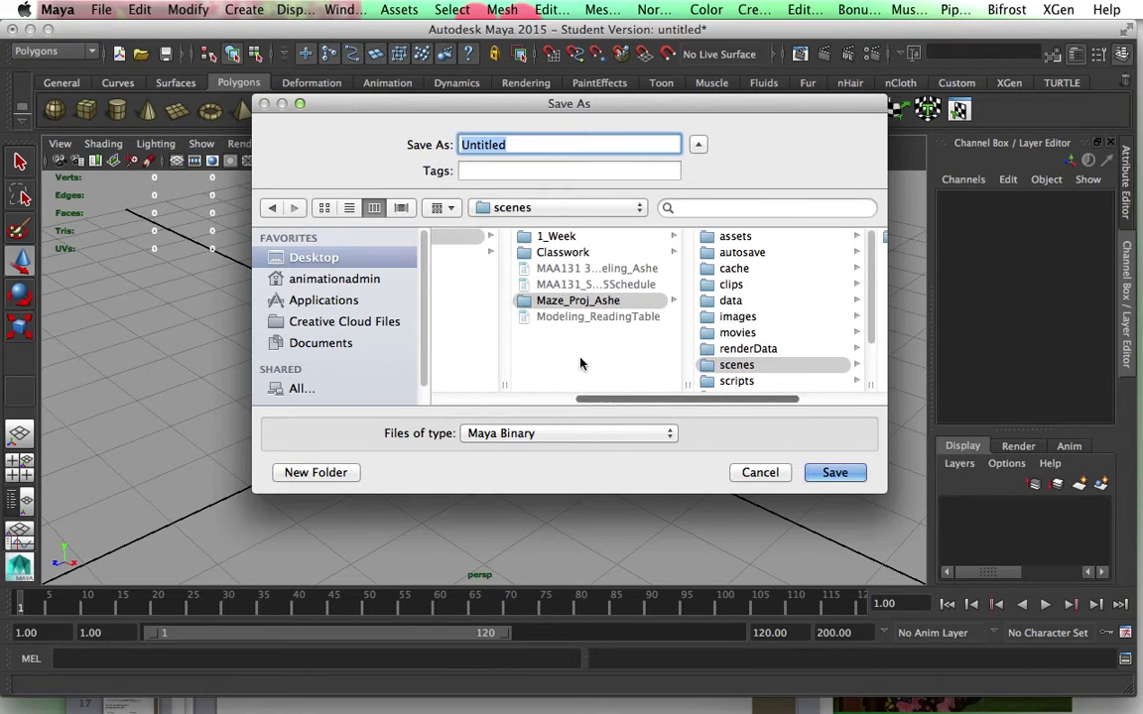
pyautogui.moveTo(639, 400); pyautogui.dragTo(725, 401)
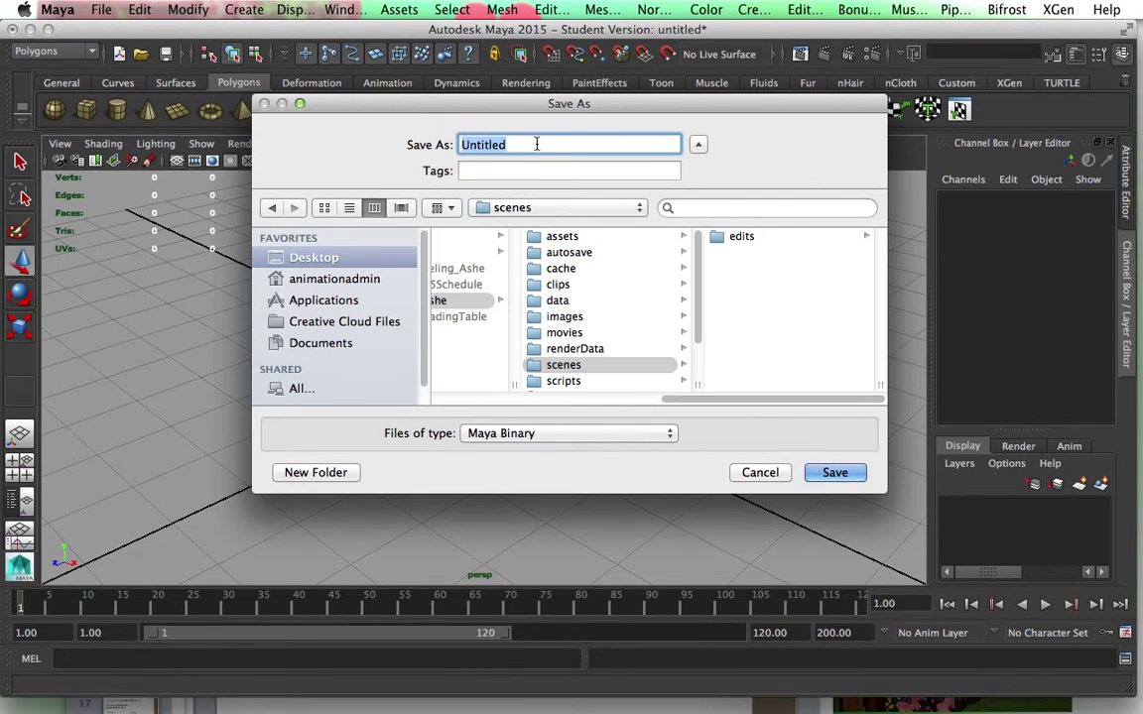
pyautogui.write('ashe_maze')
pyautogui.press('Return')
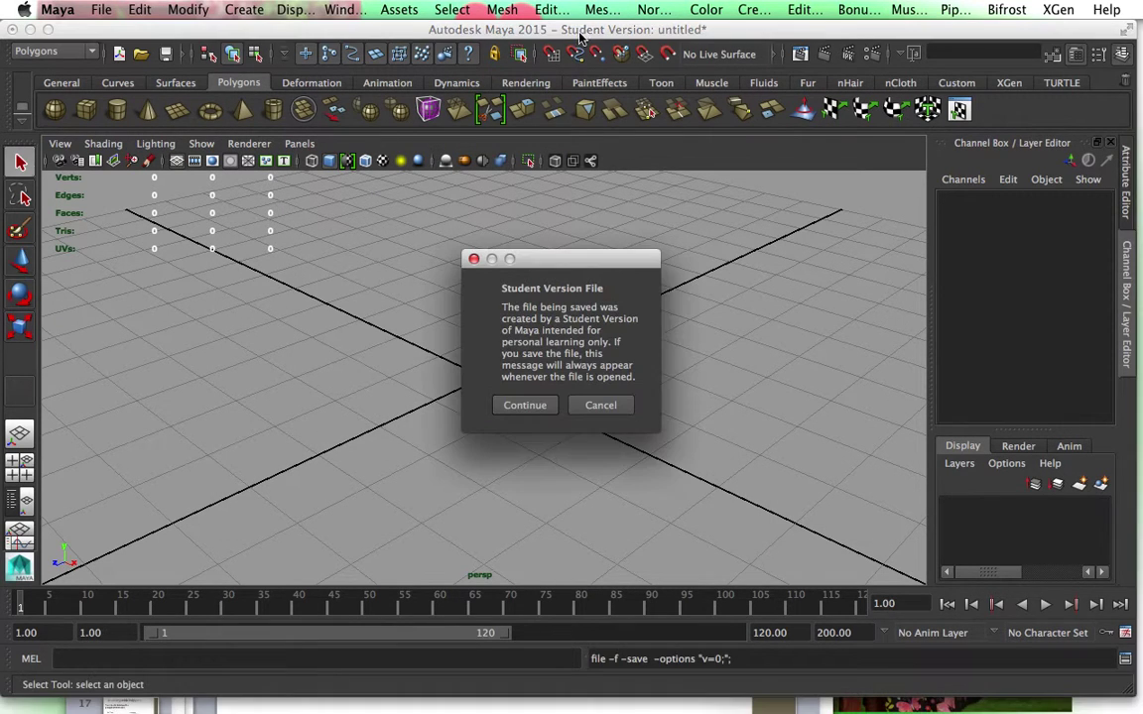
pyautogui.click(525, 406)
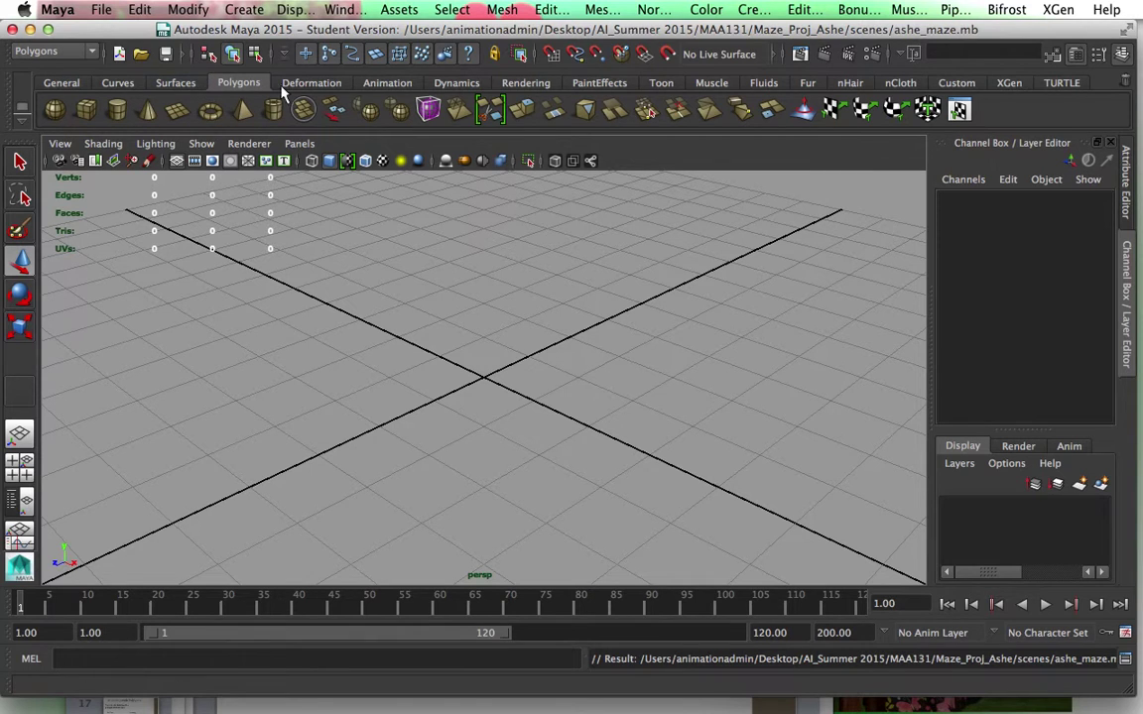
pyautogui.click(242, 10)
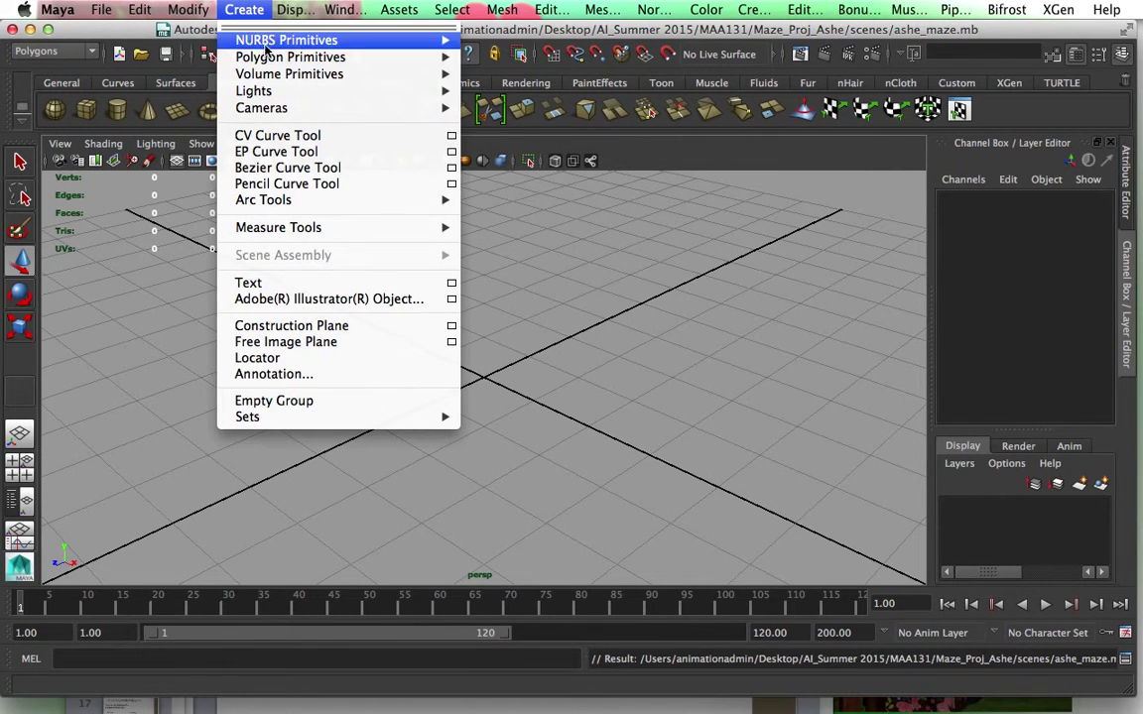
pyautogui.moveTo(318, 57)
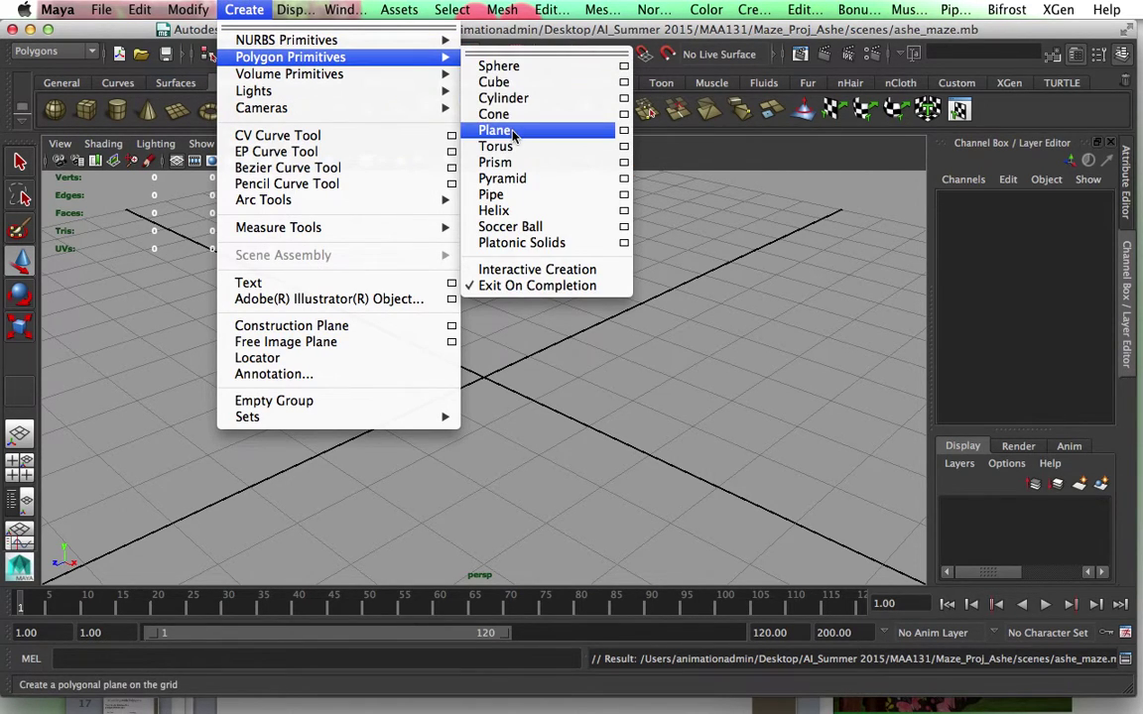
pyautogui.press('Escape')
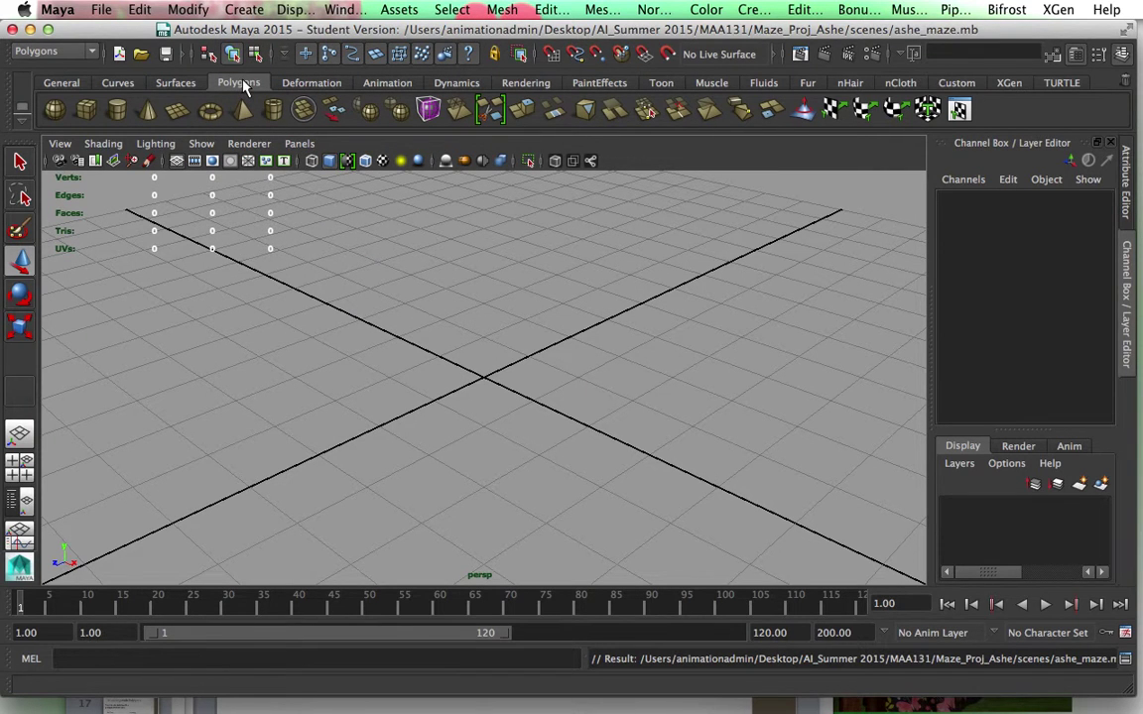
# Create a polygon plane at the origin and set its X, Y and Z scale to 25.
pyautogui.click(178, 110)
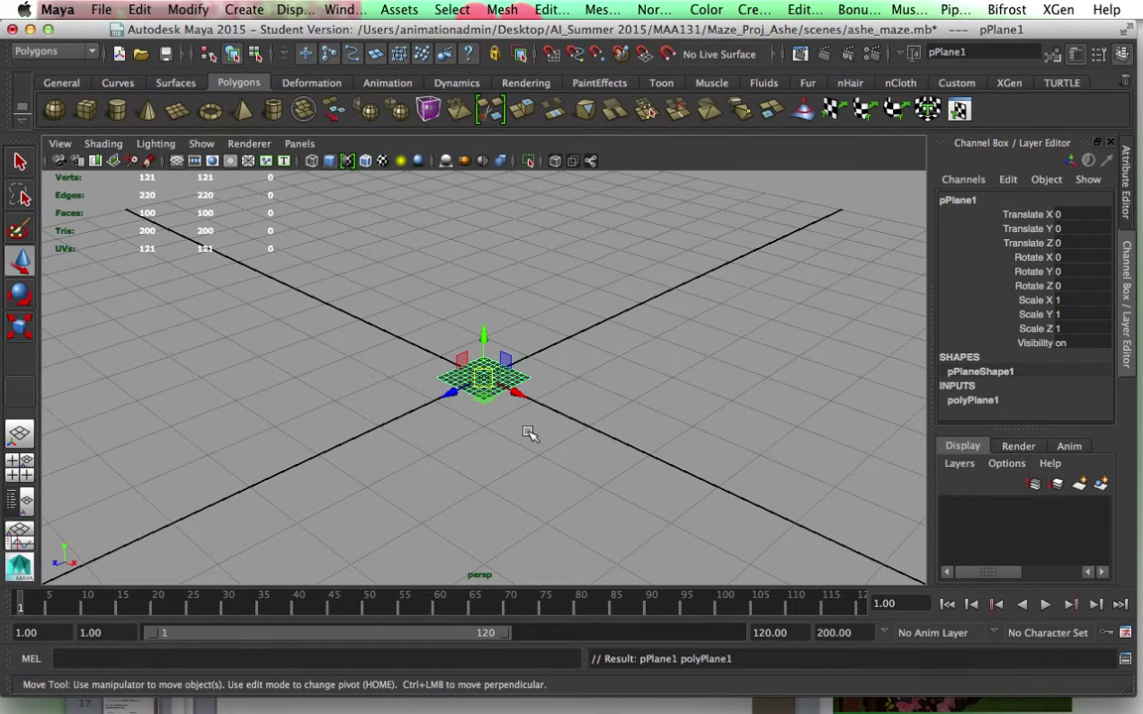
pyautogui.scroll(-5, 544, 377)
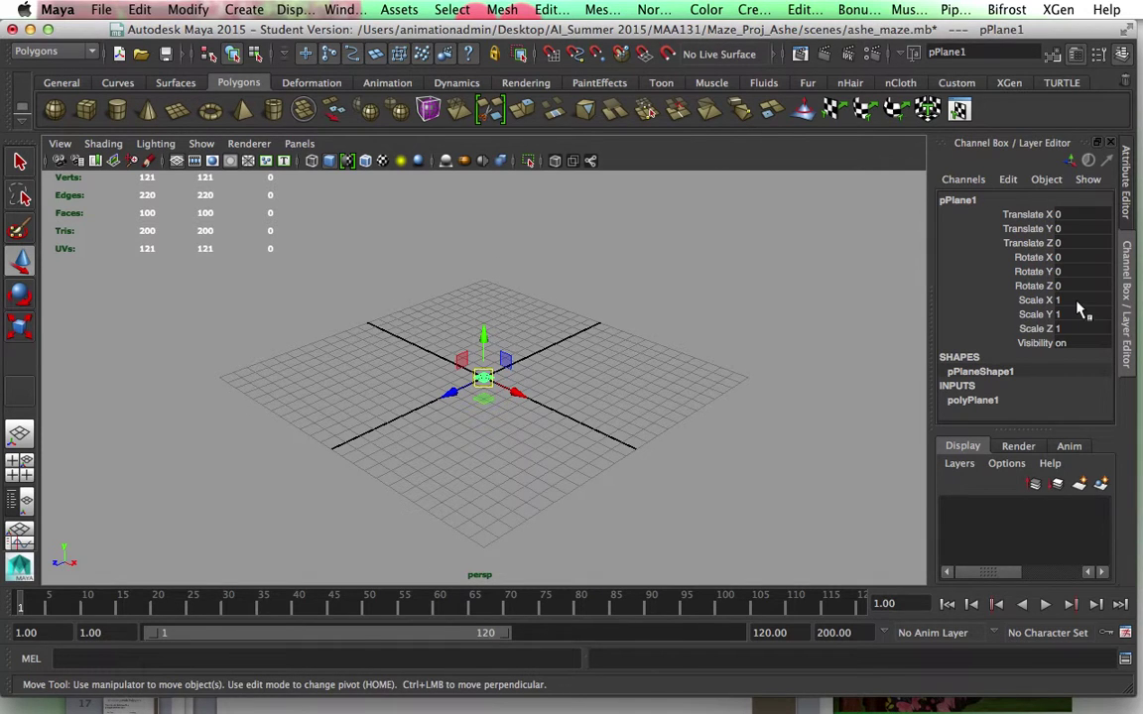
pyautogui.moveTo(1080, 301); pyautogui.dragTo(1080, 322)
pyautogui.write('25')
pyautogui.press('Return')
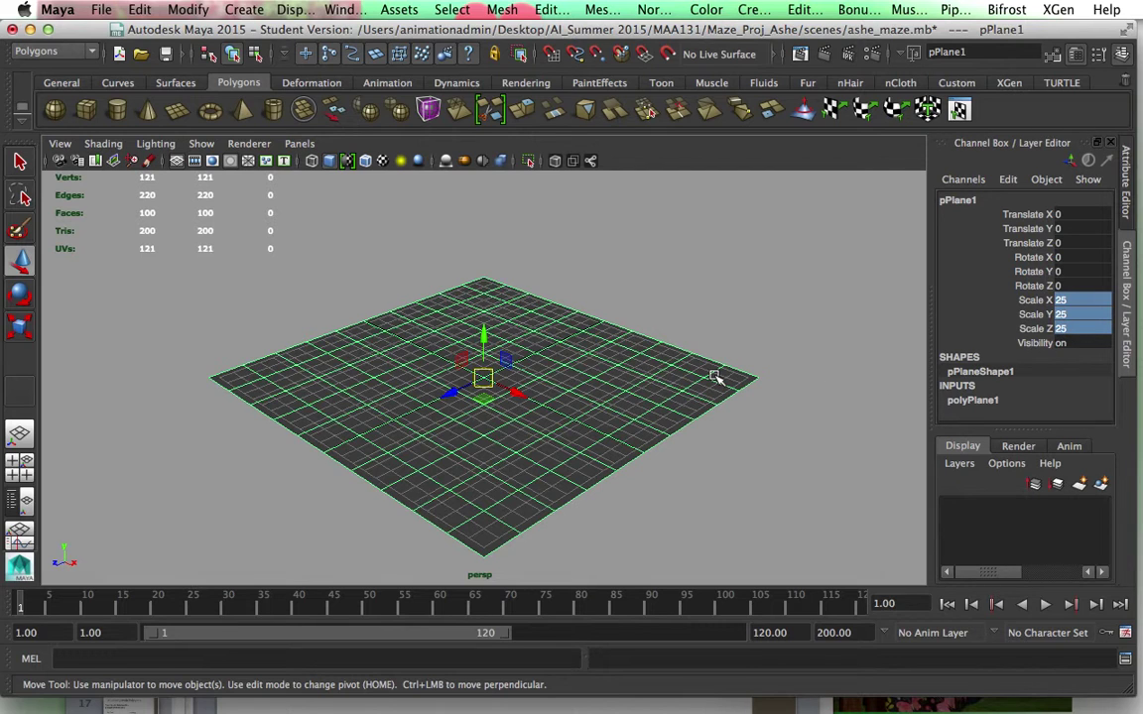
# Set the plane's width and height subdivisions to 1.
pyautogui.click(973, 399)
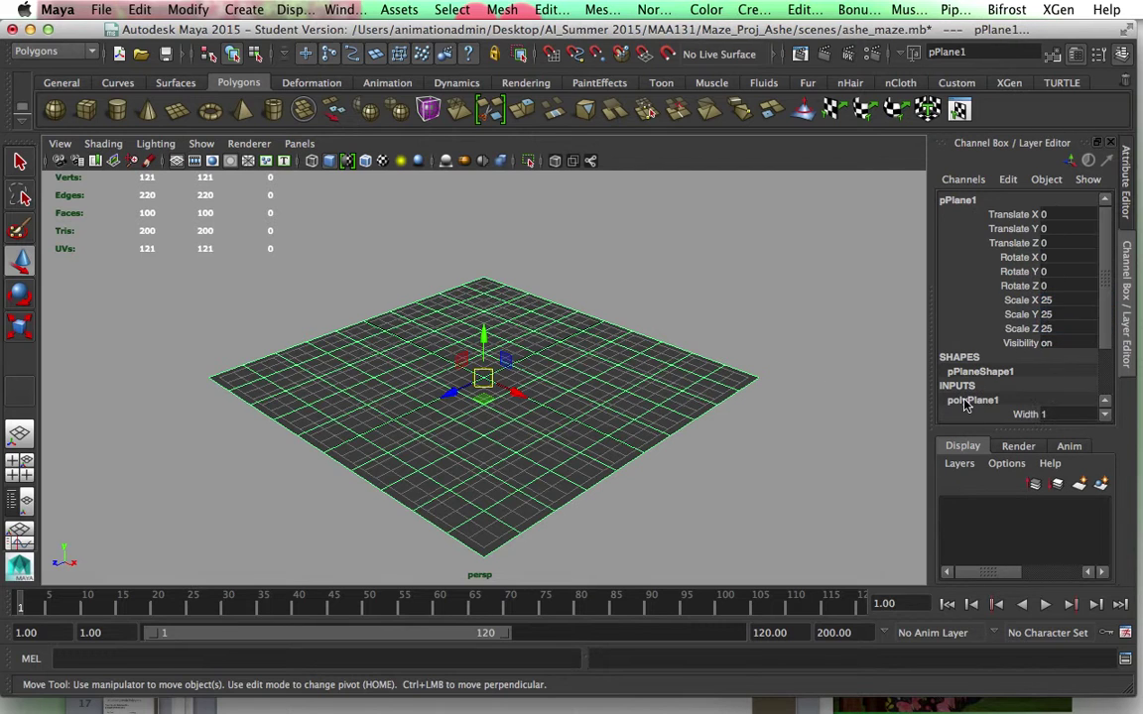
pyautogui.moveTo(1101, 351); pyautogui.dragTo(1069, 385)
pyautogui.write('1')
pyautogui.press('Return')
pyautogui.click(605, 421)
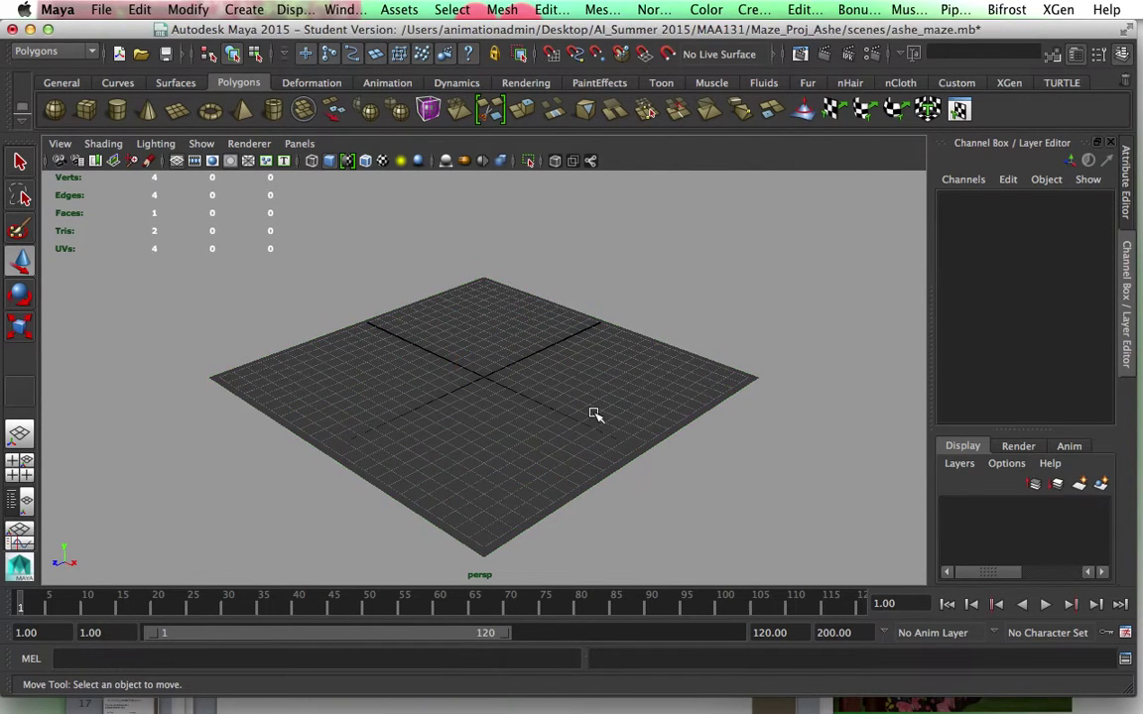
# Assign a new Lambert material to the plane and connect a File texture to its color.
pyautogui.click(607, 419)
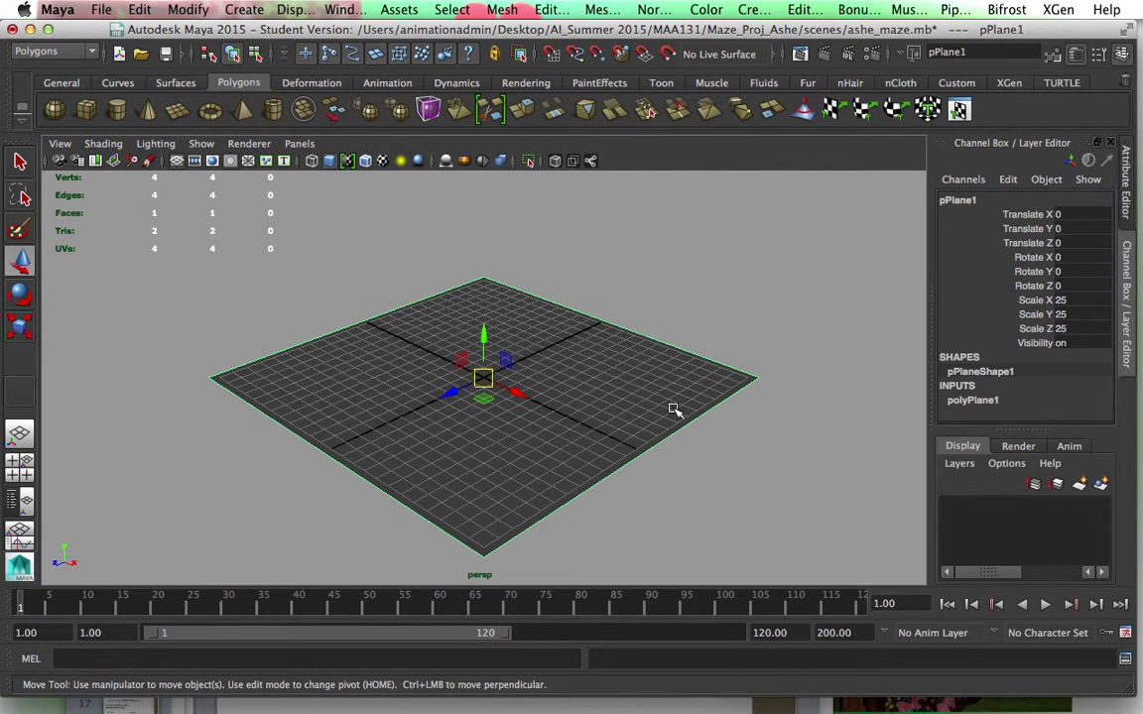
pyautogui.rightClick(653, 394)
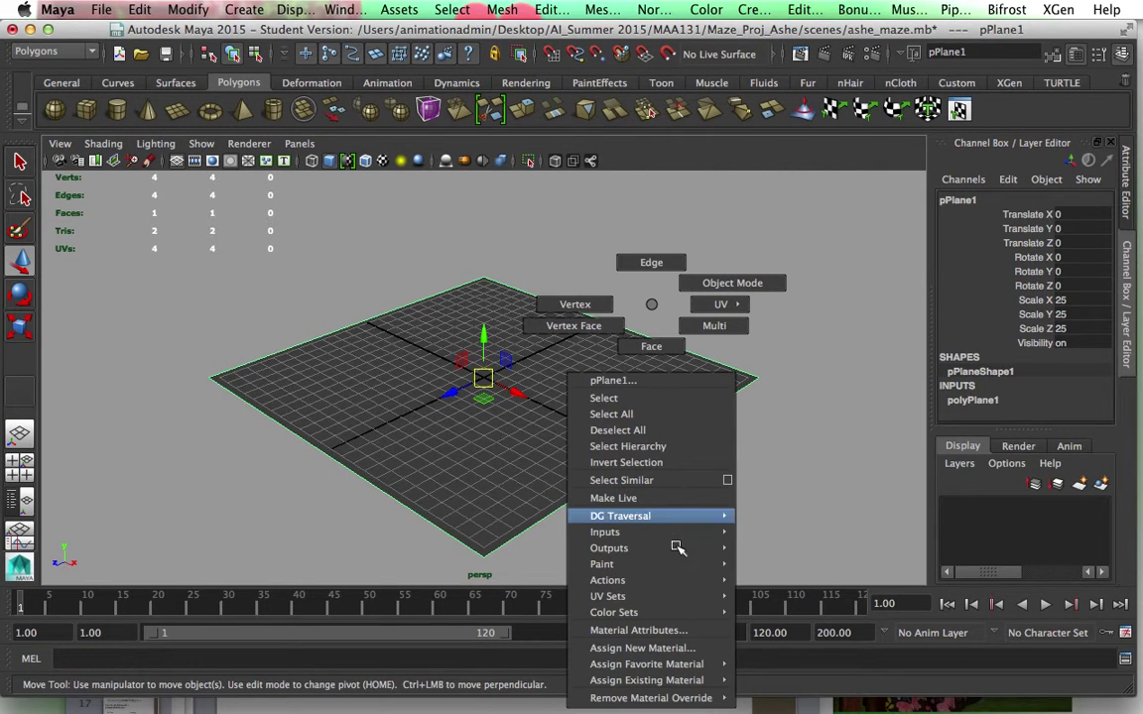
pyautogui.moveTo(691, 672)
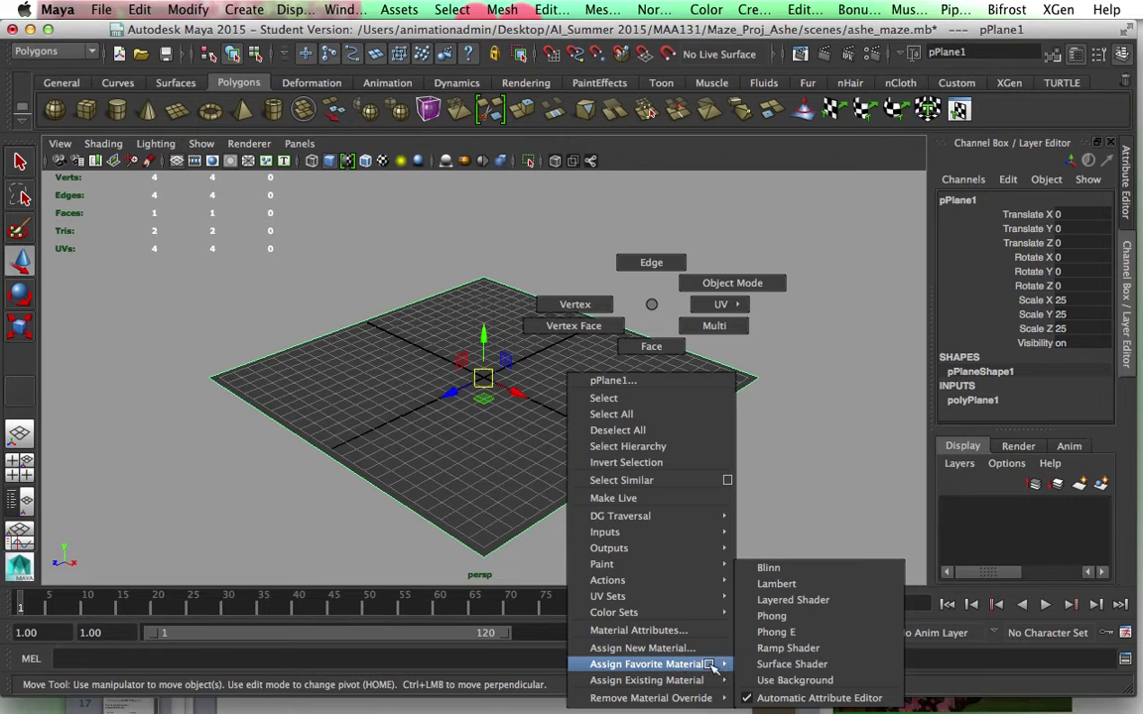
pyautogui.click(790, 585)
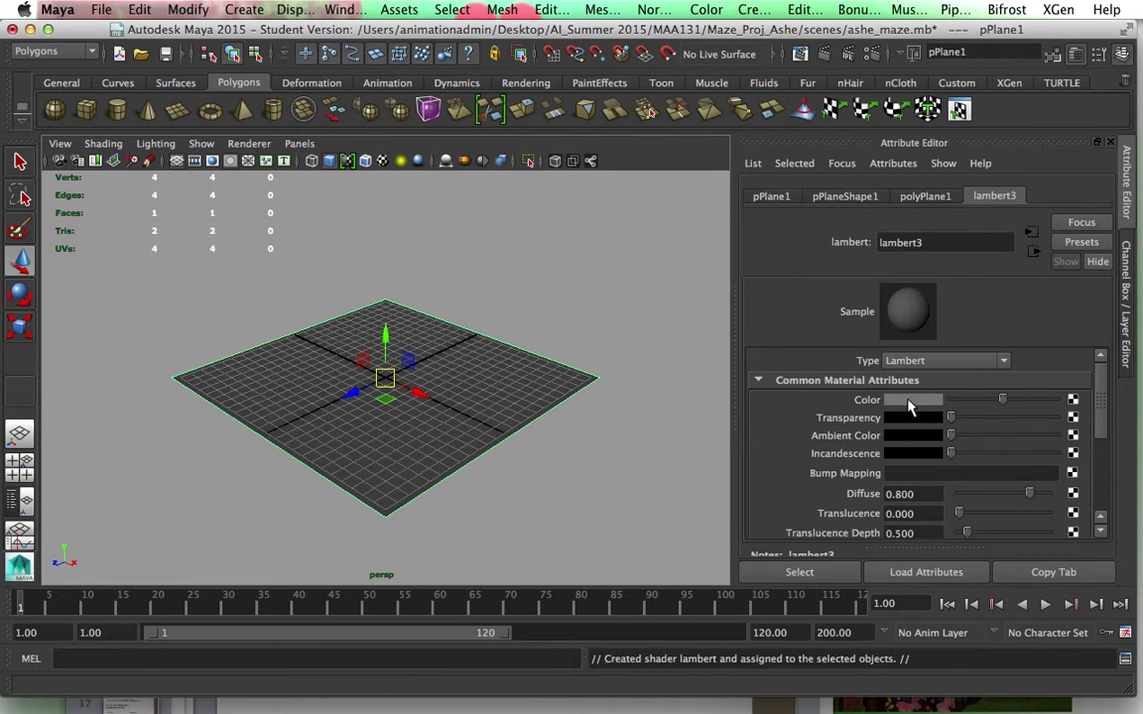
pyautogui.click(1074, 401)
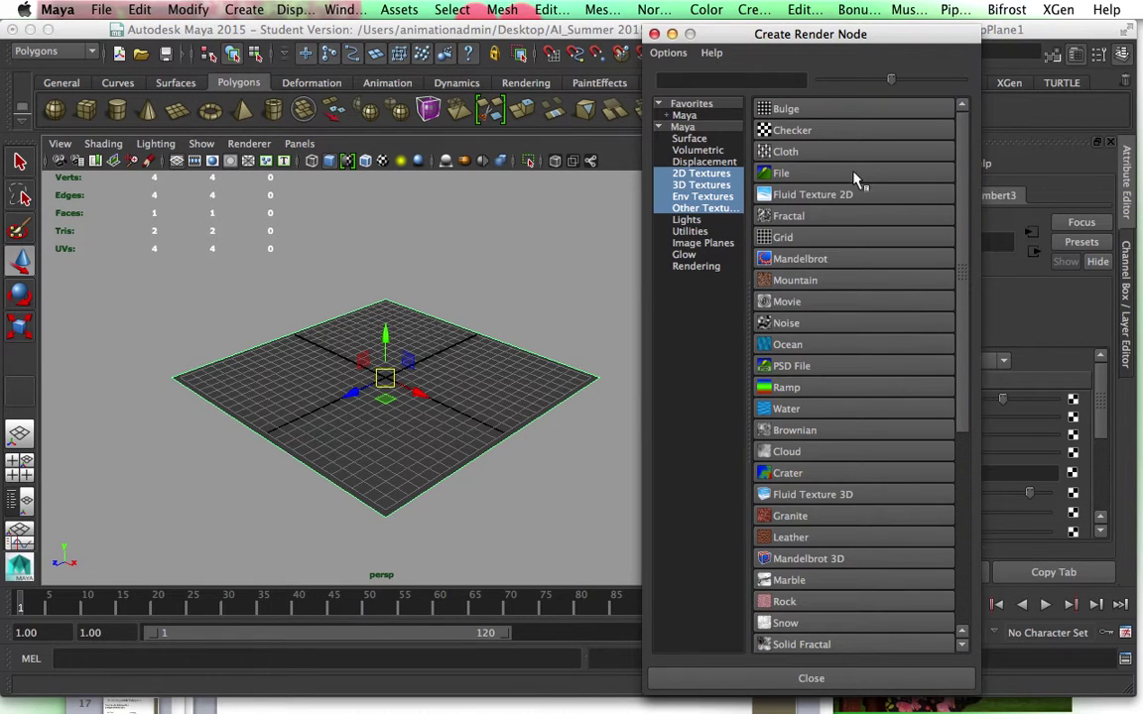
pyautogui.click(788, 175)
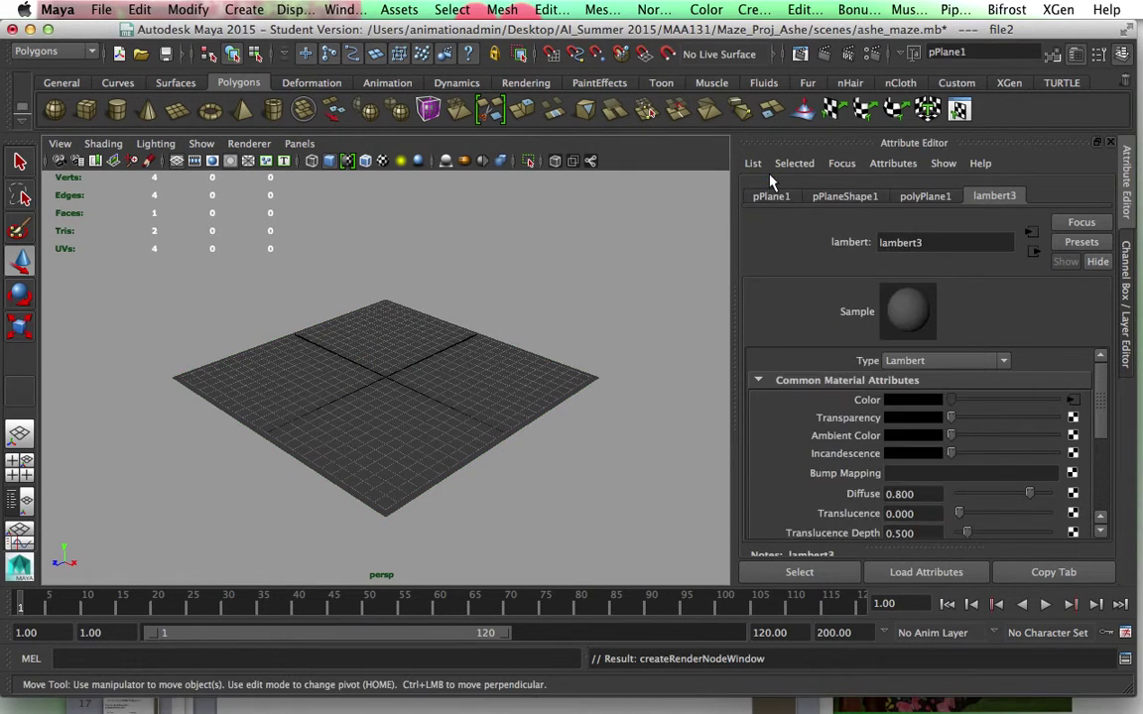
# Load maze.gif from the Classwork project's sourceimages folder as the image of the plane's File texture.
pyautogui.click(1081, 449)
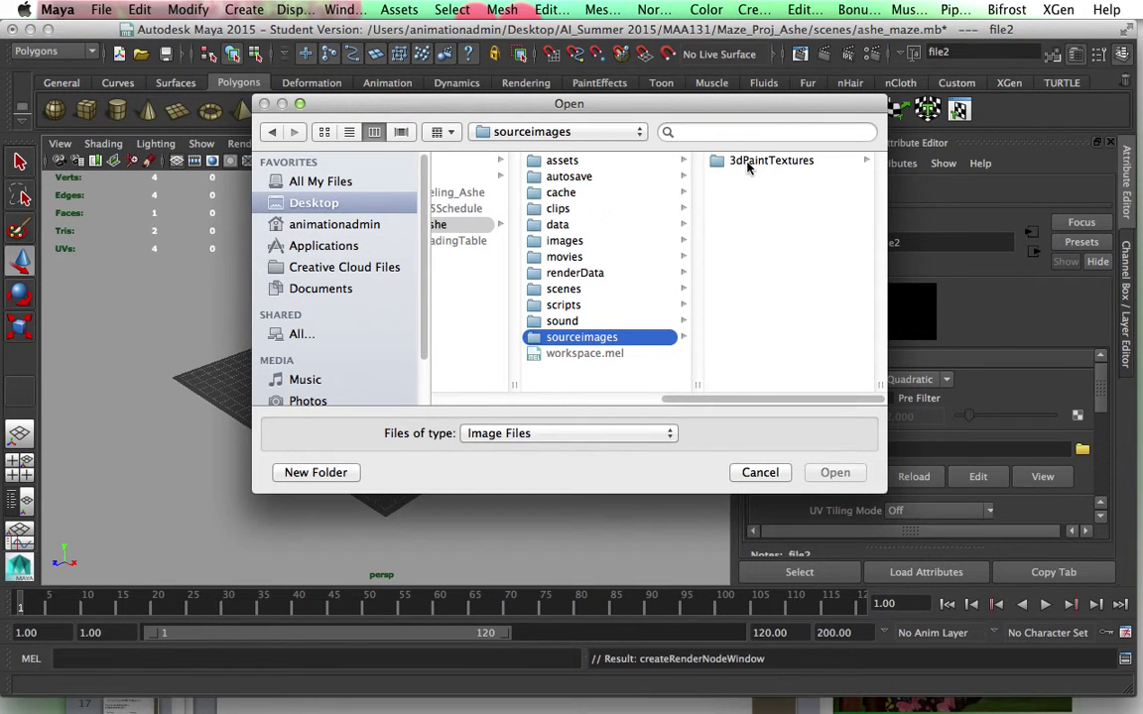
pyautogui.moveTo(714, 403); pyautogui.dragTo(634, 405)
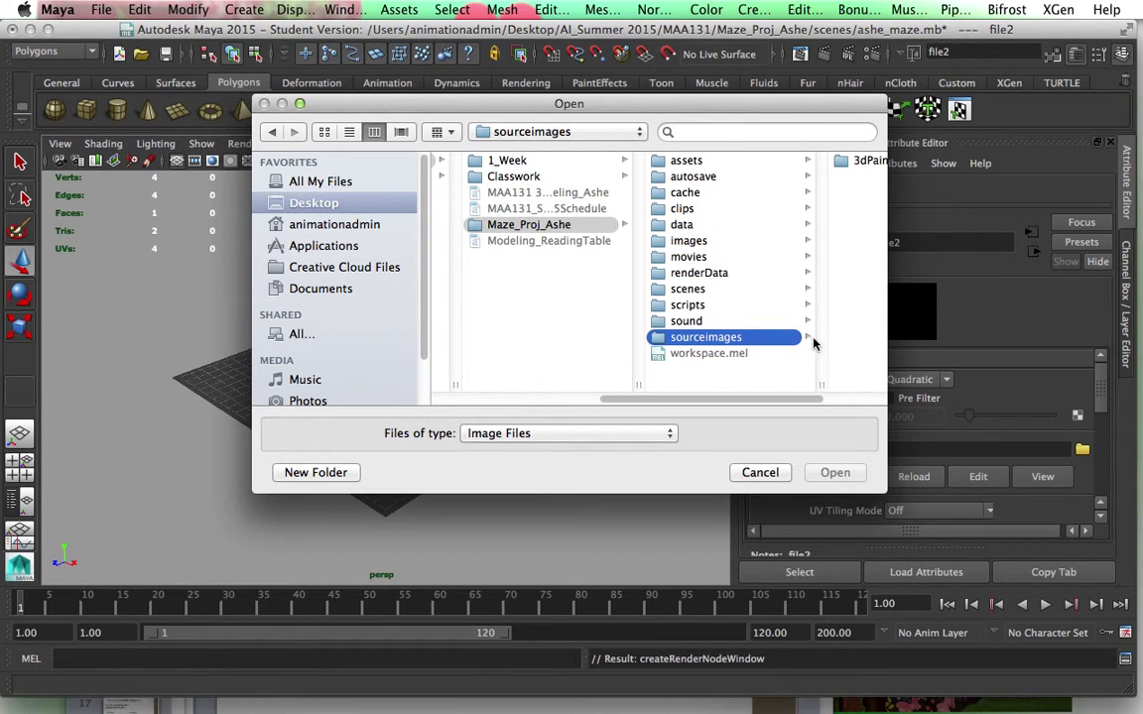
pyautogui.moveTo(786, 403); pyautogui.dragTo(890, 407)
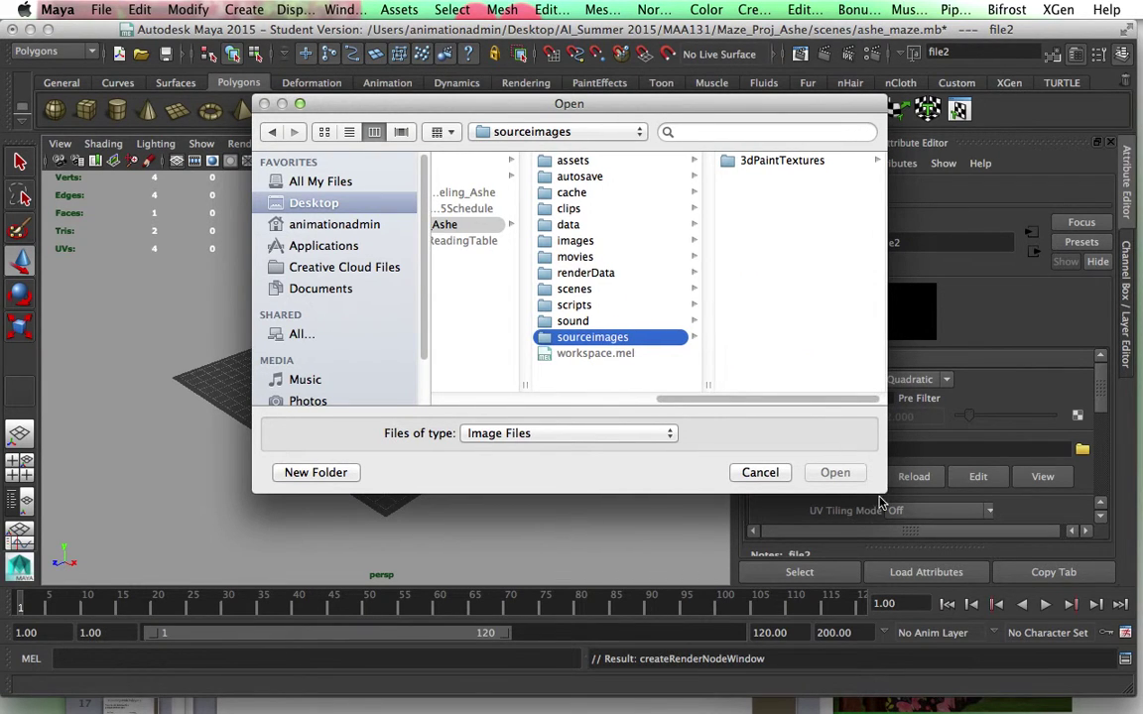
pyautogui.moveTo(884, 488); pyautogui.dragTo(955, 469)
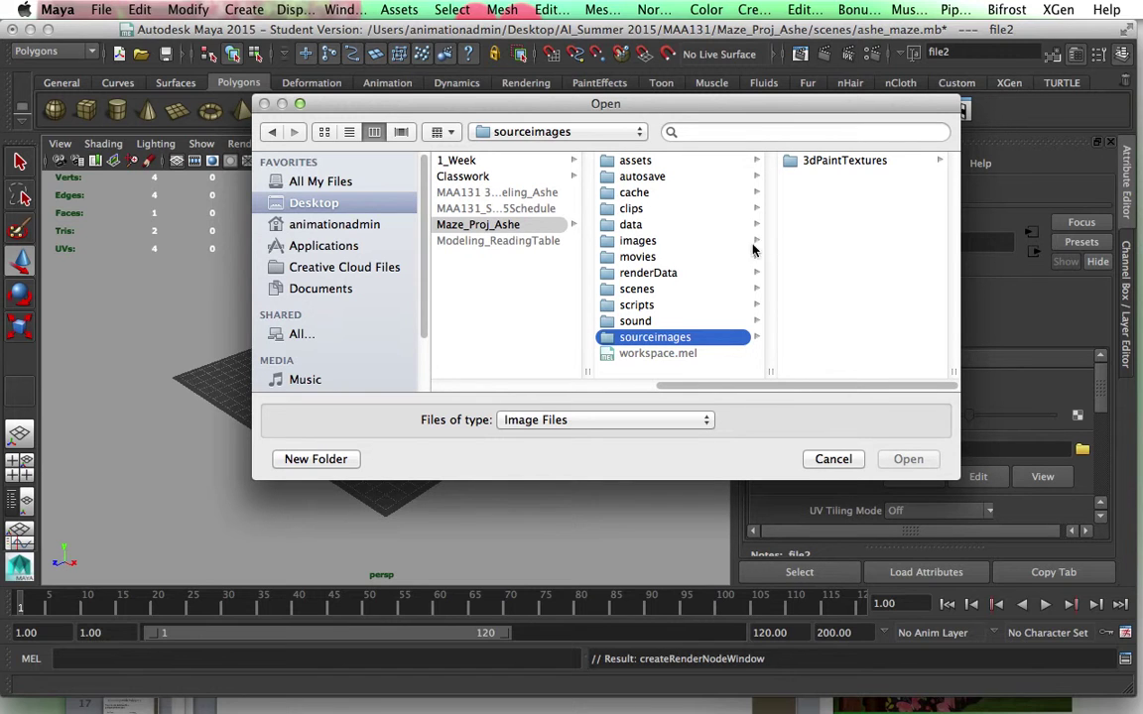
pyautogui.moveTo(752, 392); pyautogui.dragTo(702, 391)
pyautogui.click(528, 177)
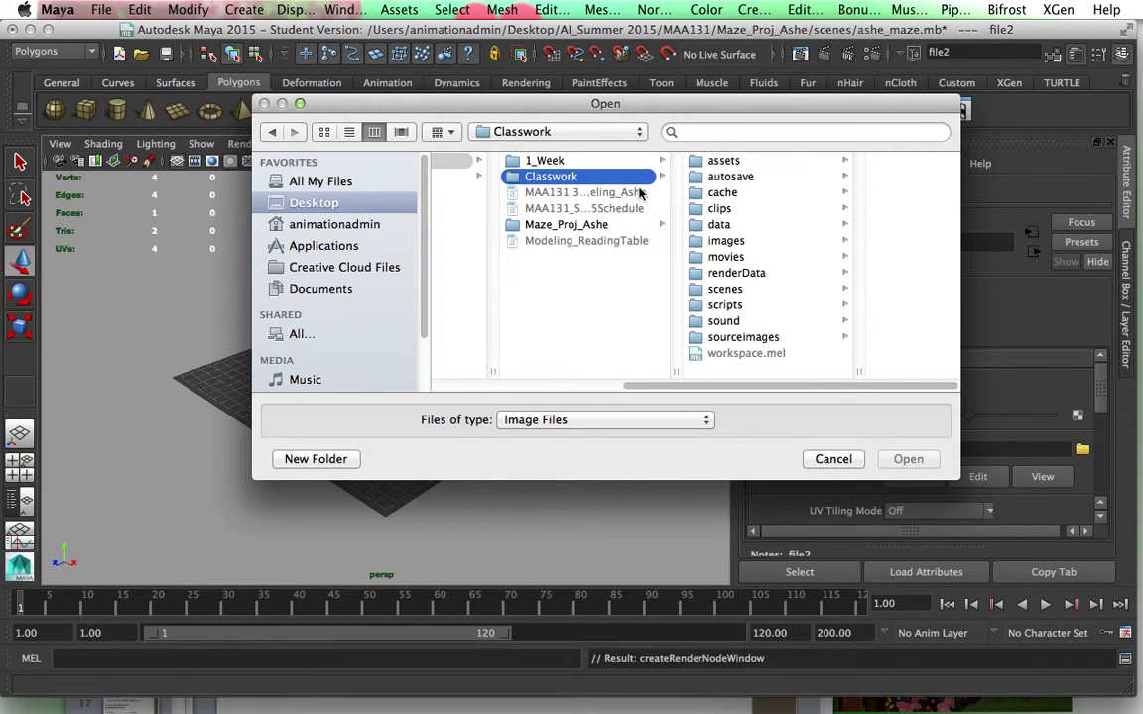
pyautogui.click(773, 339)
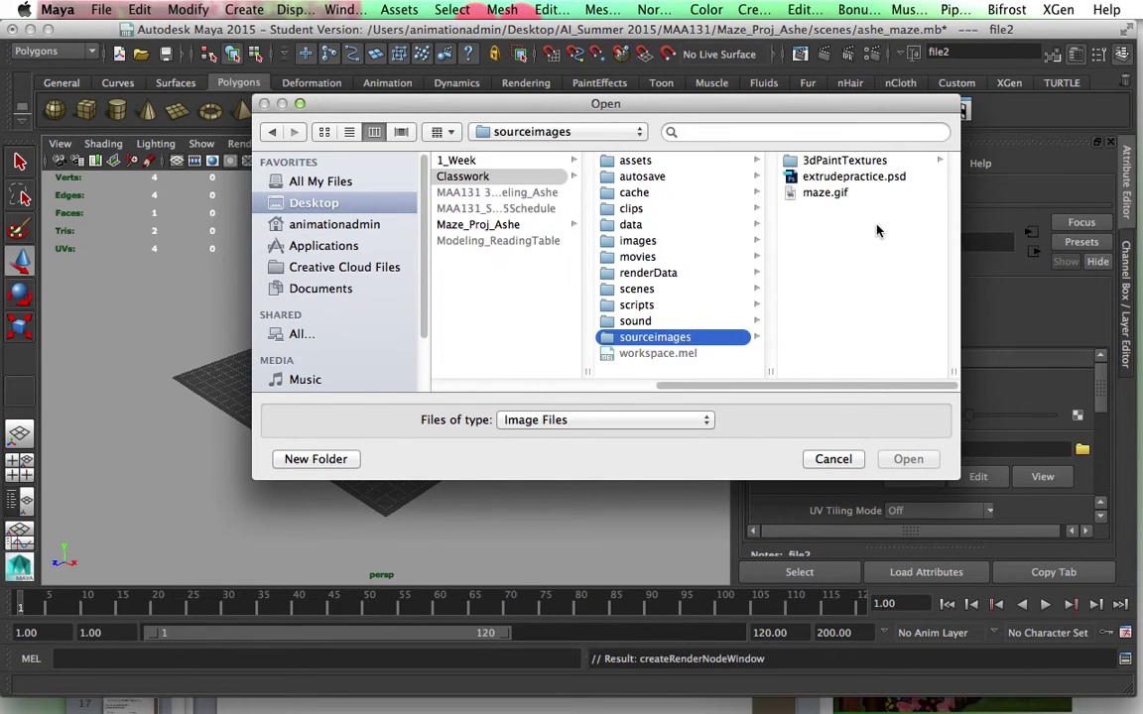
pyautogui.click(828, 195)
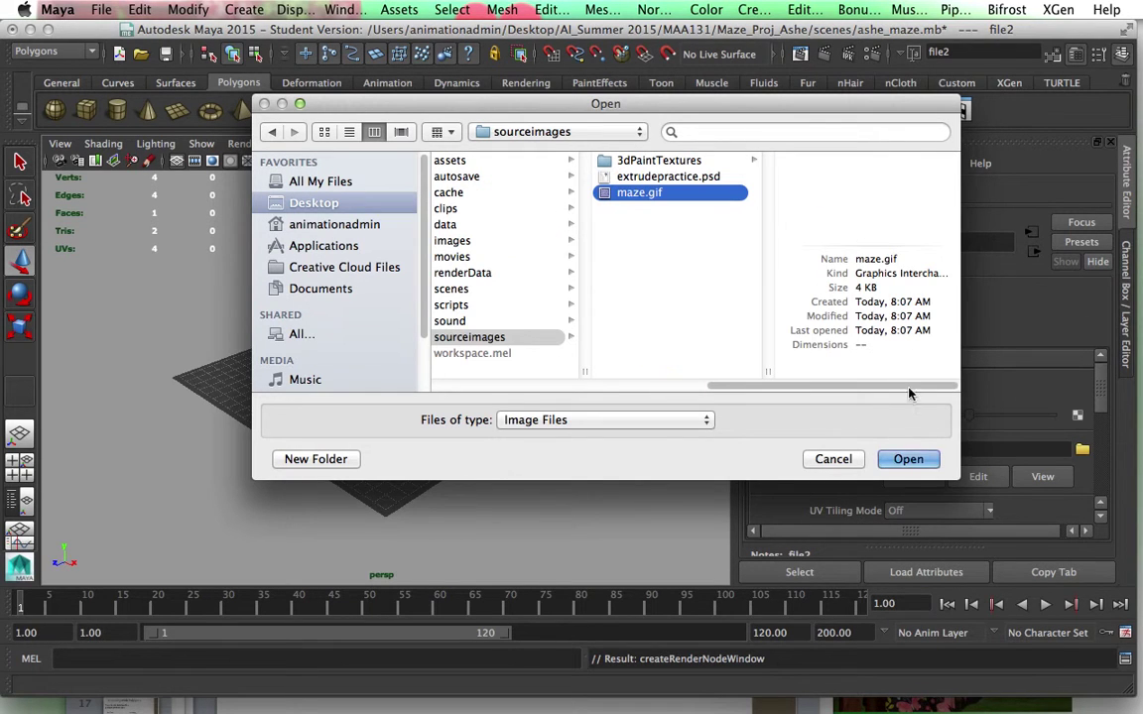
pyautogui.click(915, 463)
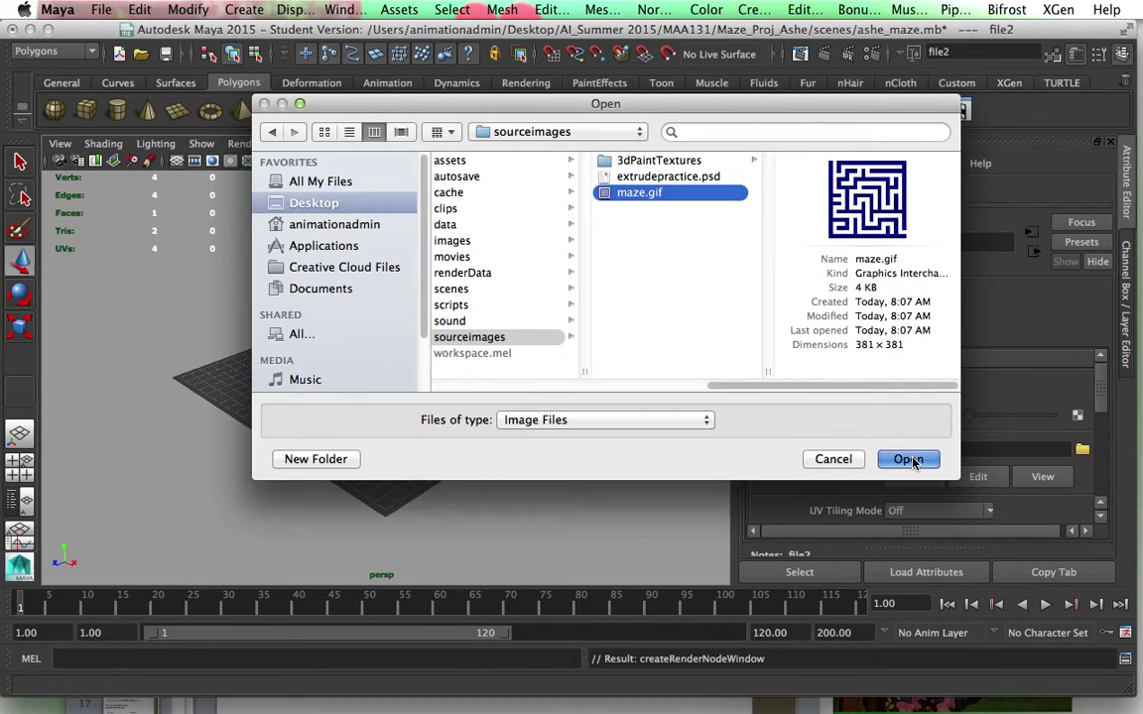
pyautogui.click(911, 460)
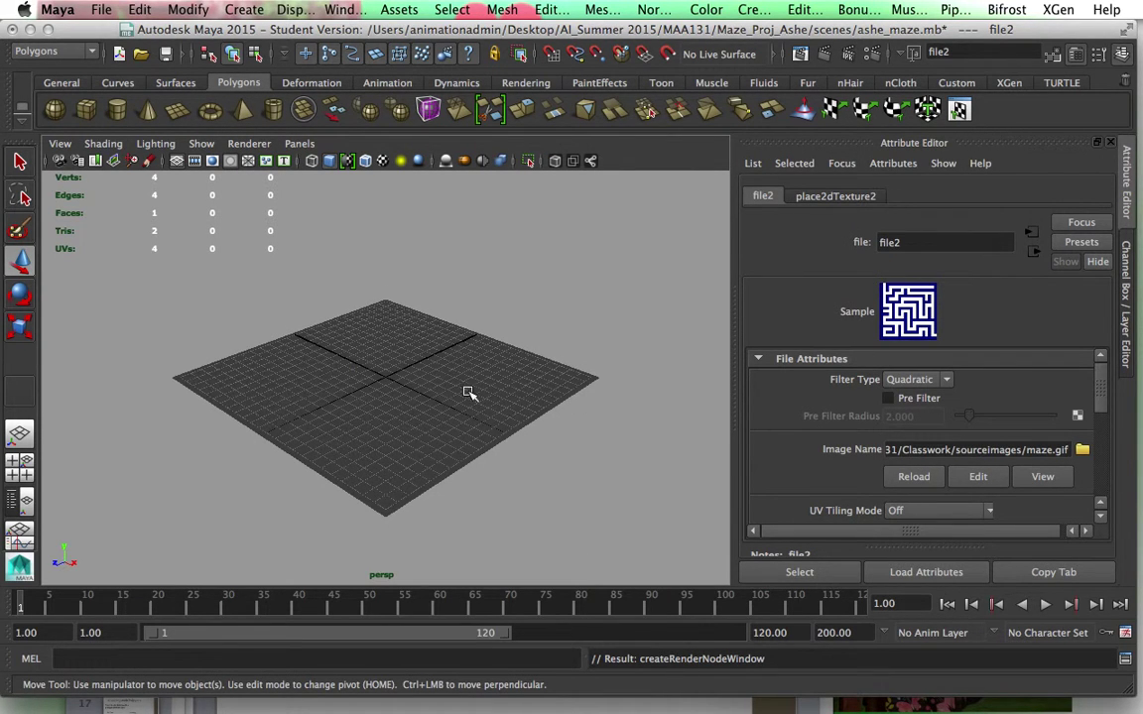
# Turn on textured shading in the perspective view, try it with scene lights, and return to default lighting.
pyautogui.click(383, 161)
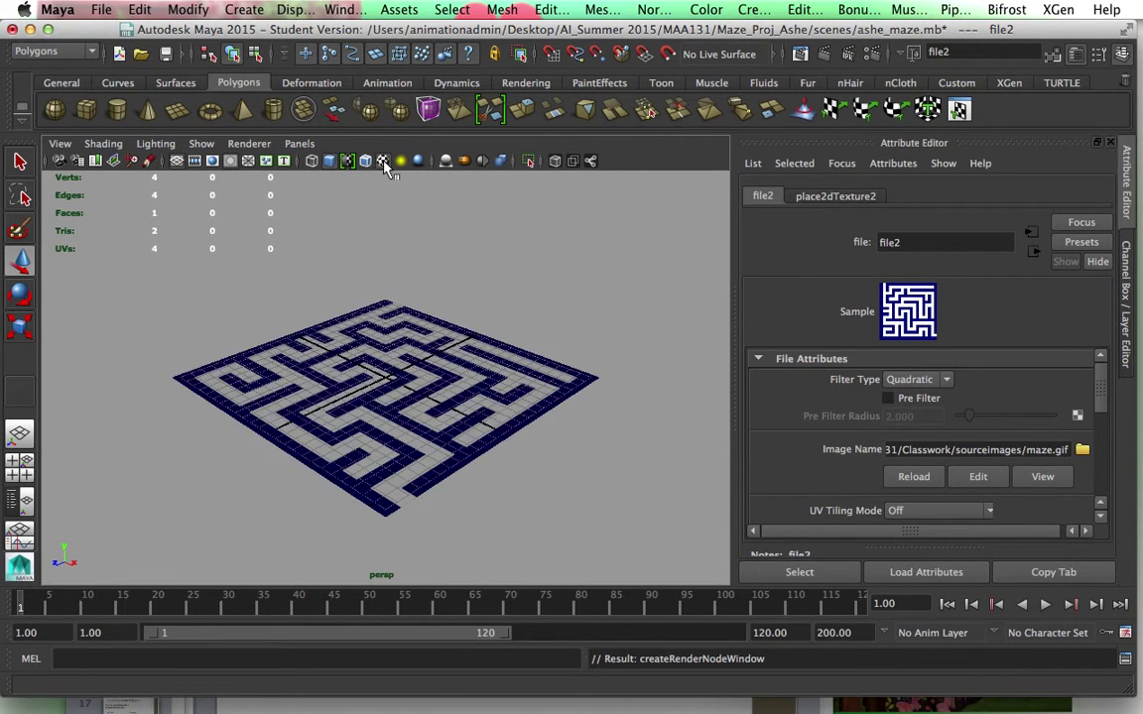
pyautogui.press('6')
pyautogui.click(573, 319)
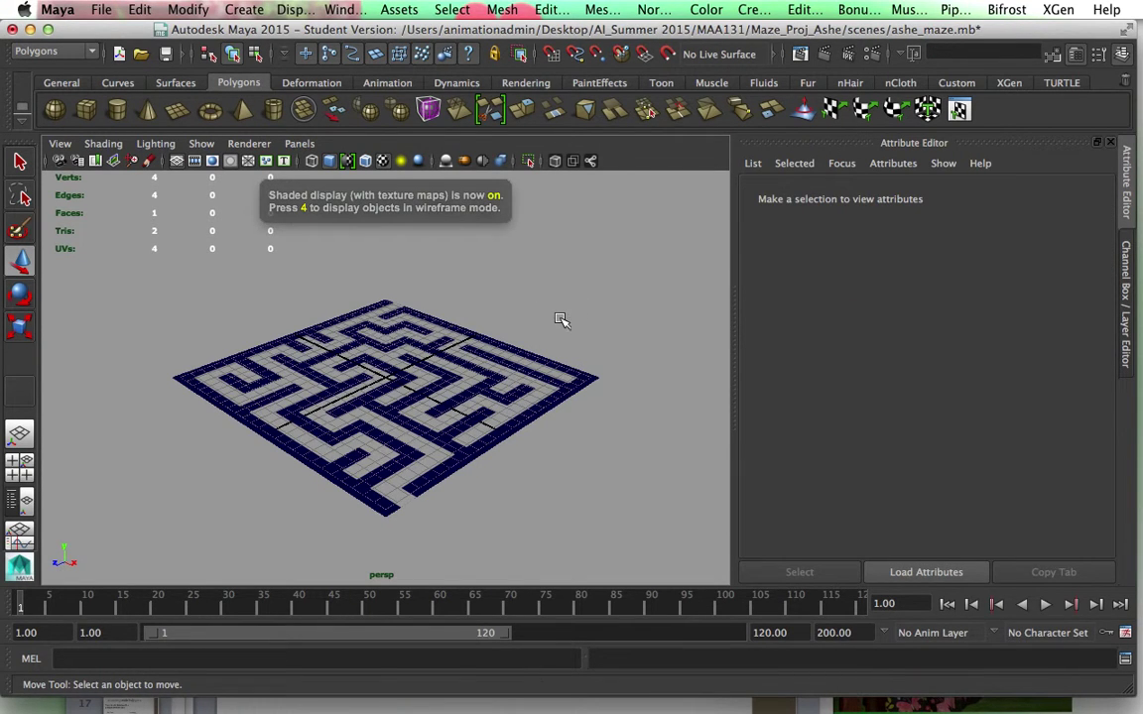
pyautogui.press('7')
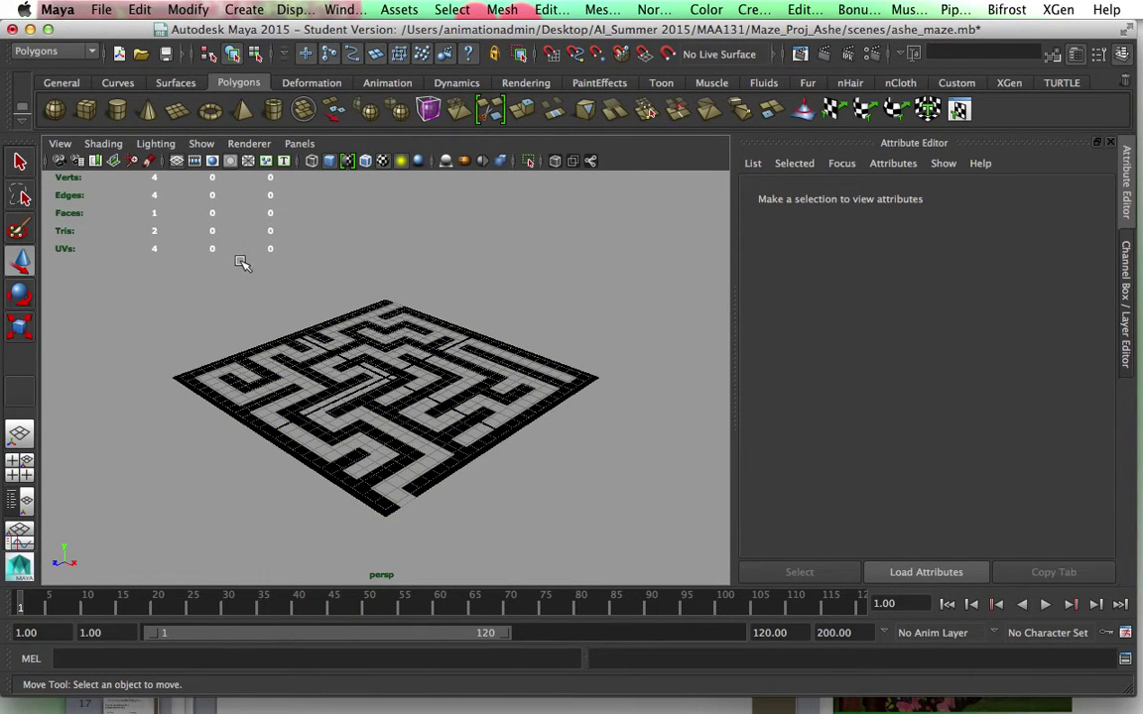
pyautogui.click(401, 161)
# Select the maze-textured plane and show its channel values together with the display layers.
pyautogui.scroll(5, 381, 395)
pyautogui.click(394, 408)
pyautogui.scroll(-5, 389, 466)
pyautogui.scroll(5, 387, 469)
pyautogui.scroll(-5, 386, 469)
pyautogui.scroll(5, 387, 469)
pyautogui.scroll(-5, 387, 469)
pyautogui.scroll(4, 387, 470)
pyautogui.scroll(-5, 387, 469)
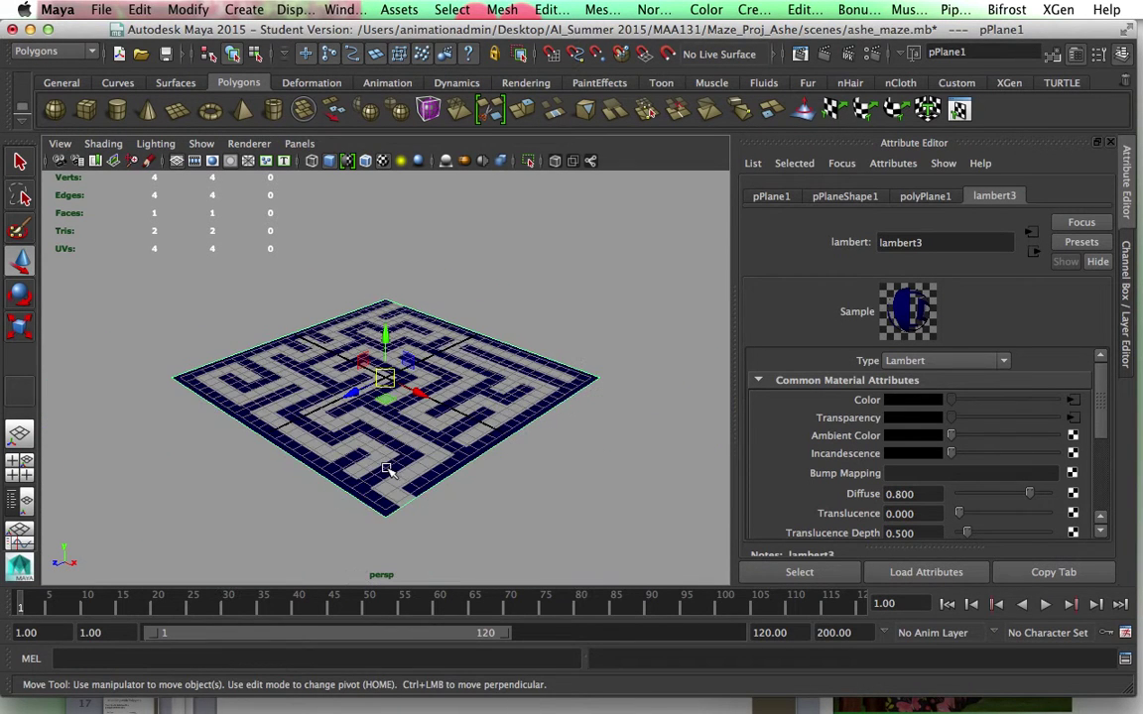
pyautogui.scroll(2, 573, 473)
pyautogui.click(1127, 273)
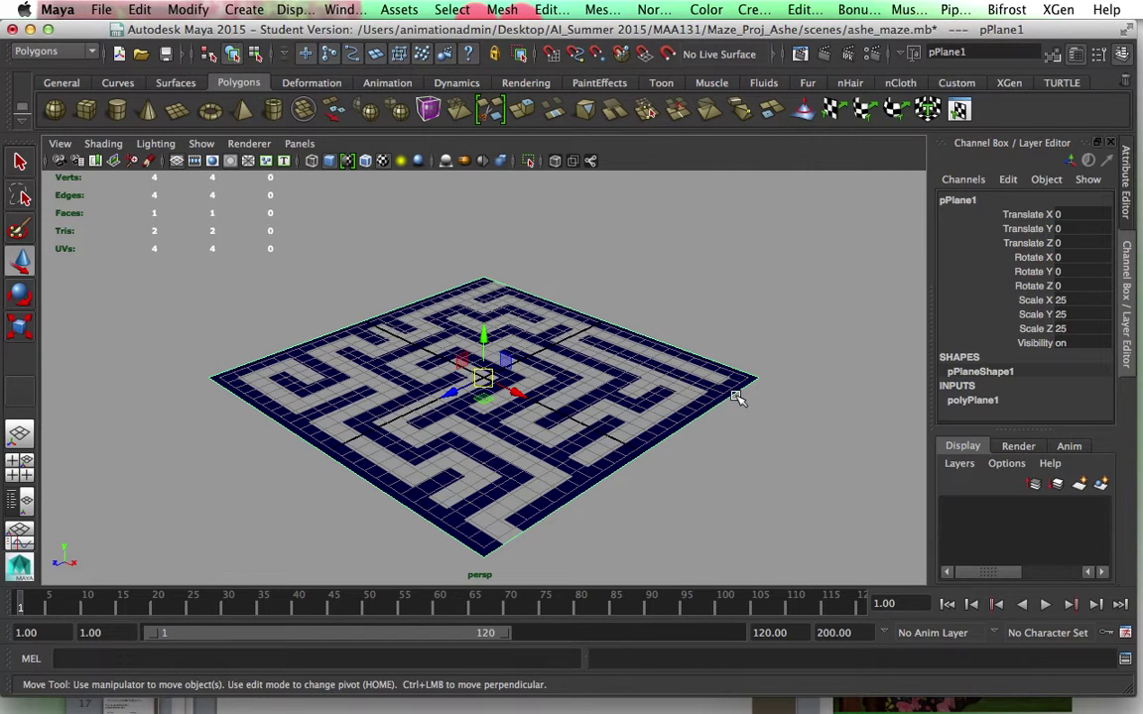
pyautogui.click(812, 500)
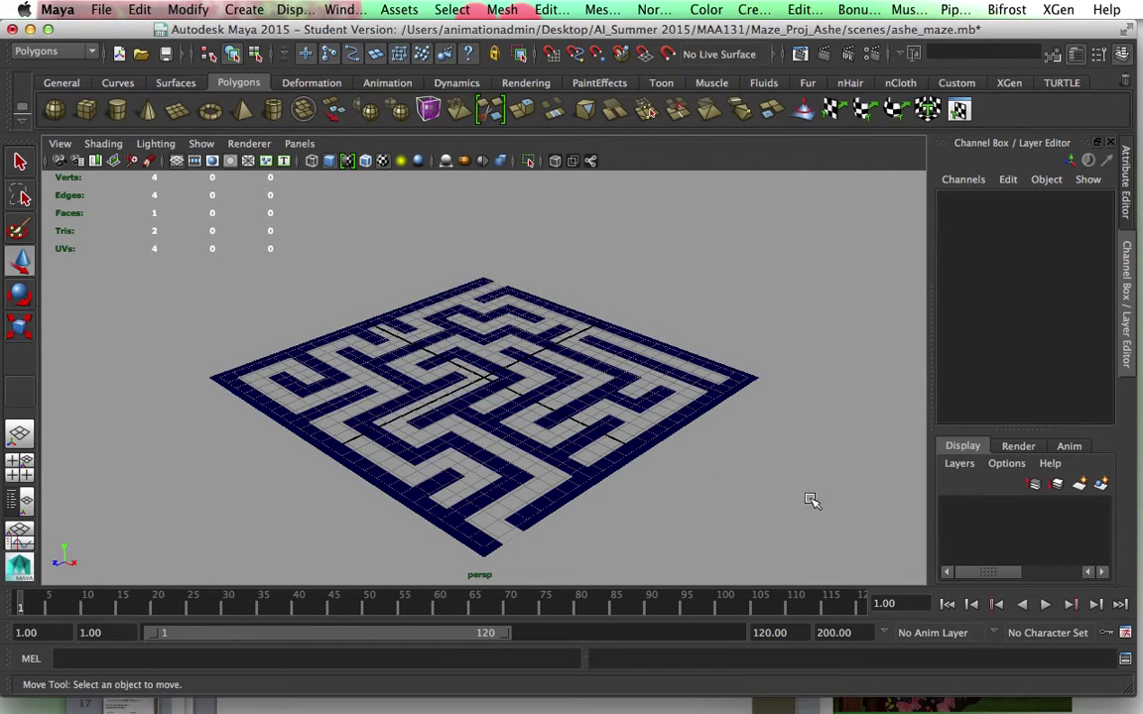
pyautogui.click(697, 411)
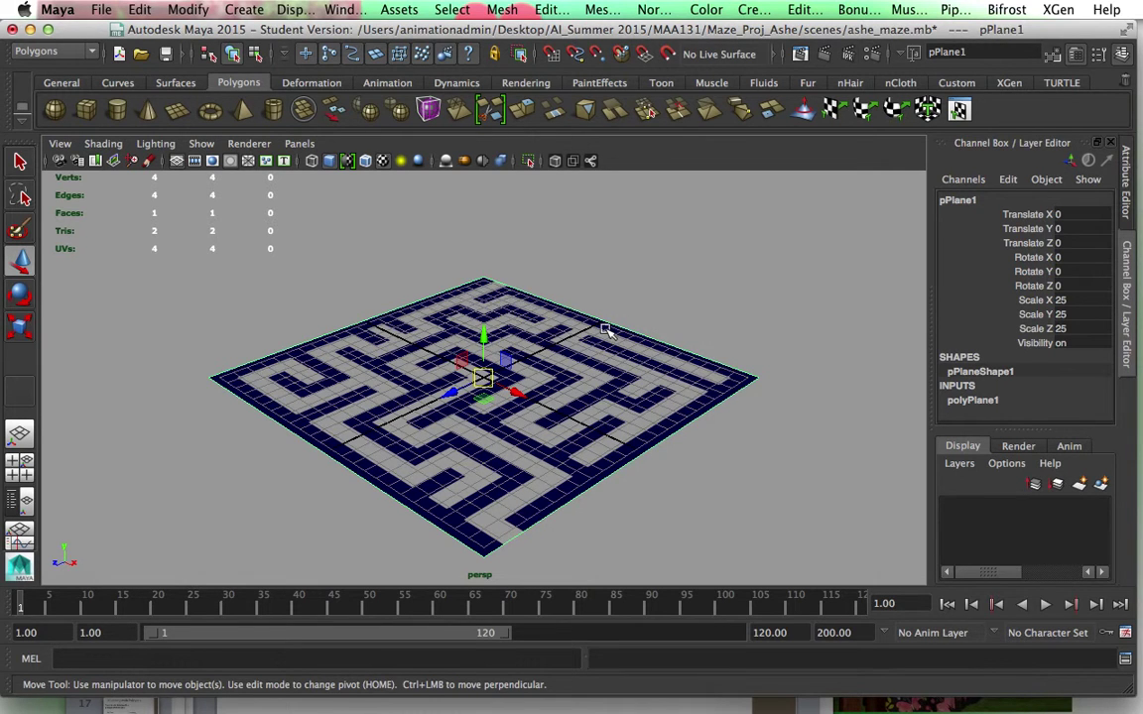
pyautogui.moveTo(462, 390); pyautogui.dragTo(480, 375)
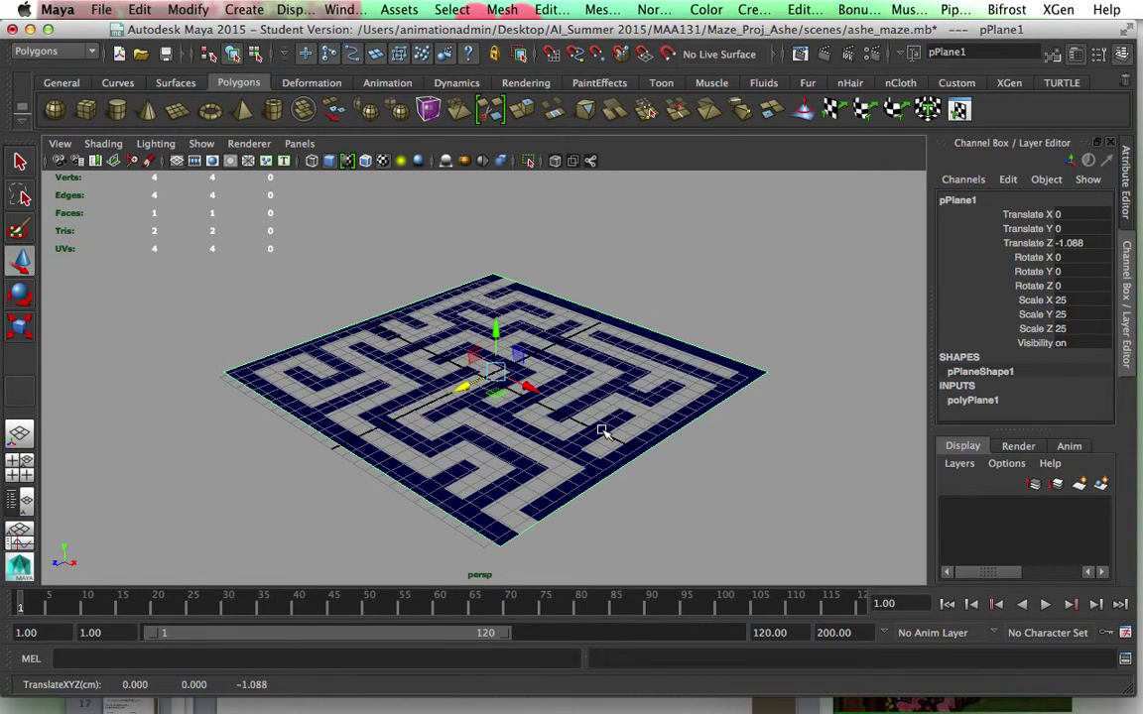
pyautogui.hotkey('ctrl', 'z')
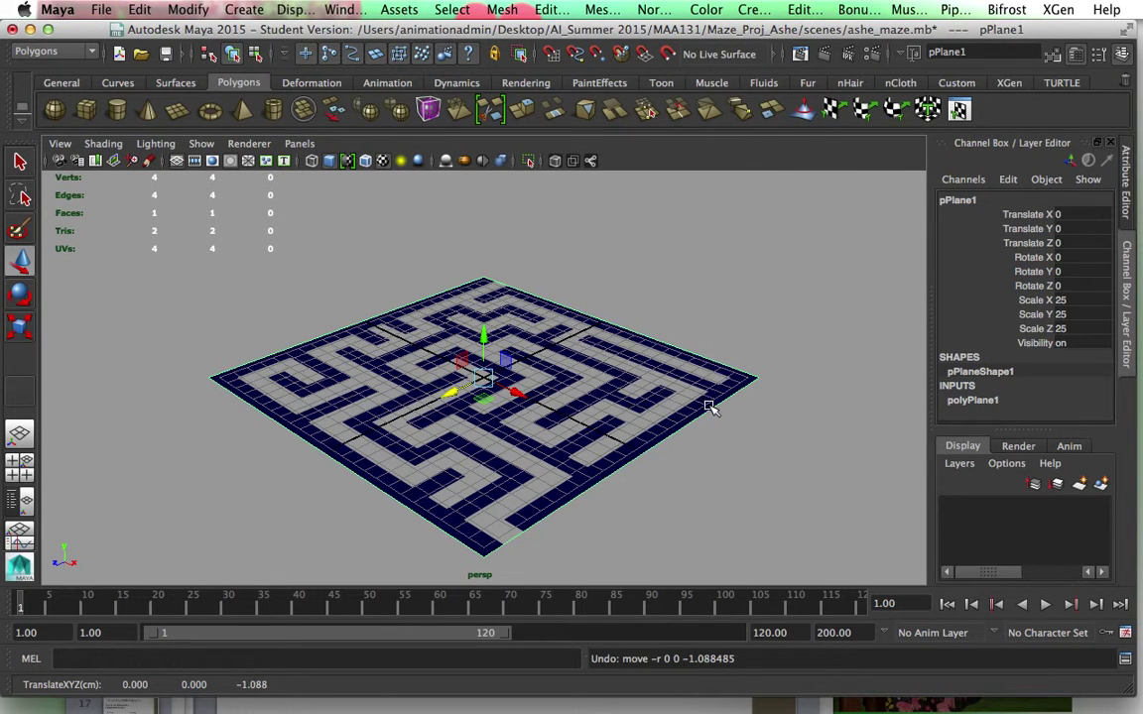
# Create a display layer containing the selected maze plane and set its display type to Reference.
pyautogui.click(1103, 486)
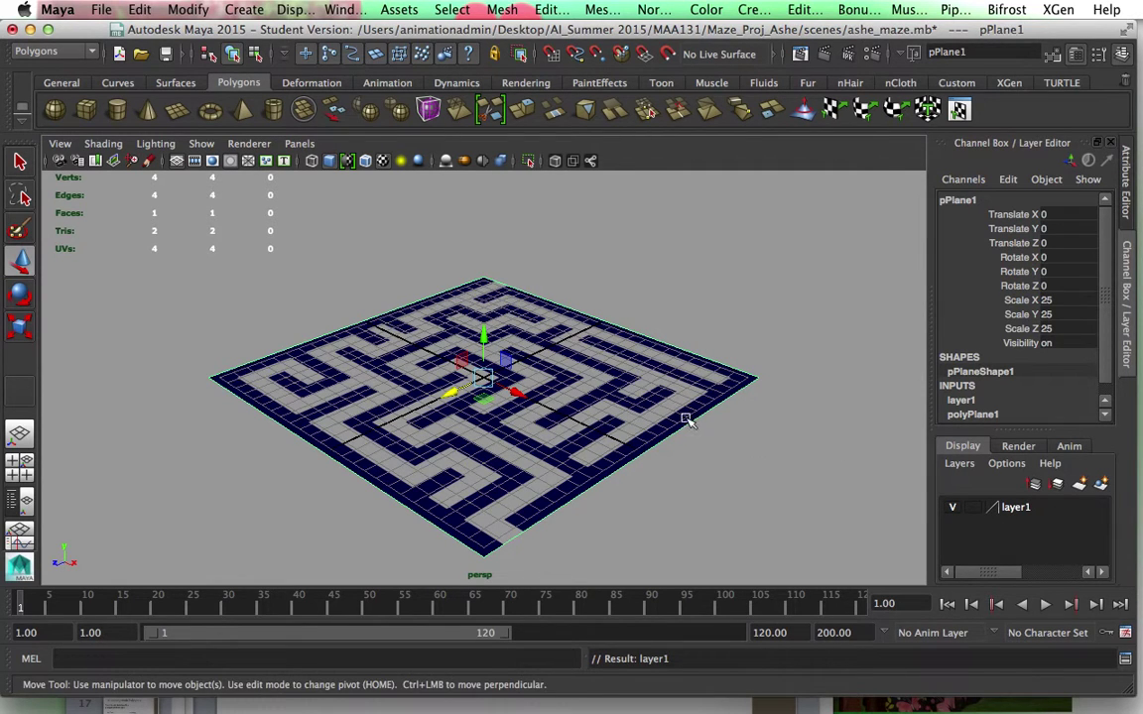
pyautogui.click(953, 510)
pyautogui.click(953, 509)
pyautogui.click(975, 508)
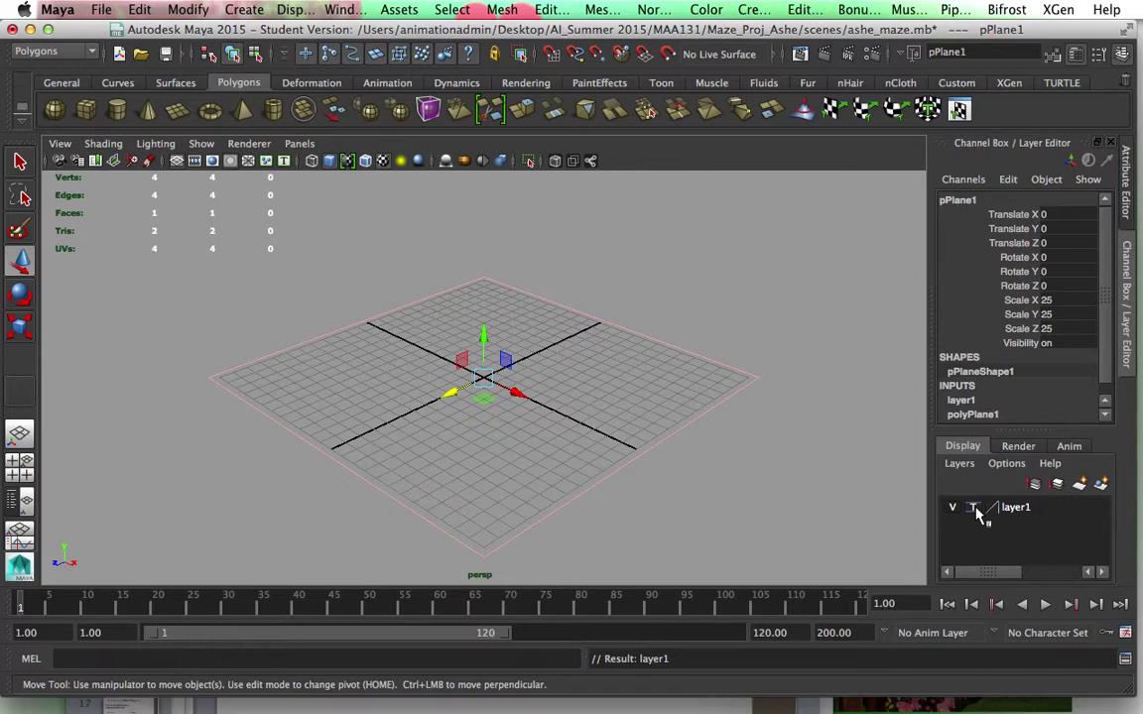
pyautogui.click(974, 508)
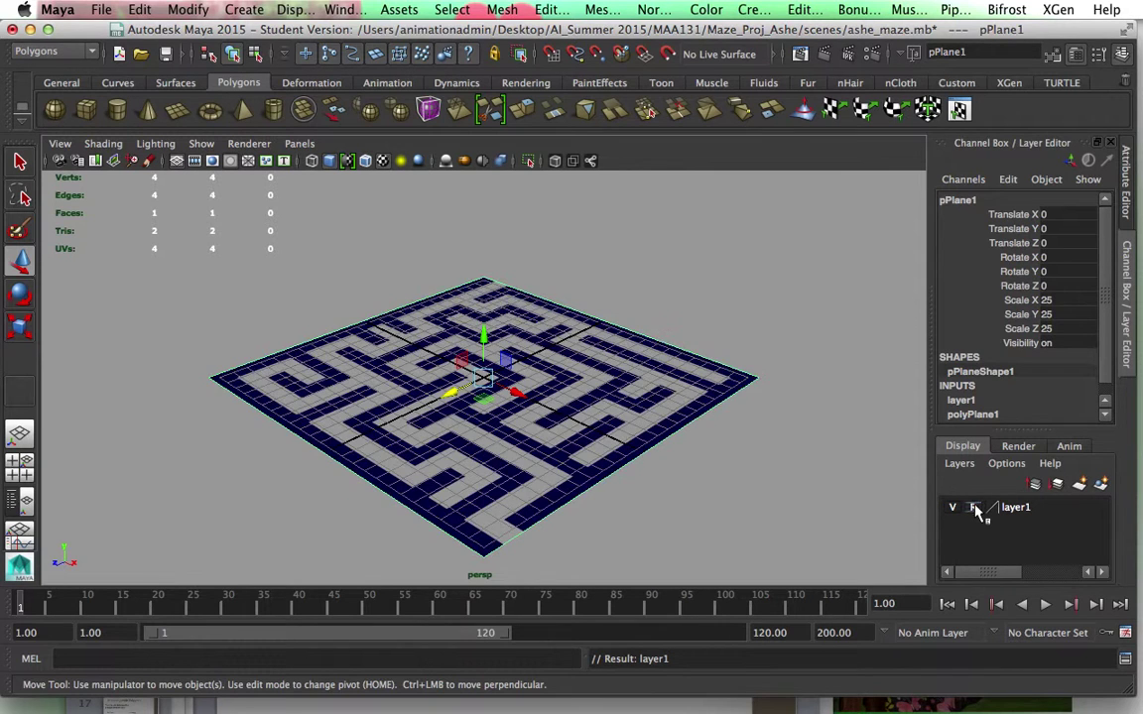
# Rename the maze plane's display layer as reference and clear the selection.
pyautogui.doubleClick(1032, 509)
pyautogui.doubleClick(448, 285)
pyautogui.write('r')
pyautogui.write('eference')
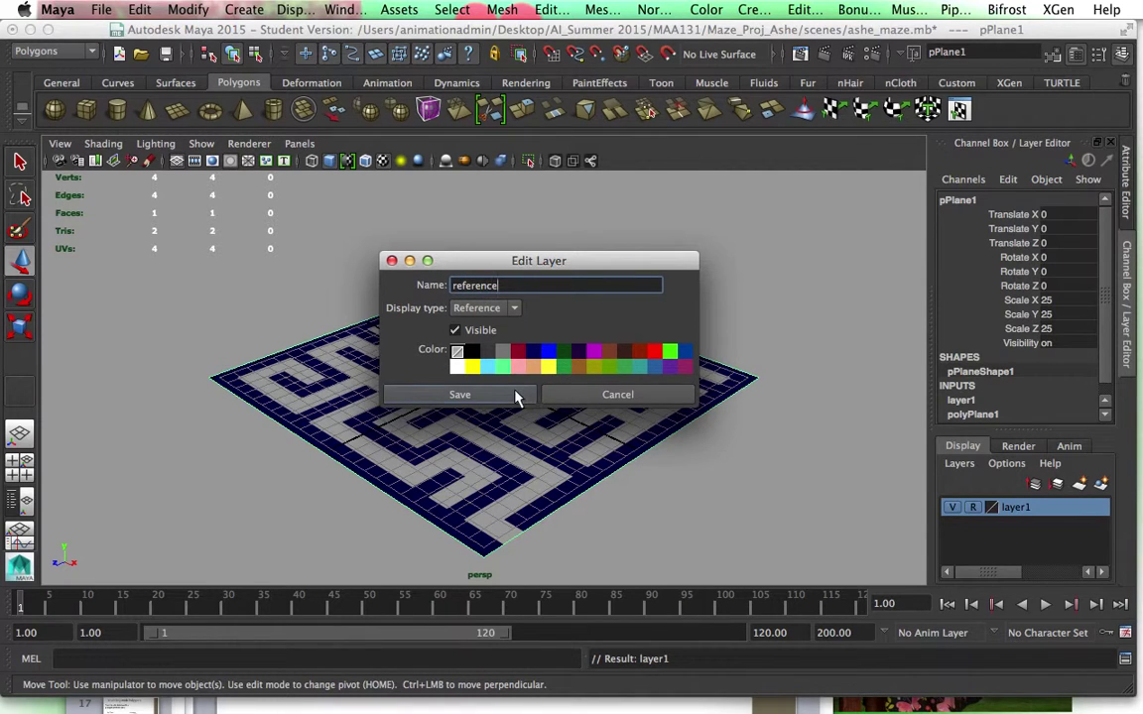
pyautogui.click(516, 395)
pyautogui.click(823, 536)
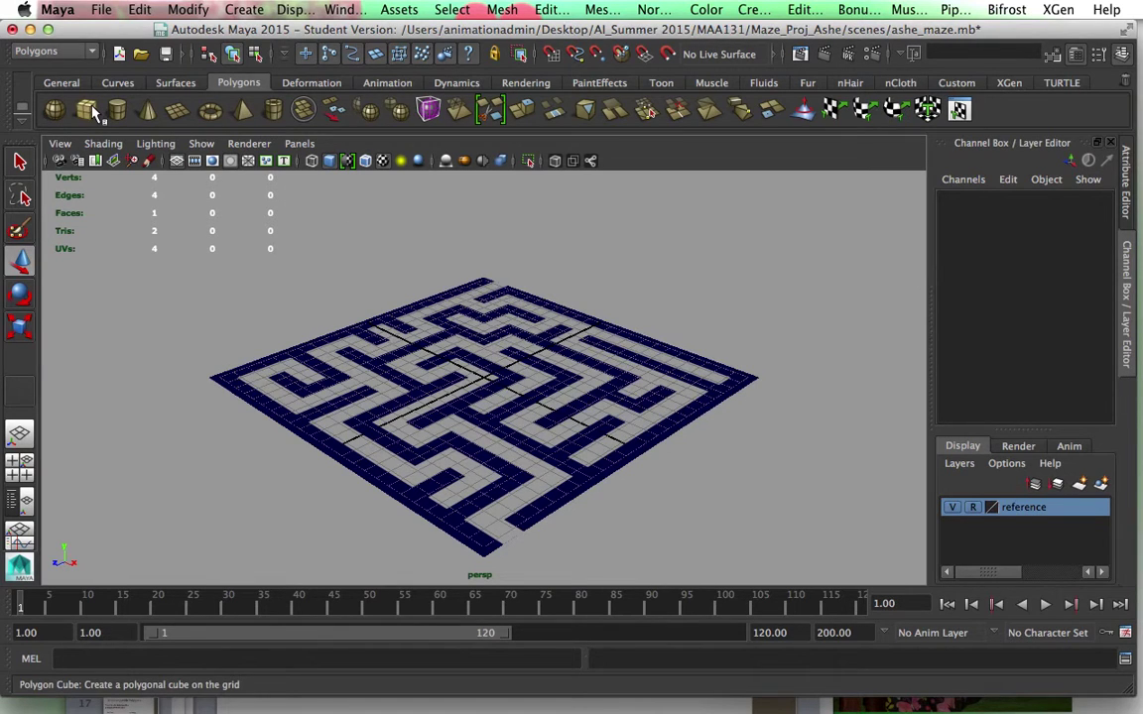
# Create a polygon cube at the origin with a scale of 1 and show the whole maze plane in the top view.
pyautogui.click(486, 412)
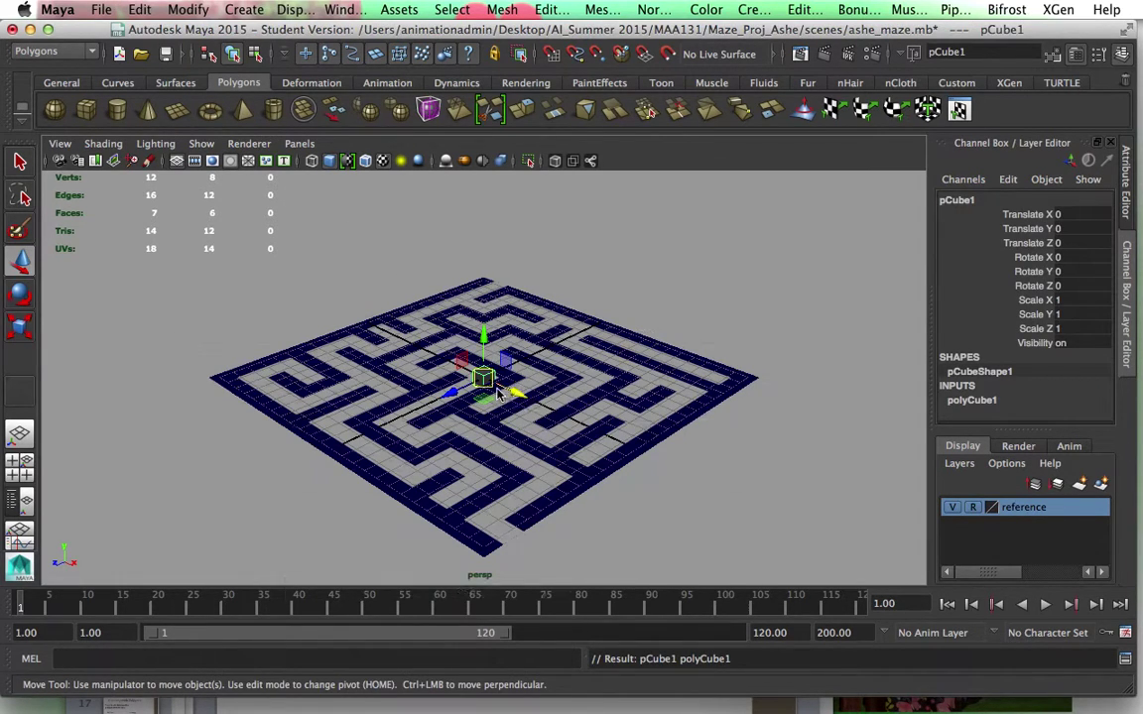
pyautogui.press('space')
pyautogui.press('space')
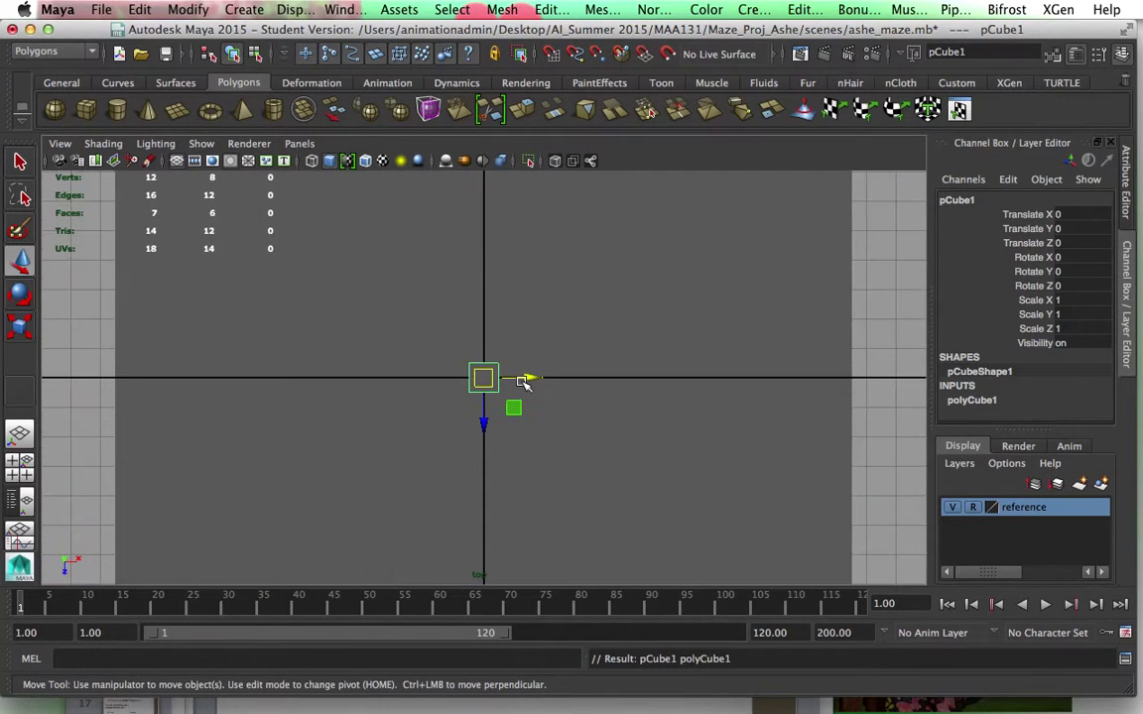
pyautogui.scroll(-4, 466, 343)
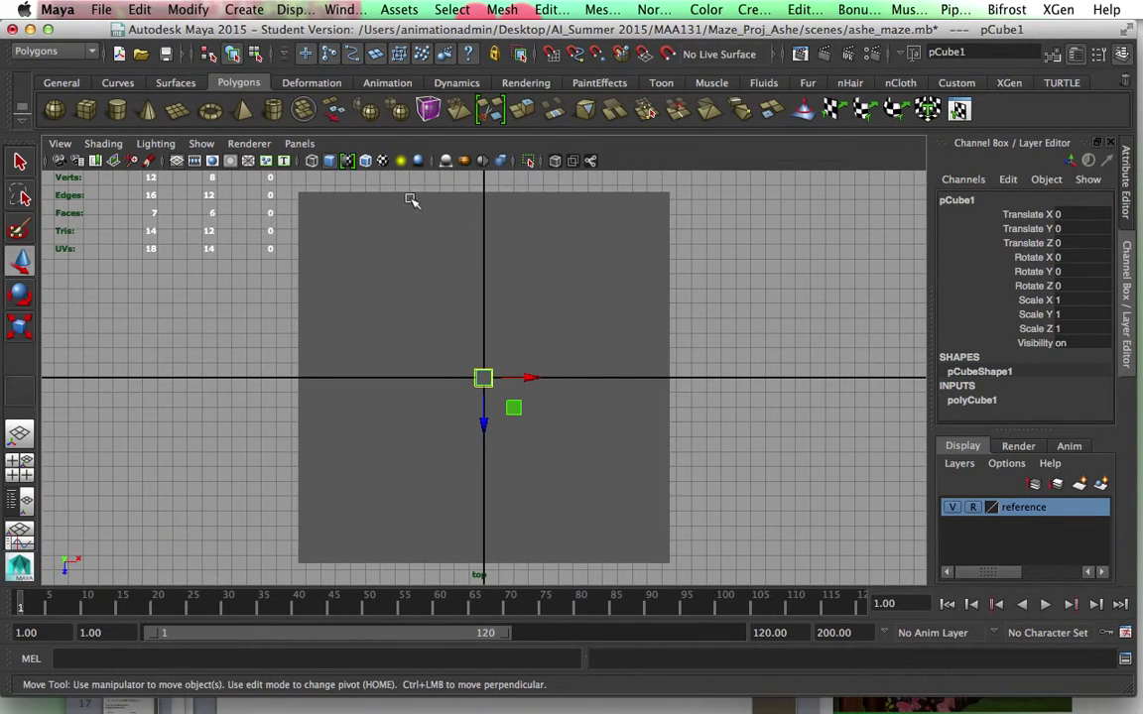
# Display the top view in textured shading so the maze image shows on the plane.
pyautogui.press('4')
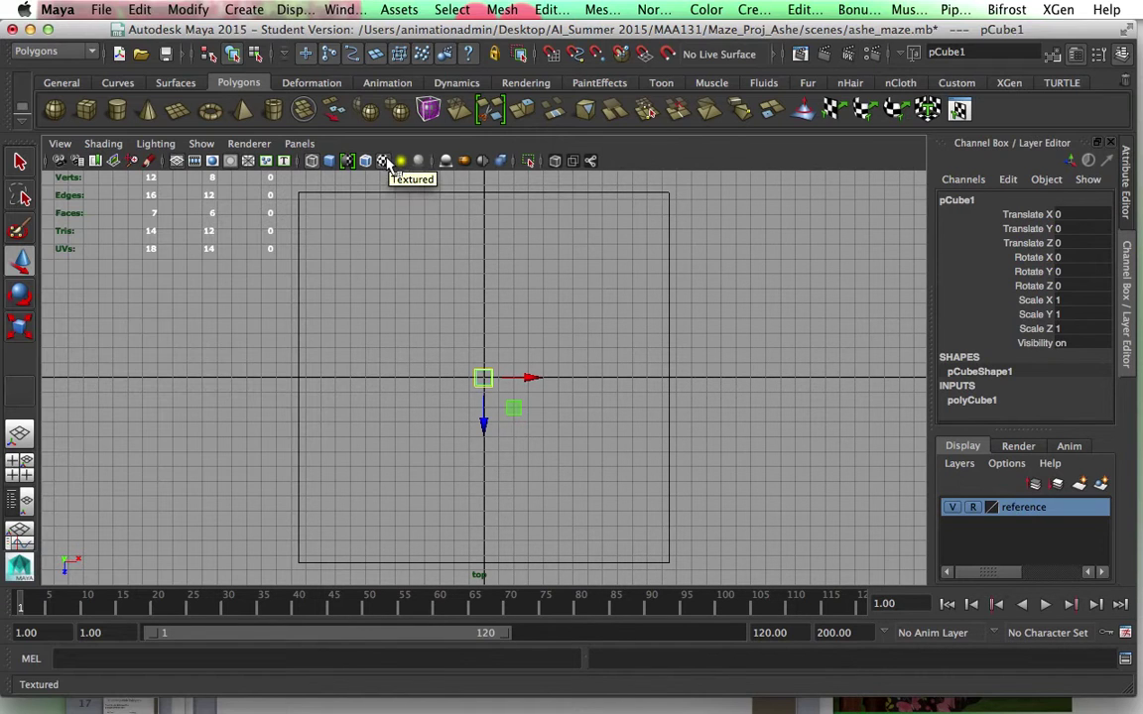
pyautogui.click(437, 193)
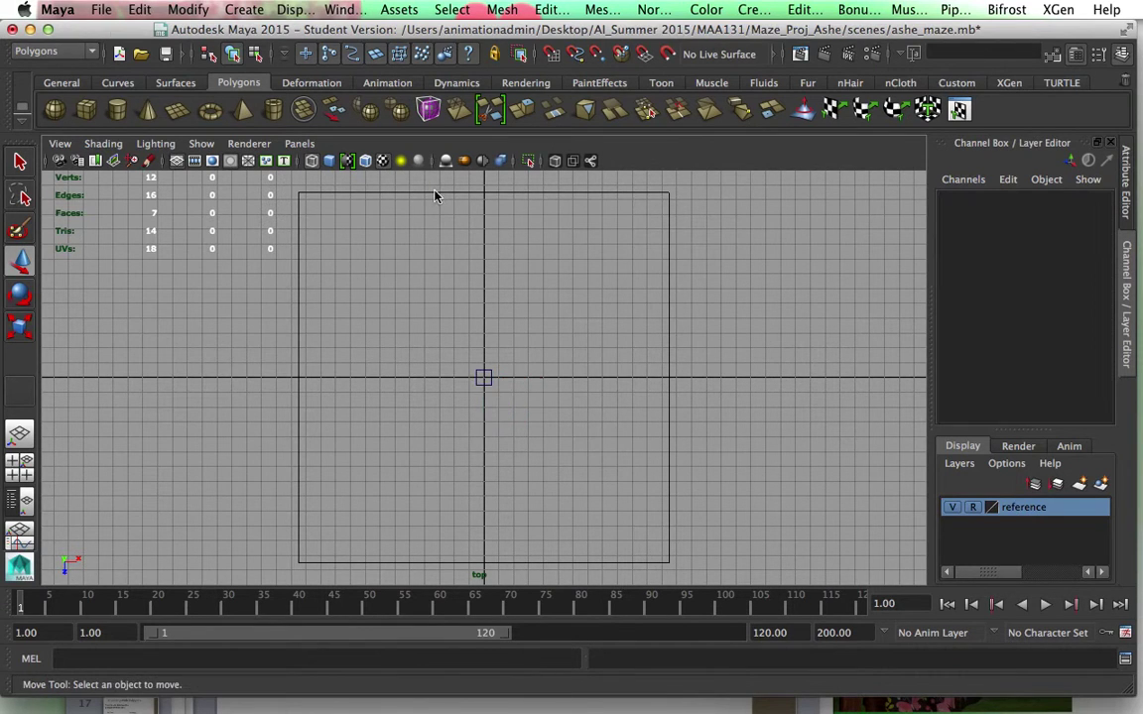
pyautogui.click(330, 162)
pyautogui.click(346, 161)
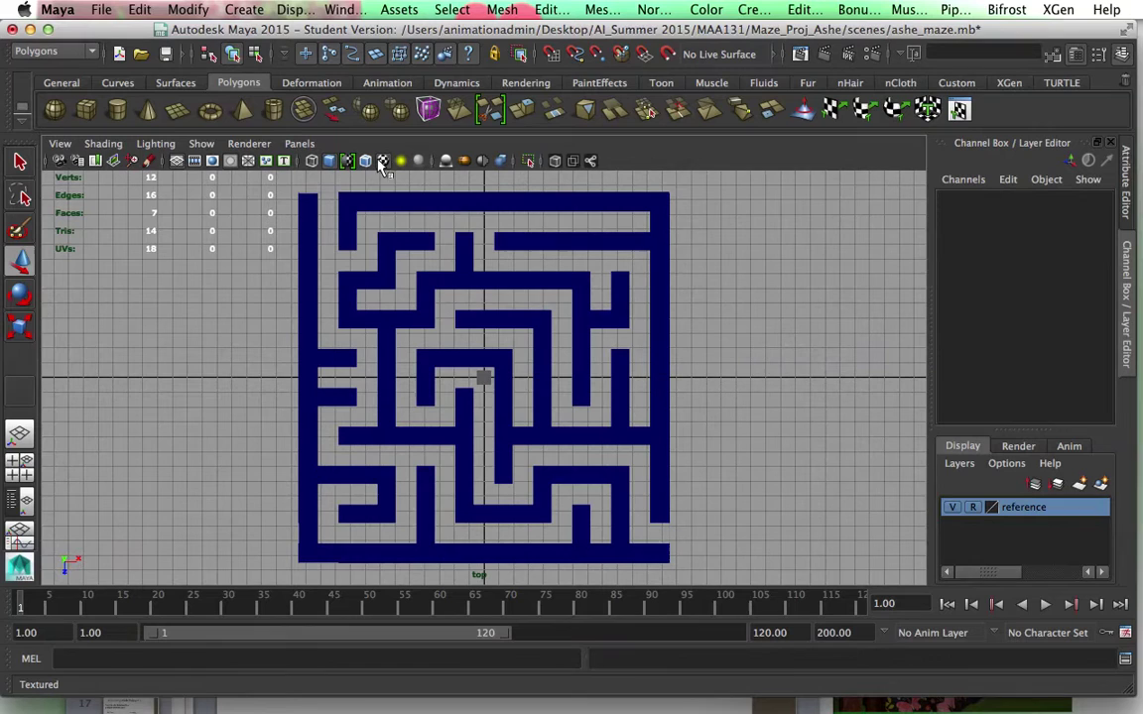
# Move the cube along Z to about -1.3, over the inner maze wall, and turn on X-Ray display.
pyautogui.click(496, 384)
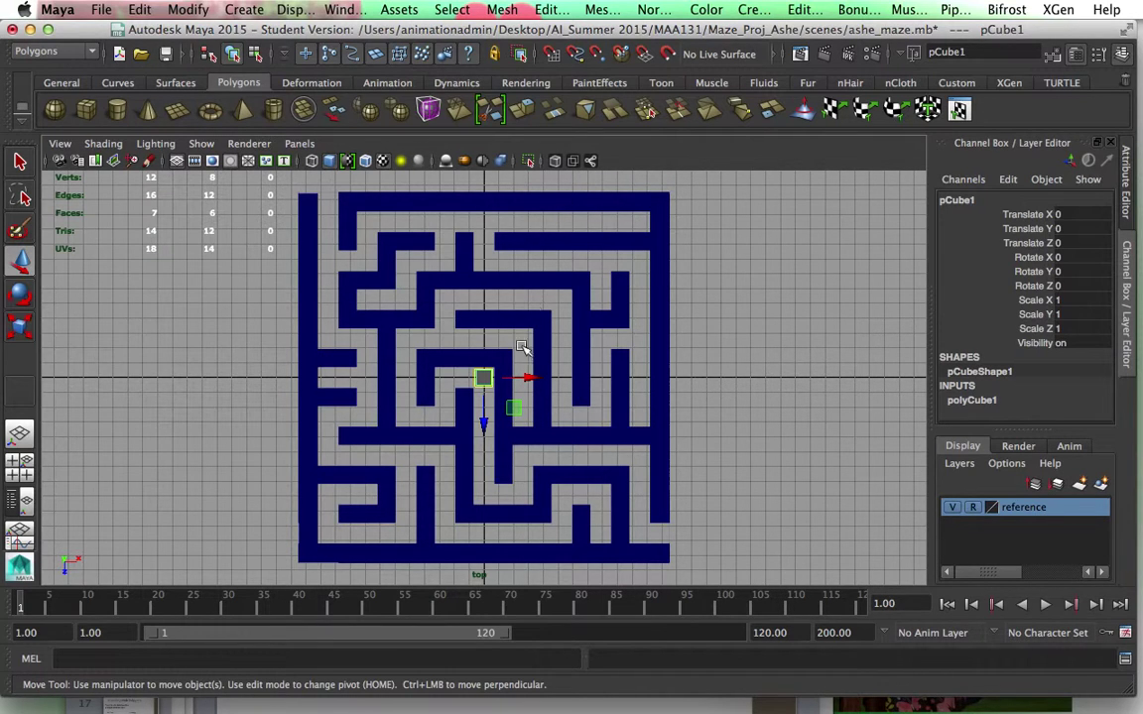
pyautogui.scroll(10, 486, 385)
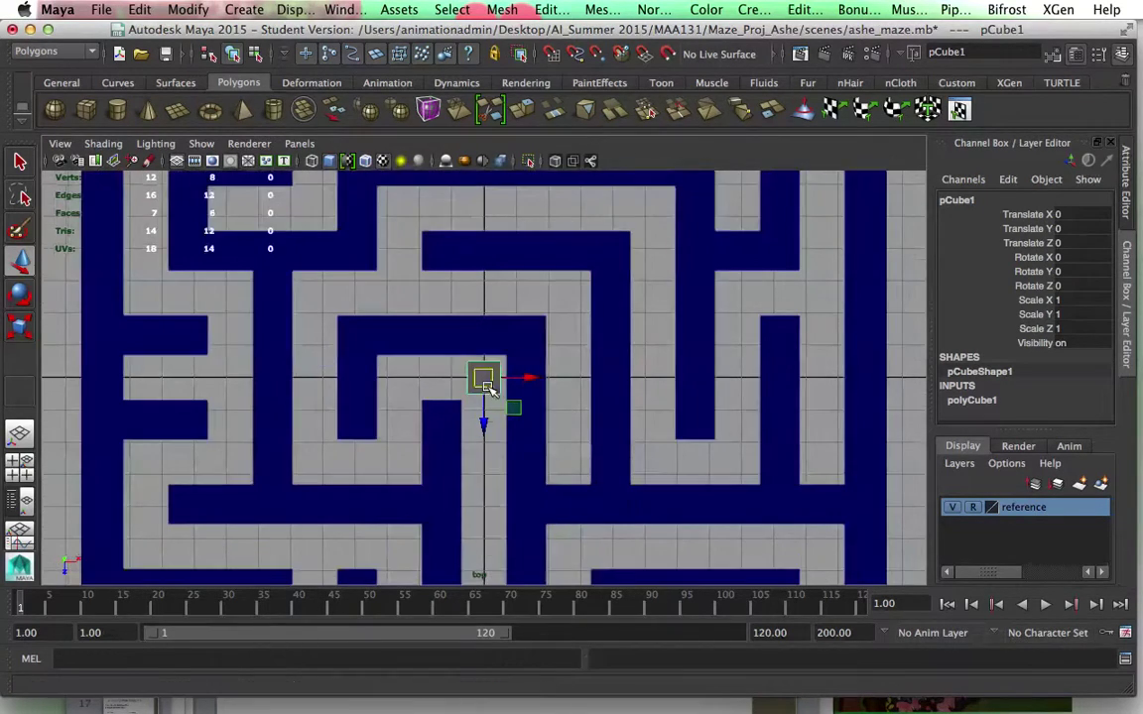
pyautogui.moveTo(483, 422); pyautogui.dragTo(483, 351)
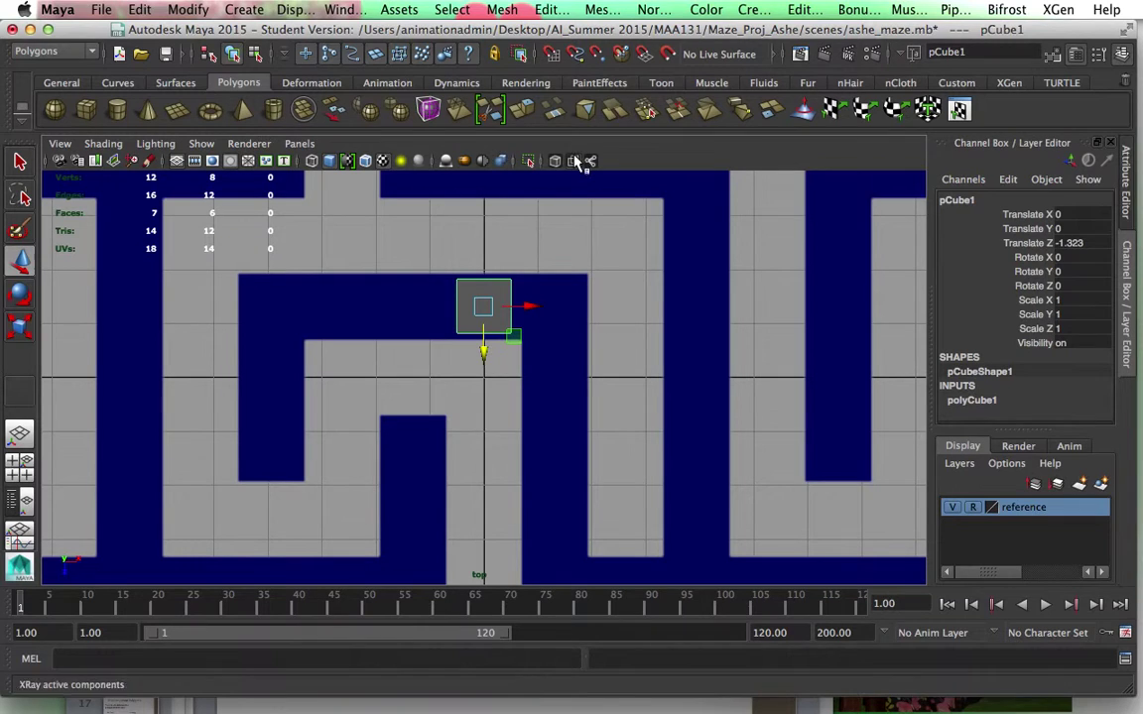
pyautogui.click(556, 163)
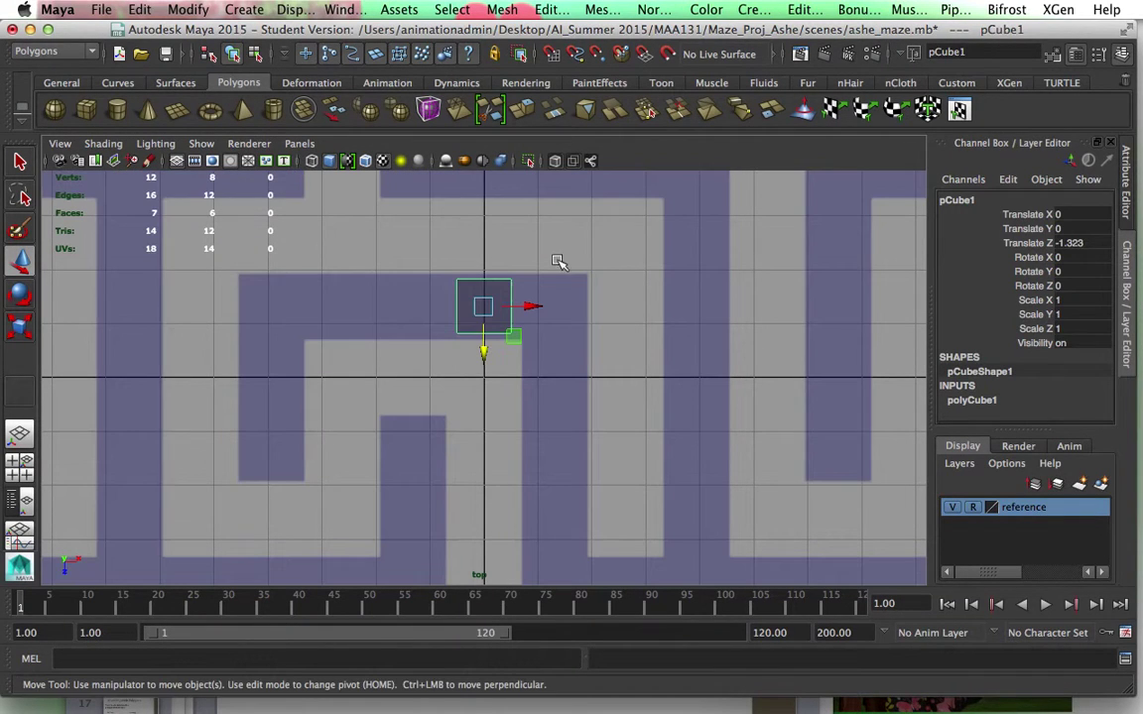
# Move the cube along Z to about -11.95, onto the maze's outer wall on the negative Z side.
pyautogui.scroll(-10, 590, 317)
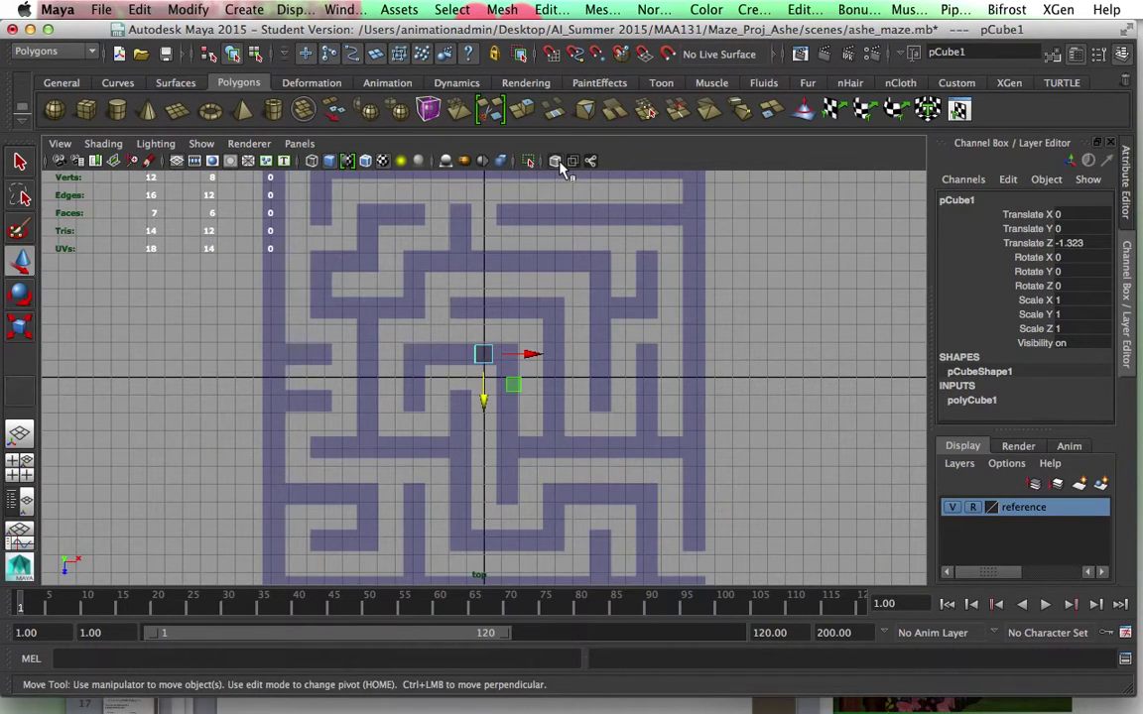
pyautogui.moveTo(483, 395); pyautogui.dragTo(489, 251)
pyautogui.scroll(-3, 486, 306)
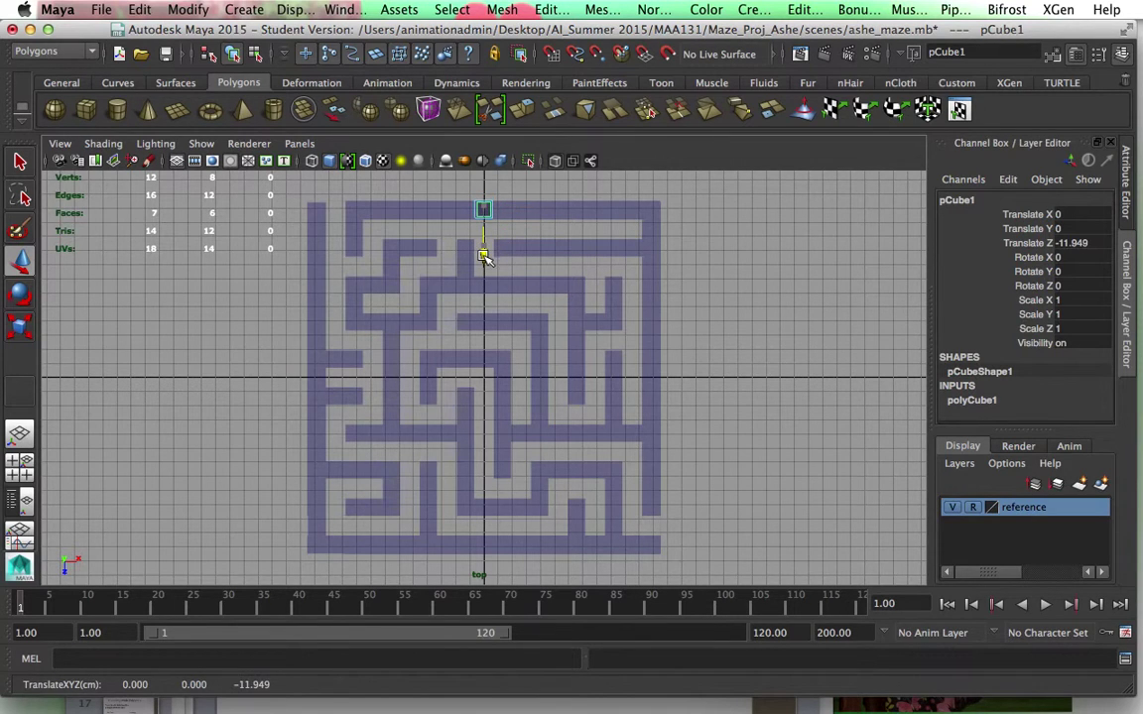
# Move the cube to about X -11.83 and Z -11.89, onto the free end of the maze's outer wall at the negative X, negative Z corner.
pyautogui.moveTo(525, 214); pyautogui.dragTo(355, 292)
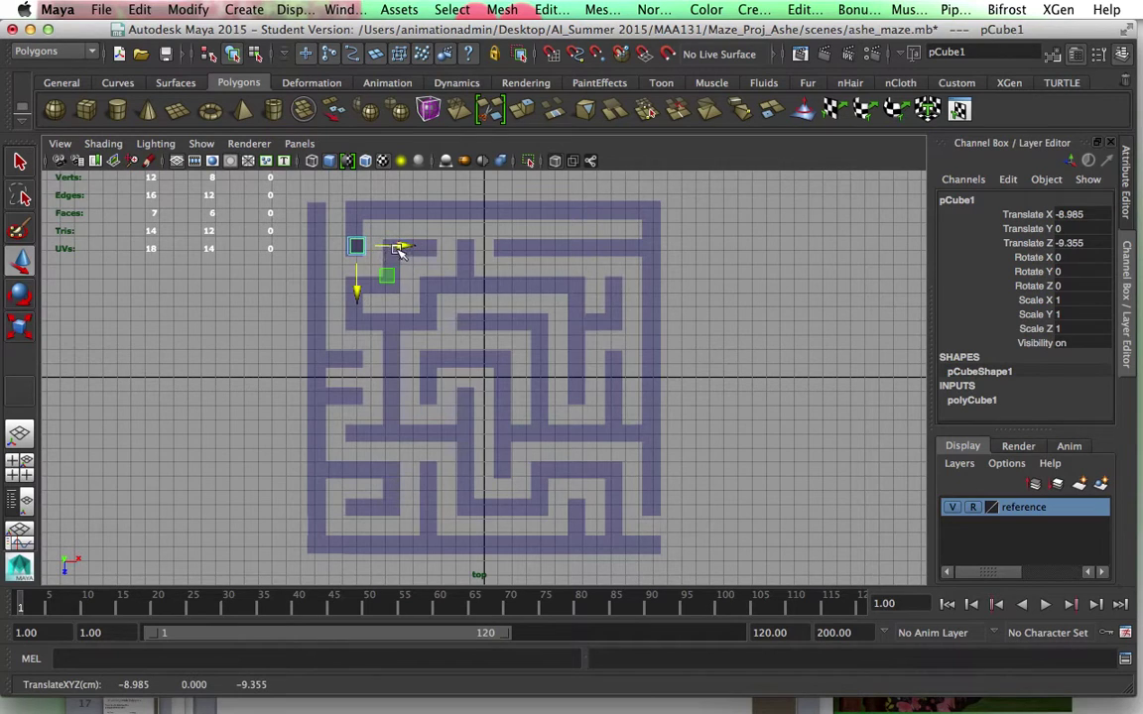
pyautogui.moveTo(399, 249); pyautogui.dragTo(316, 250)
pyautogui.press('f')
pyautogui.scroll(-6, 493, 337)
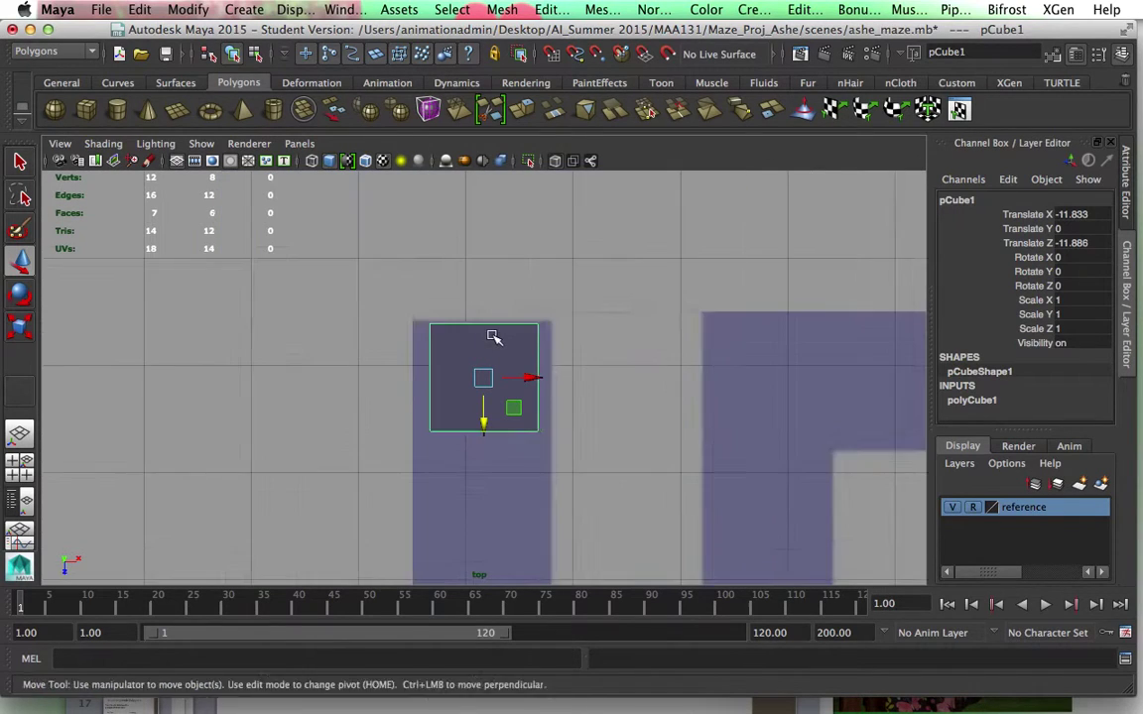
pyautogui.scroll(2, 493, 337)
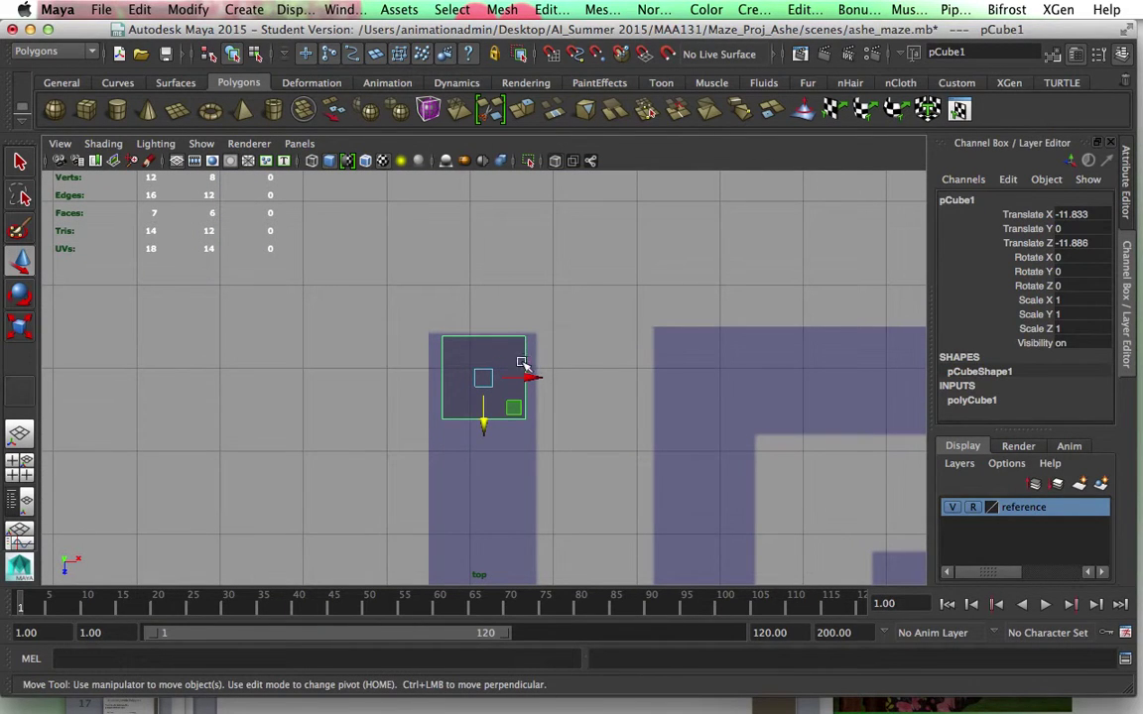
pyautogui.press('r')
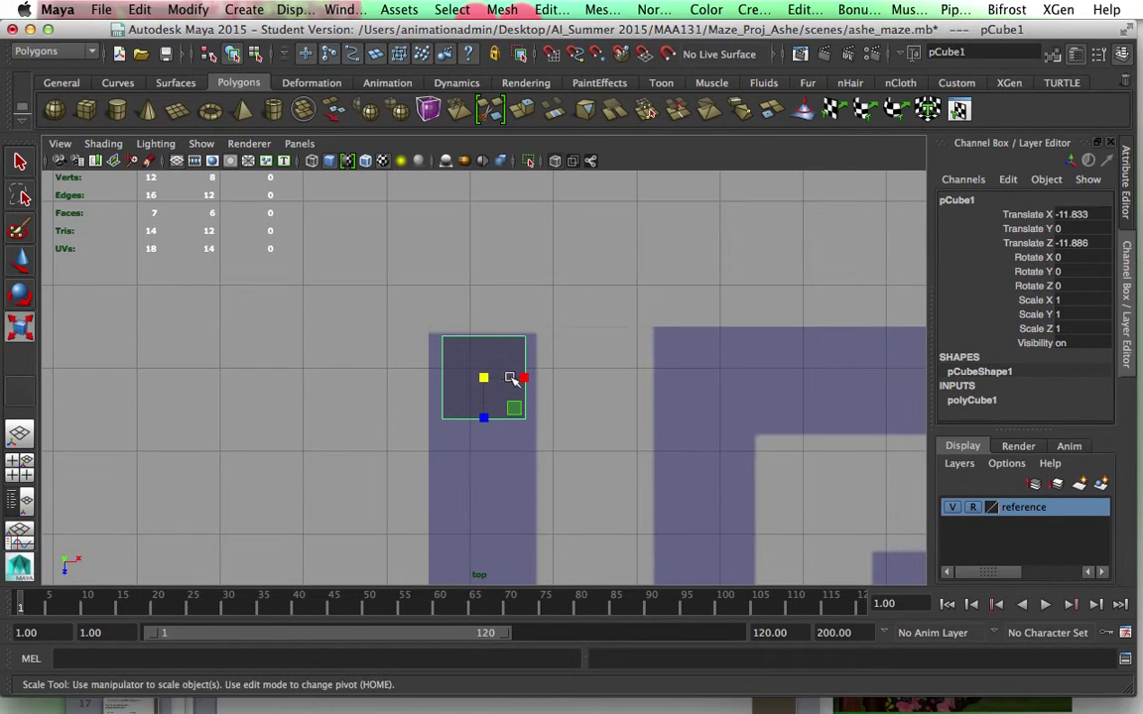
pyautogui.moveTo(489, 376); pyautogui.dragTo(516, 392)
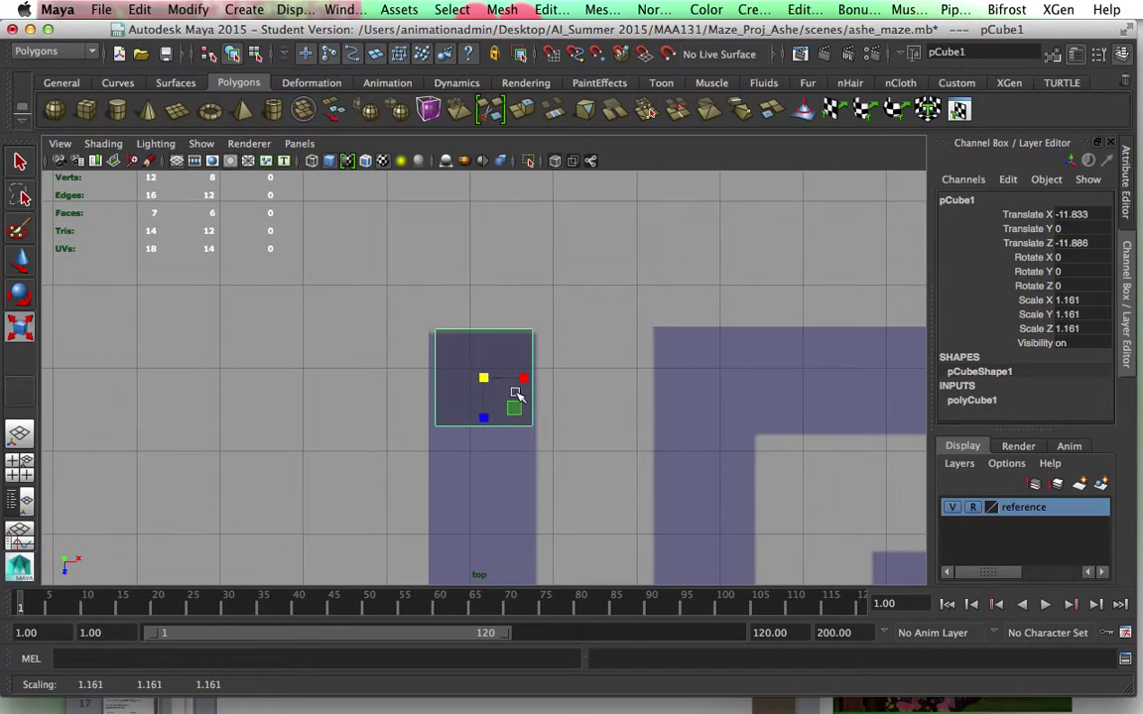
pyautogui.press('z')
# Move the cube's vertices on both X sides outward to match the outer wall's width, and return to object mode.
pyautogui.moveTo(509, 305); pyautogui.dragTo(436, 307, button='right')
pyautogui.moveTo(420, 315); pyautogui.dragTo(485, 378)
pyautogui.press('w')
pyautogui.moveTo(425, 319); pyautogui.dragTo(452, 437)
pyautogui.moveTo(486, 383); pyautogui.dragTo(473, 378)
pyautogui.click(510, 319)
pyautogui.moveTo(510, 319); pyautogui.dragTo(548, 430)
pyautogui.moveTo(574, 378); pyautogui.dragTo(583, 378)
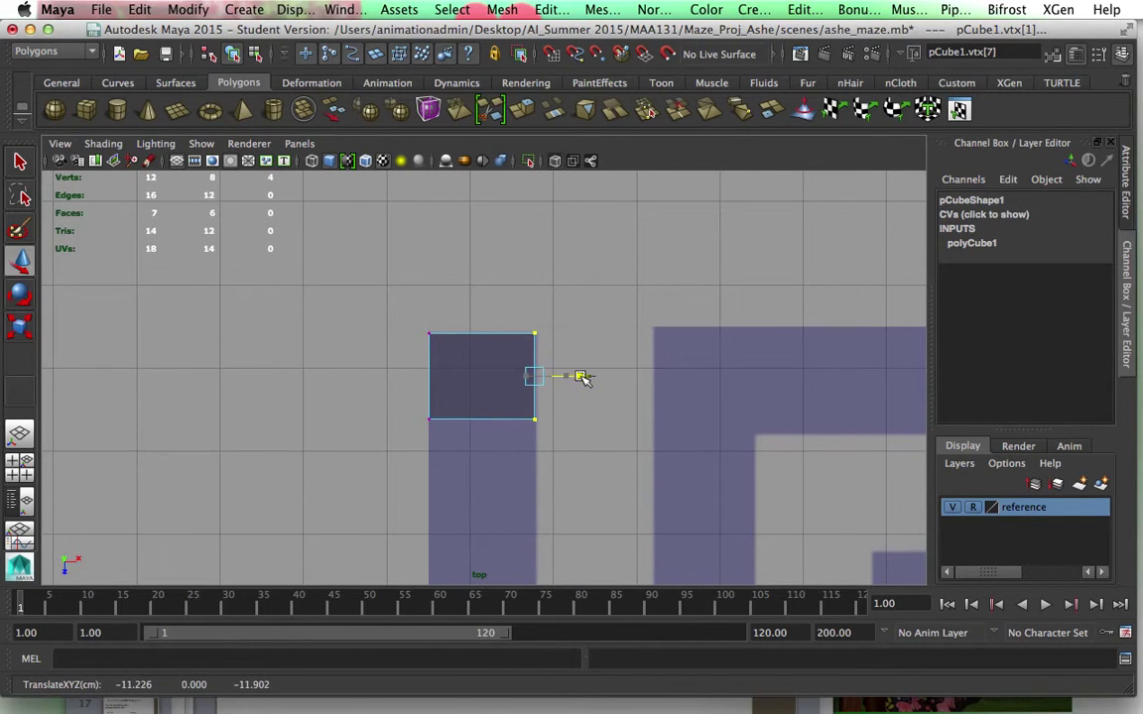
pyautogui.rightClick(486, 372)
pyautogui.moveTo(489, 369); pyautogui.dragTo(563, 282, button='right')
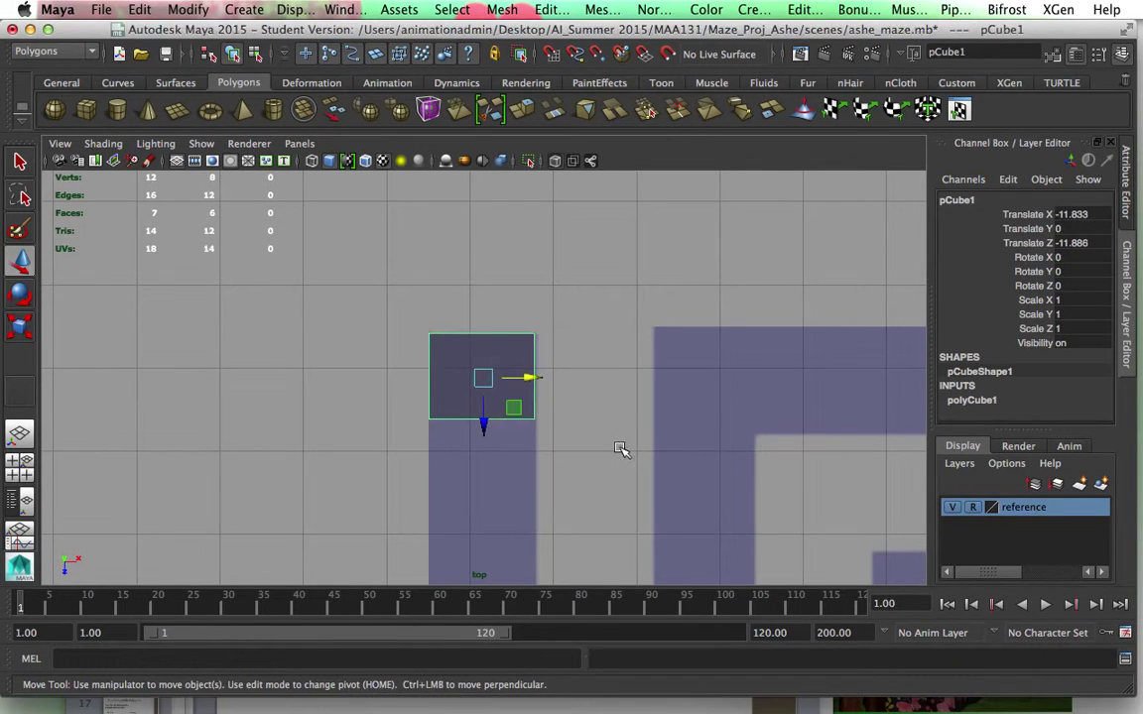
# Raise the cube in the perspective view to about Y 0.515 so it rests on the maze plane, and check it in the four views.
pyautogui.press('space')
pyautogui.press('space')
pyautogui.keyDown('alt'); pyautogui.moveTo(495, 474); pyautogui.dragTo(469, 374); pyautogui.keyUp('alt')
pyautogui.moveTo(218, 304); pyautogui.dragTo(222, 387, button='right')
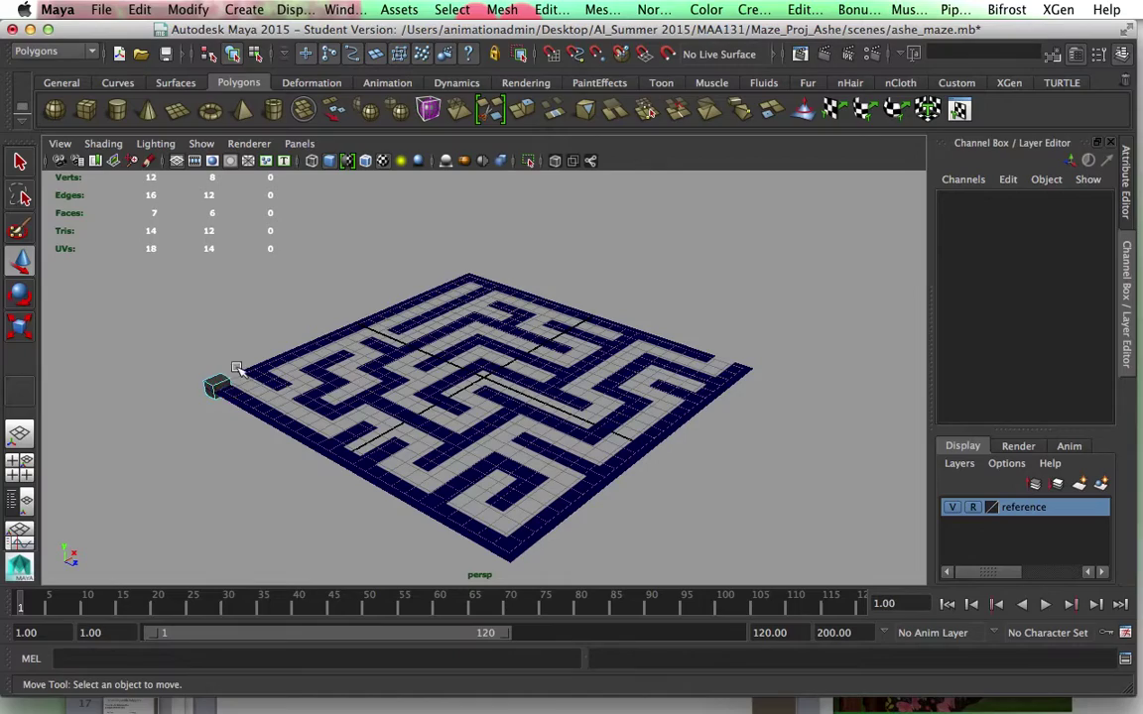
pyautogui.scroll(5, 228, 391)
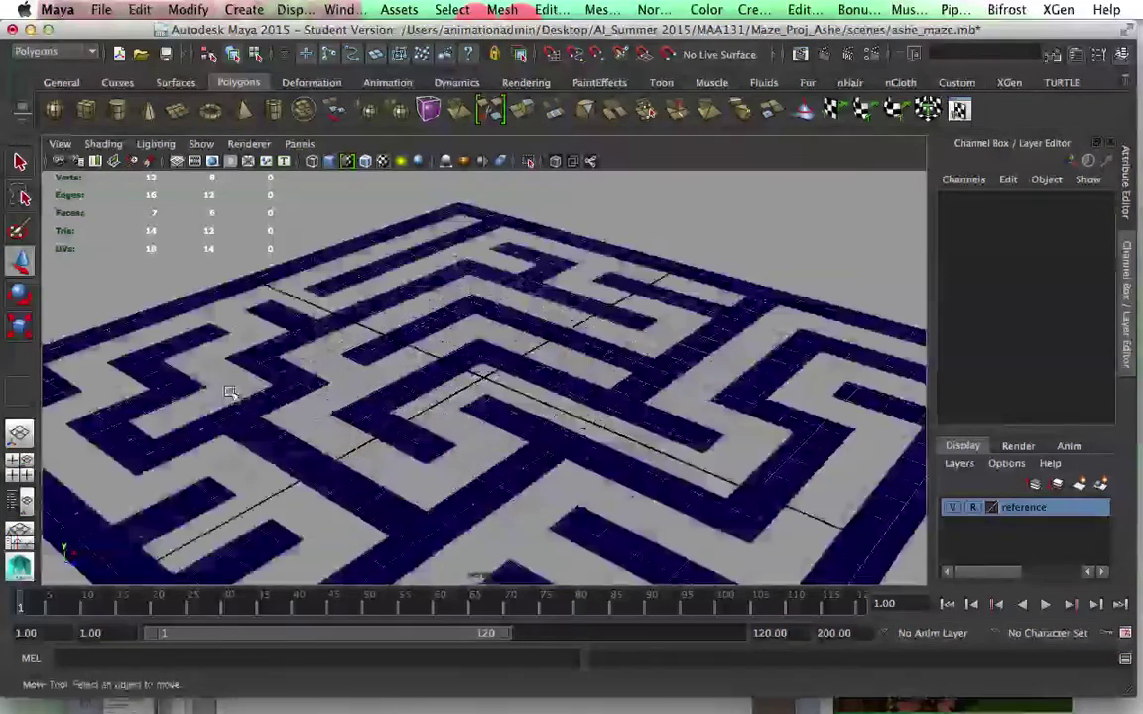
pyautogui.keyDown('alt'); pyautogui.moveTo(224, 406); pyautogui.dragTo(449, 394, button='middle'); pyautogui.keyUp('alt')
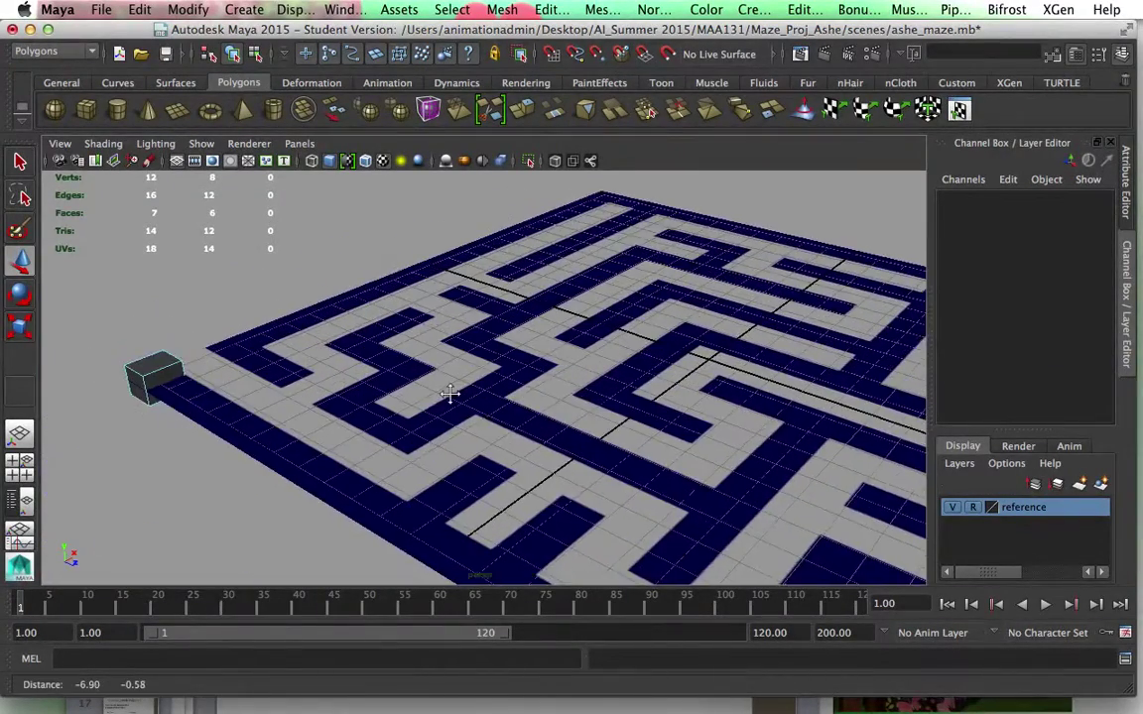
pyautogui.moveTo(179, 377); pyautogui.dragTo(235, 288, button='right')
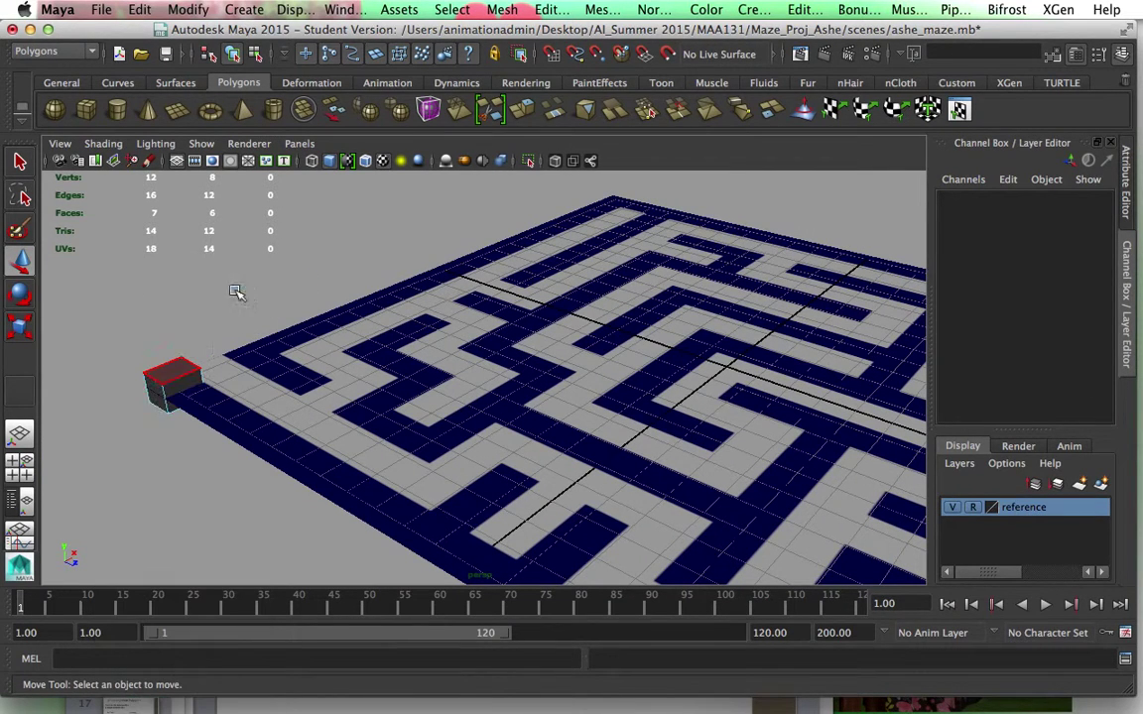
pyautogui.click(179, 389)
pyautogui.moveTo(167, 343); pyautogui.dragTo(169, 331)
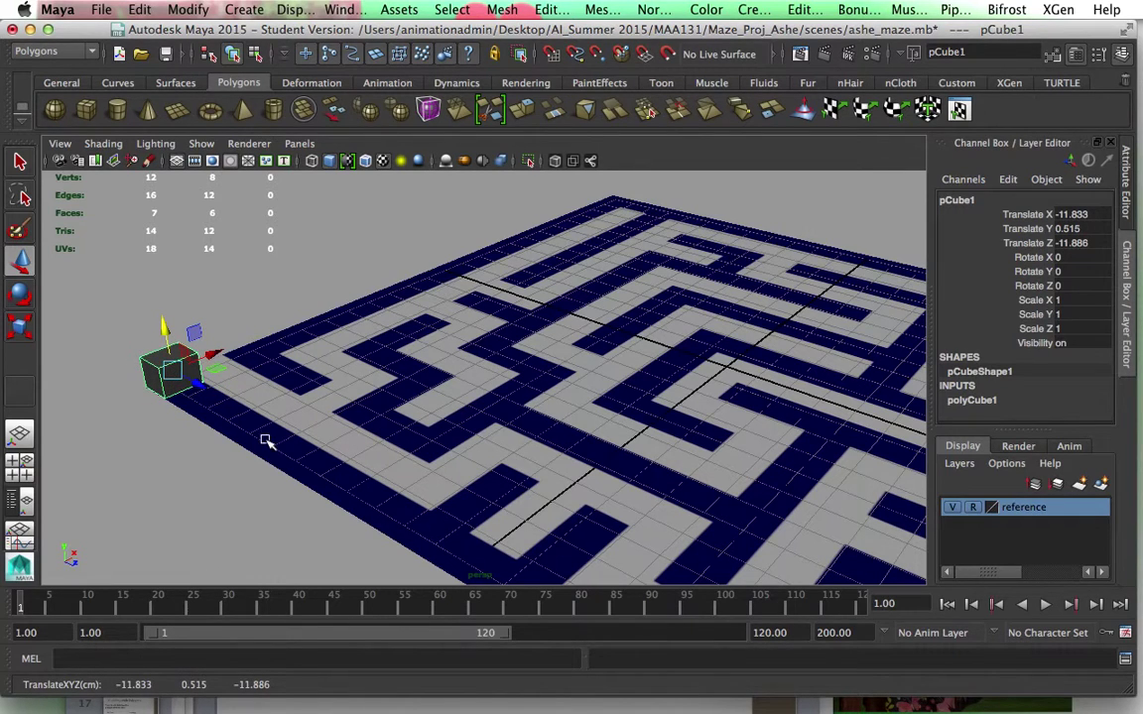
pyautogui.press('space')
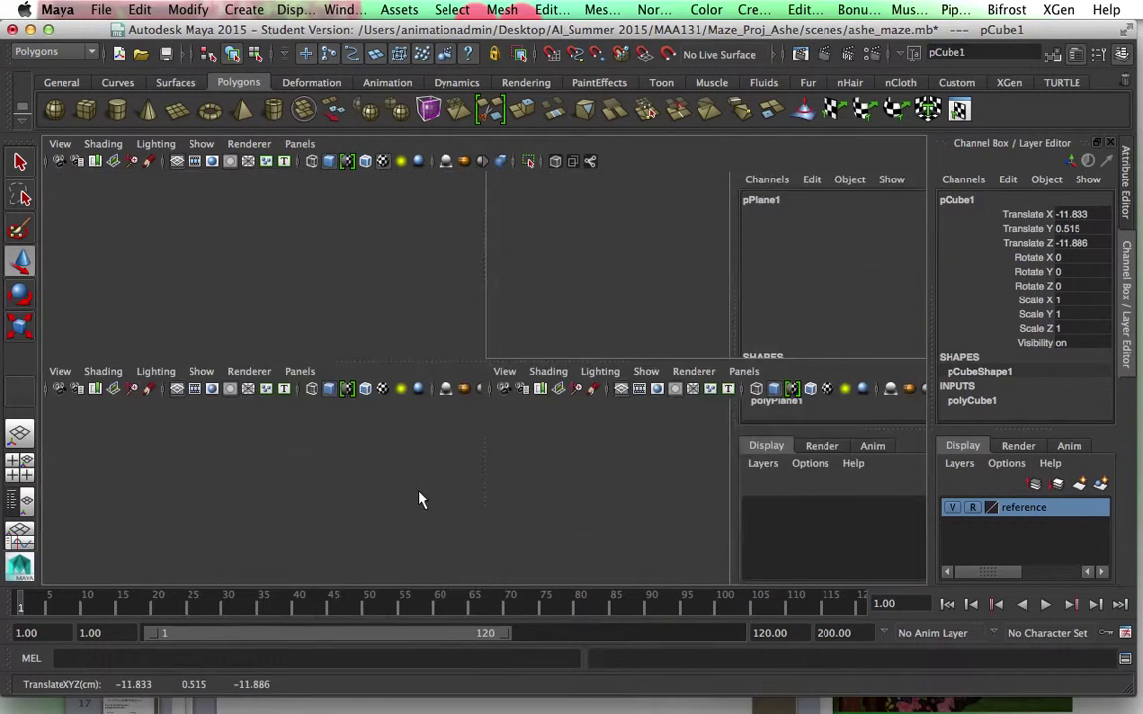
pyautogui.press('space')
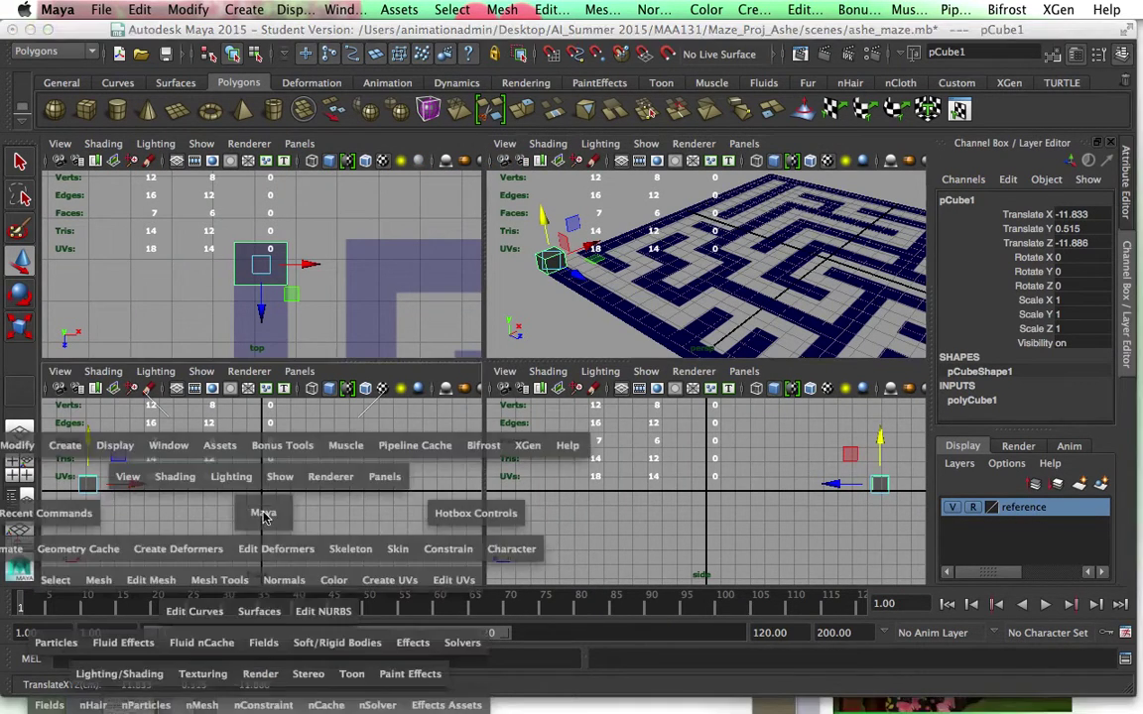
pyautogui.moveTo(135, 315); pyautogui.dragTo(138, 317)
pyautogui.press('space')
pyautogui.press('space')
# Move the cube's positive Z face along Z to the maze's far corner, forming the full outer wall, and return to object mode.
pyautogui.moveTo(181, 349); pyautogui.dragTo(184, 377, button='right')
pyautogui.click(184, 377)
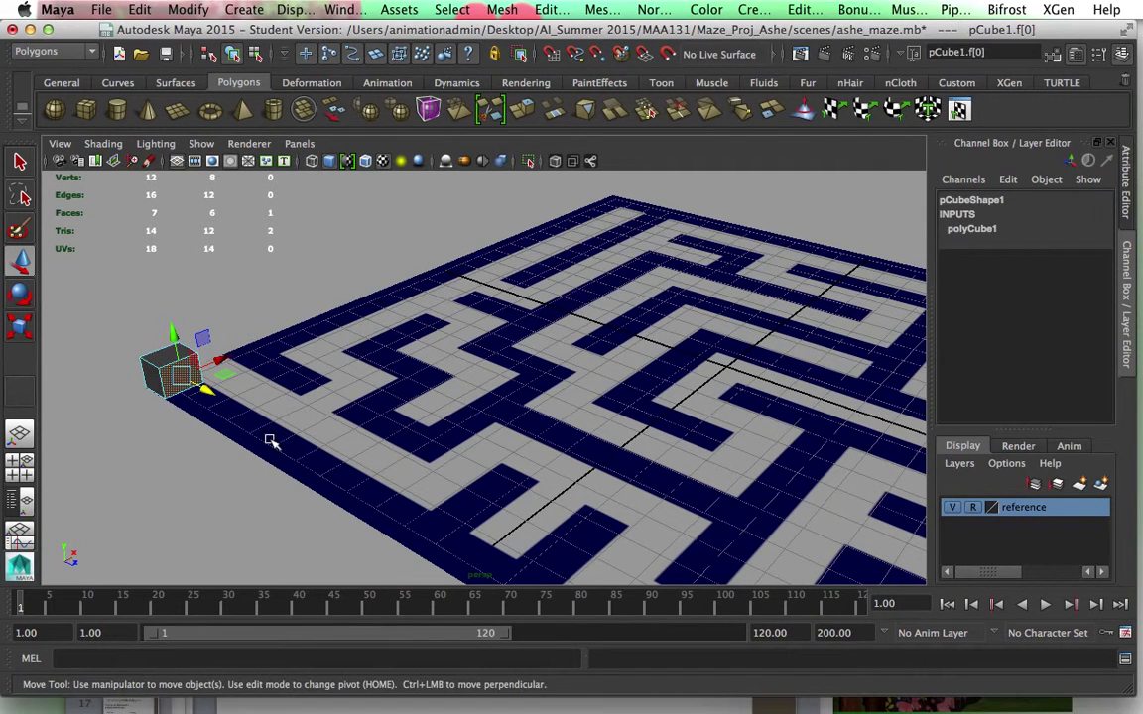
pyautogui.scroll(-4, 268, 439)
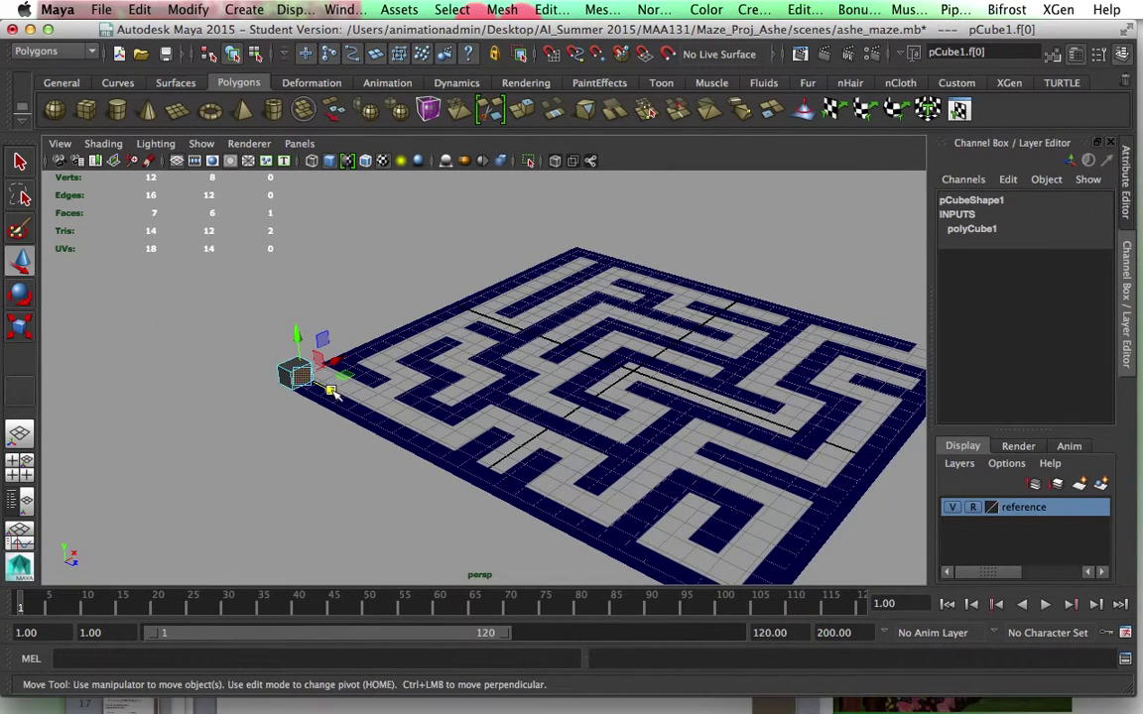
pyautogui.moveTo(333, 393); pyautogui.dragTo(619, 544)
pyautogui.scroll(-1, 631, 538)
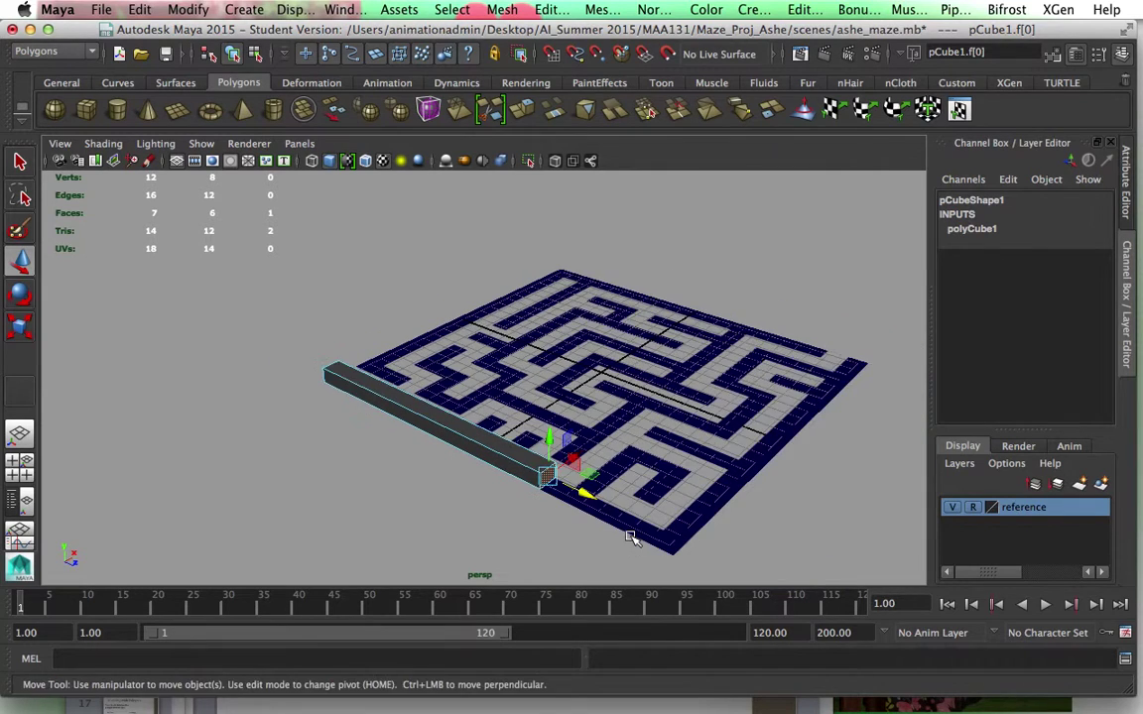
pyautogui.scroll(-2, 631, 538)
pyautogui.moveTo(568, 468); pyautogui.dragTo(436, 558)
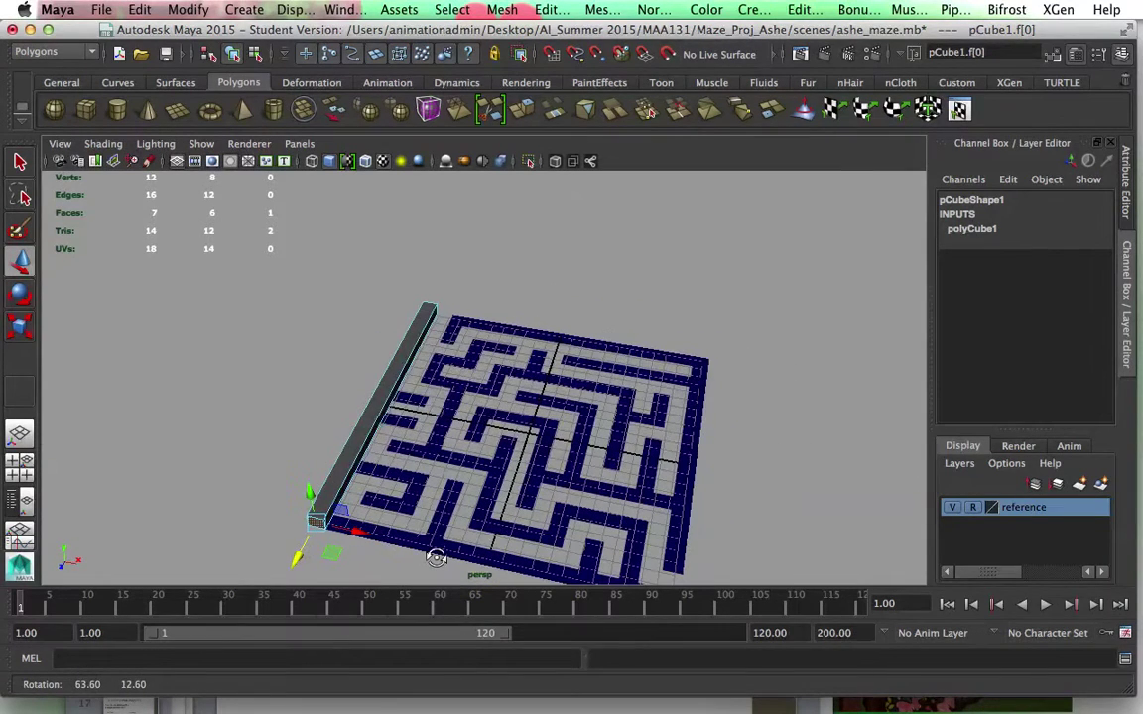
pyautogui.moveTo(370, 304); pyautogui.dragTo(452, 281, button='right')
# Show the maze and the long wall in the top view and turn on Wireframe on Shaded display.
pyautogui.press('space')
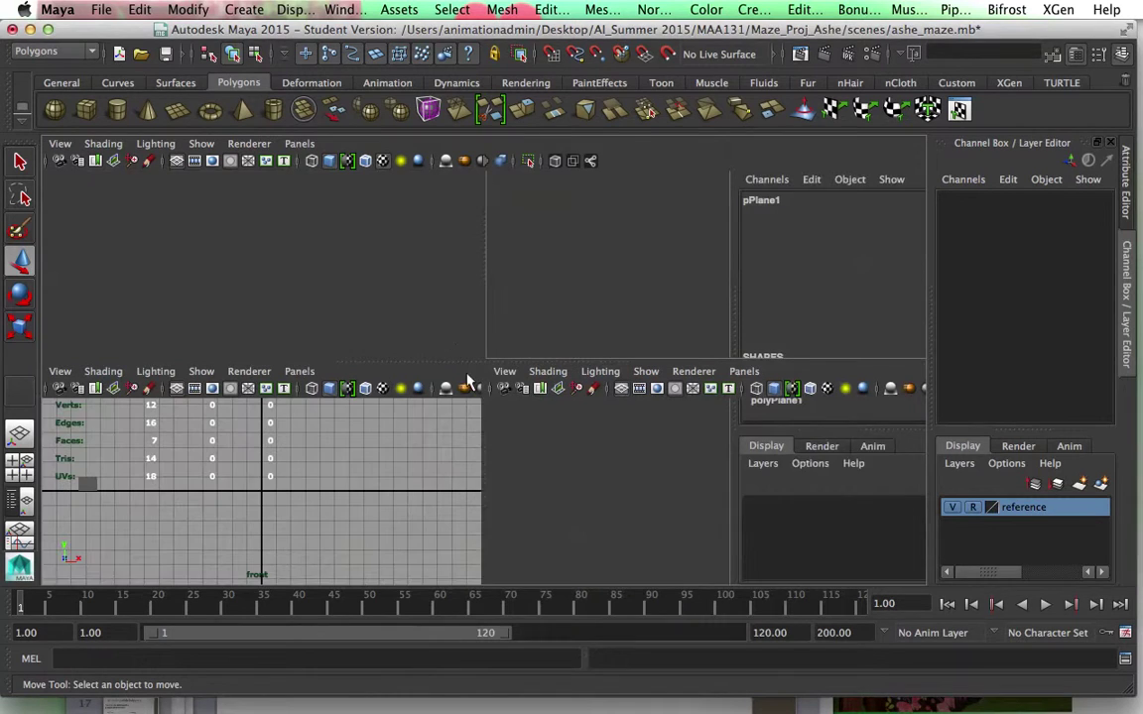
pyautogui.press('space')
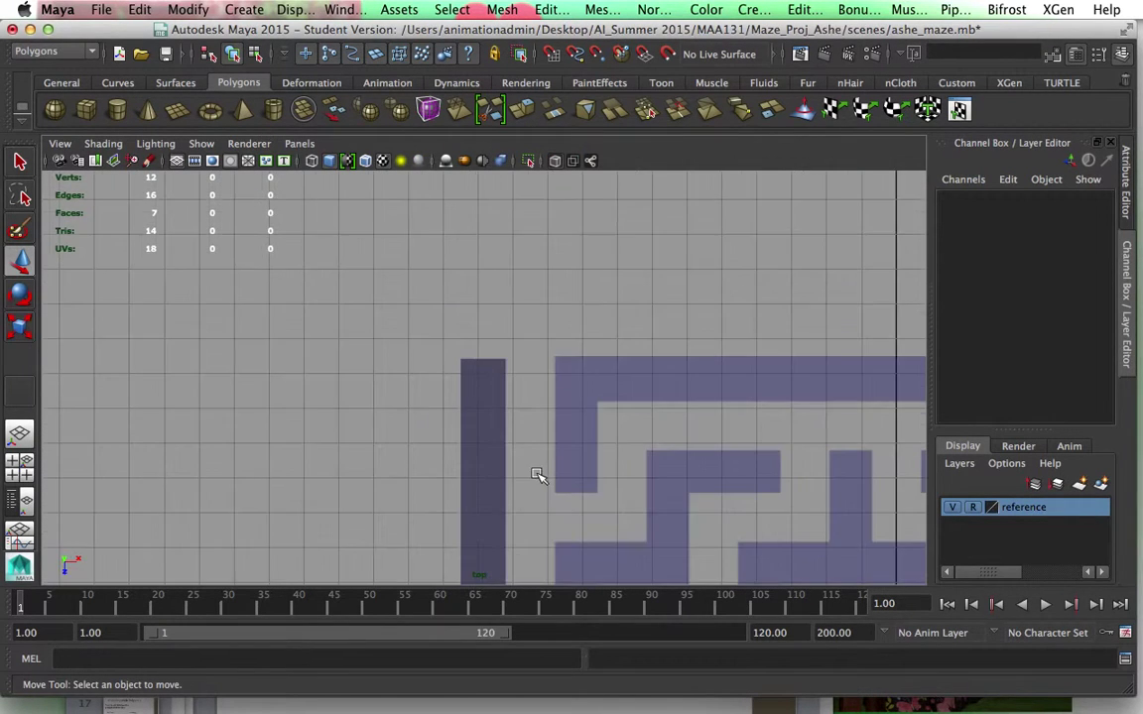
pyautogui.press('space')
pyautogui.keyDown('alt'); pyautogui.moveTo(651, 485); pyautogui.dragTo(493, 298, button='middle'); pyautogui.keyUp('alt')
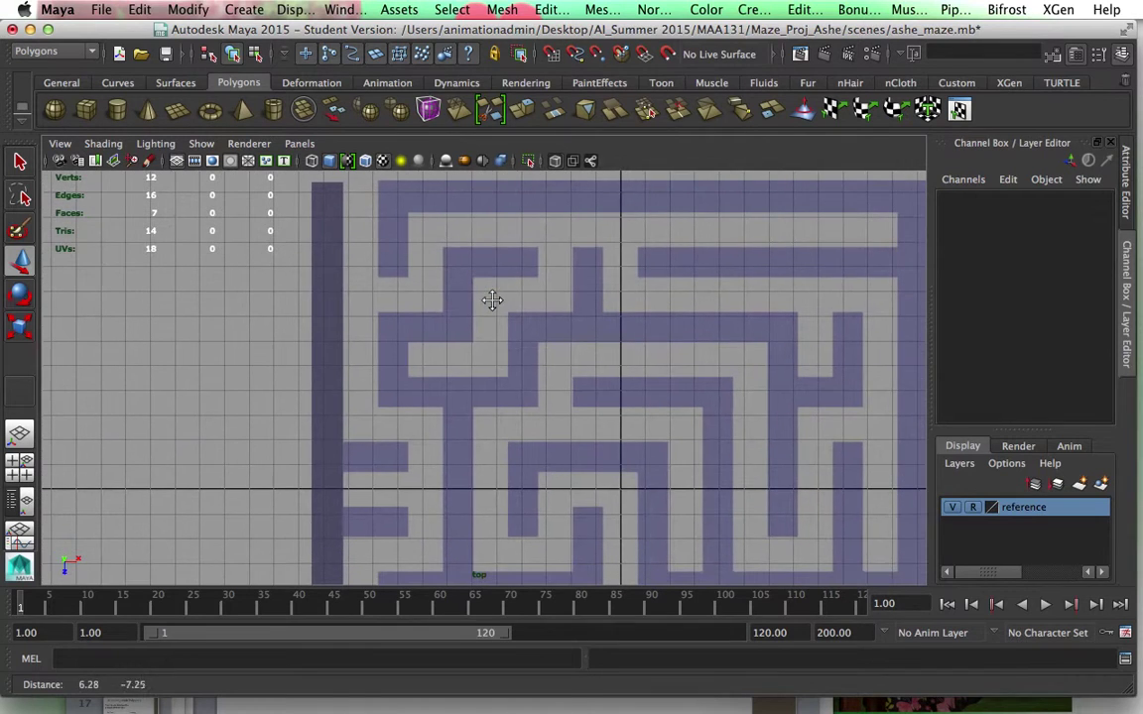
pyautogui.click(344, 365)
pyautogui.scroll(-1, 480, 416)
pyautogui.scroll(-1, 479, 416)
pyautogui.keyDown('alt'); pyautogui.moveTo(477, 416); pyautogui.dragTo(455, 365, button='middle'); pyautogui.keyUp('alt')
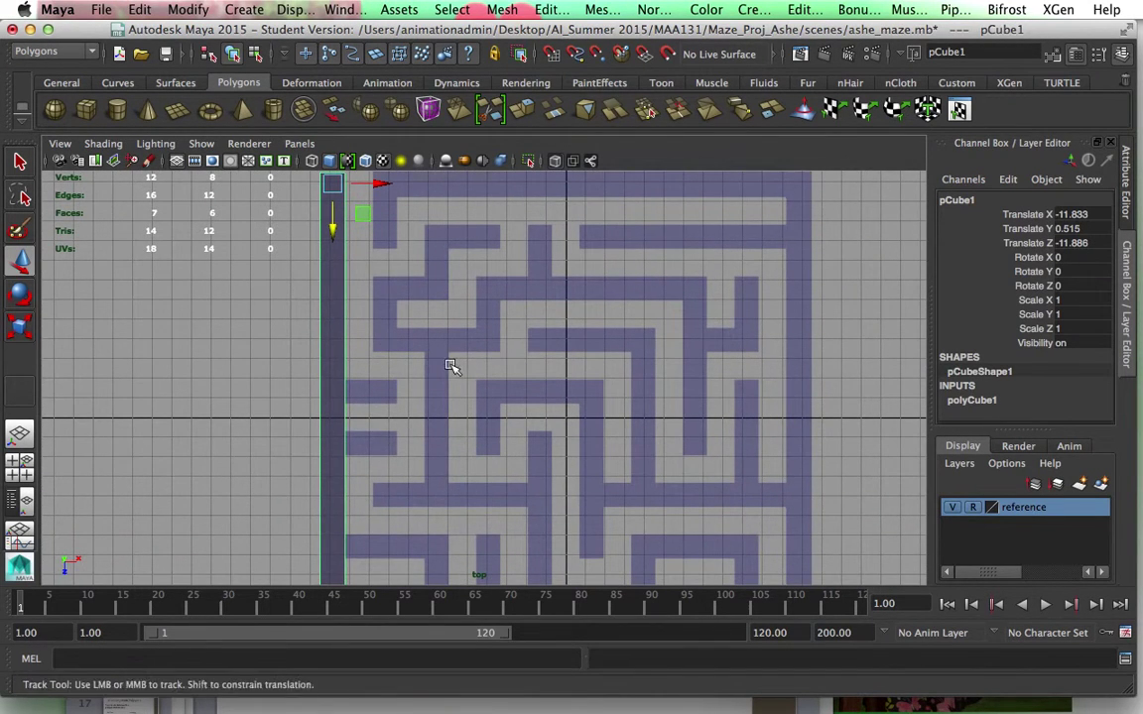
pyautogui.click(367, 169)
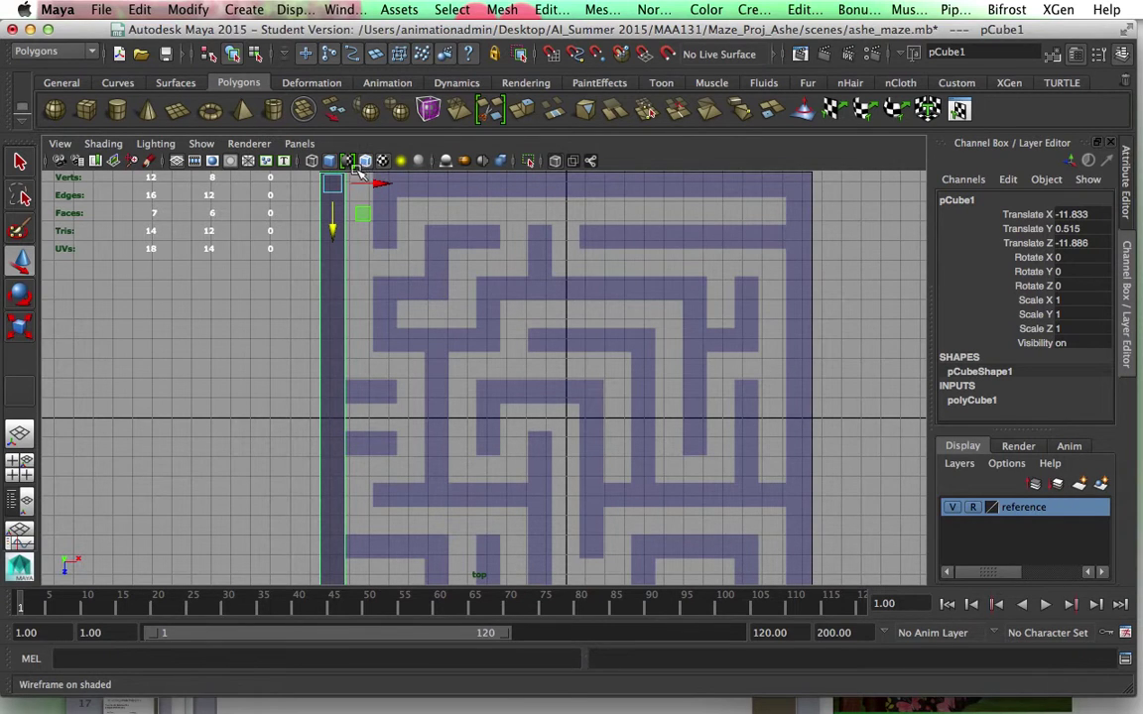
pyautogui.click(273, 297)
pyautogui.scroll(-2, 337, 308)
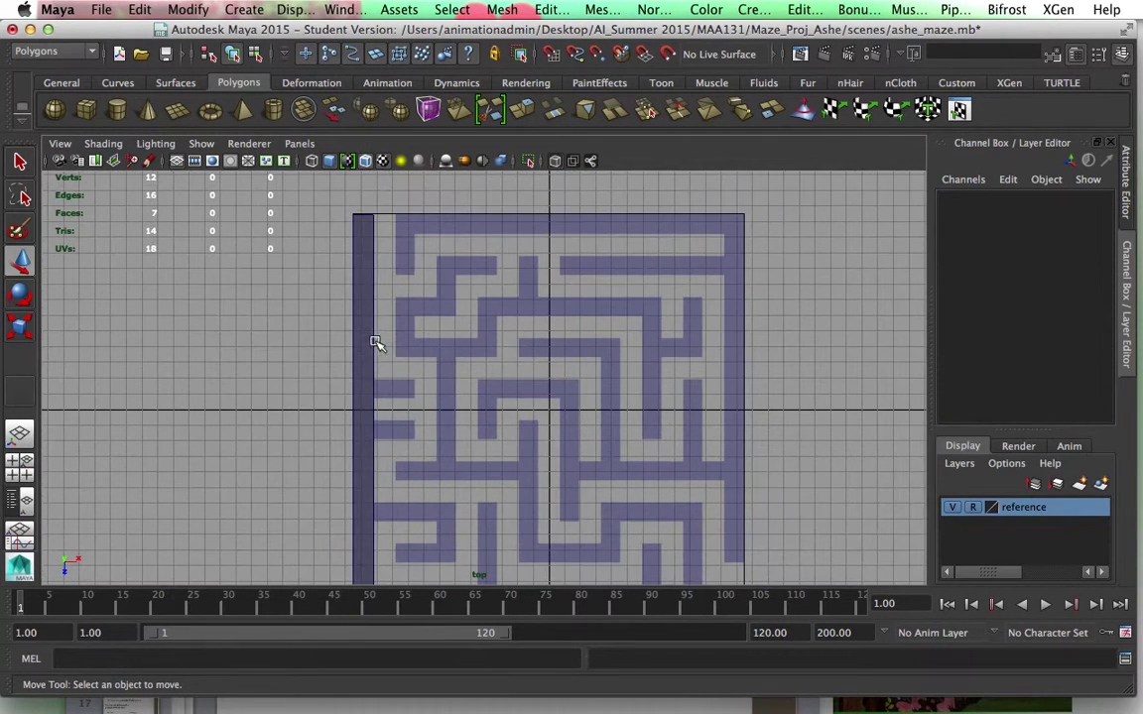
# Insert four edge loops across the long outer wall, at both edges of each of the two short stub walls near its middle.
pyautogui.click(356, 339)
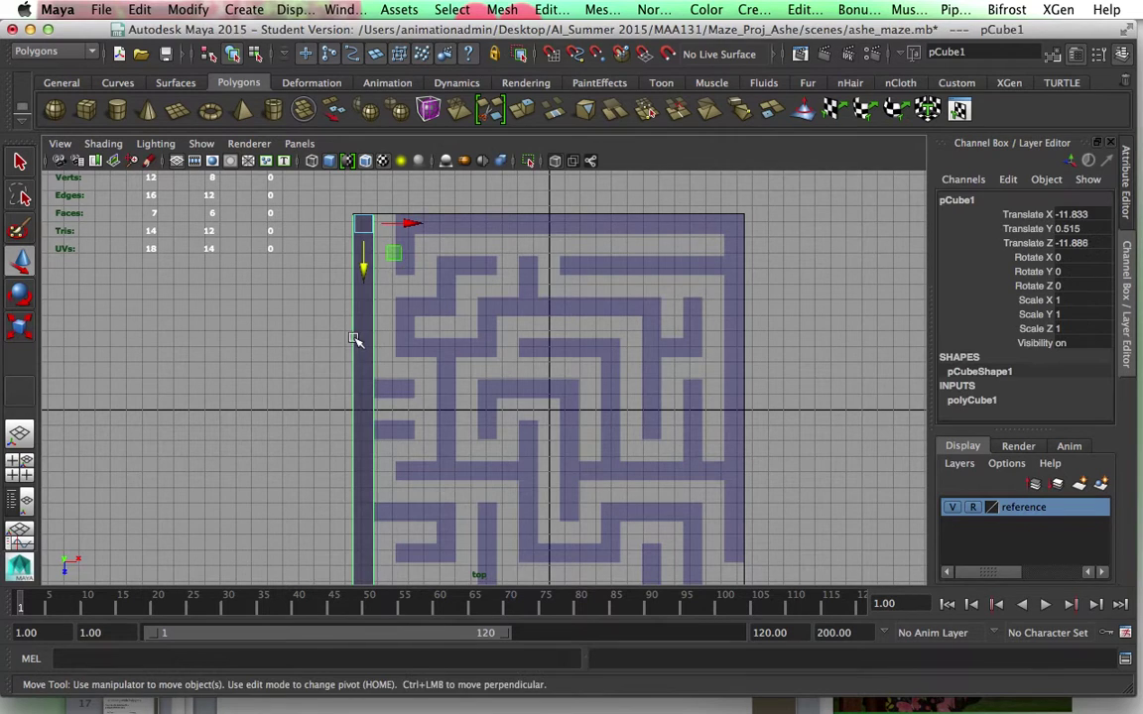
pyautogui.click(322, 298)
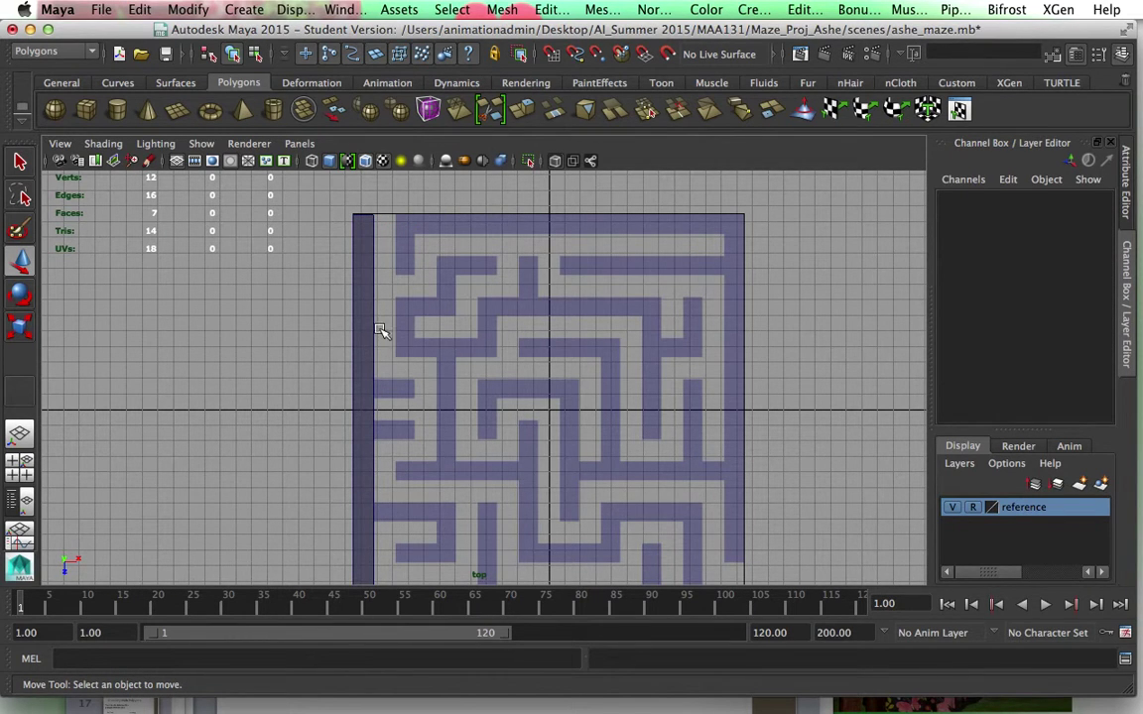
pyautogui.click(358, 335)
pyautogui.keyDown('alt'); pyautogui.moveTo(477, 434); pyautogui.dragTo(490, 399, button='middle'); pyautogui.keyUp('alt')
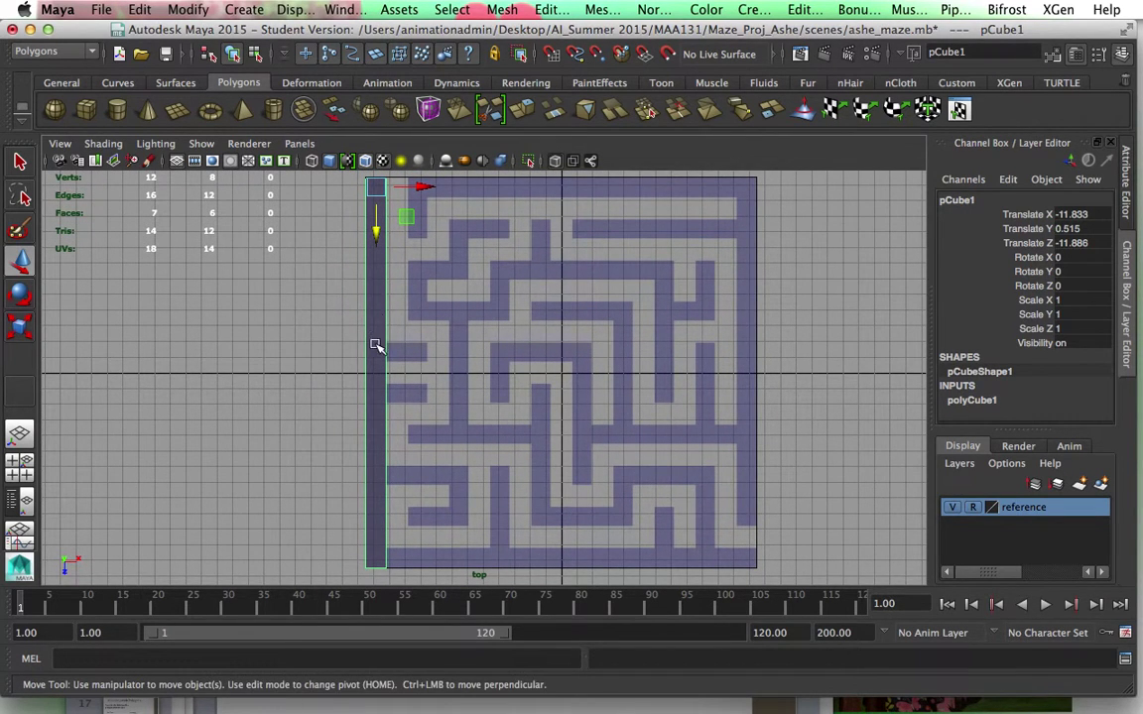
pyautogui.click(503, 10)
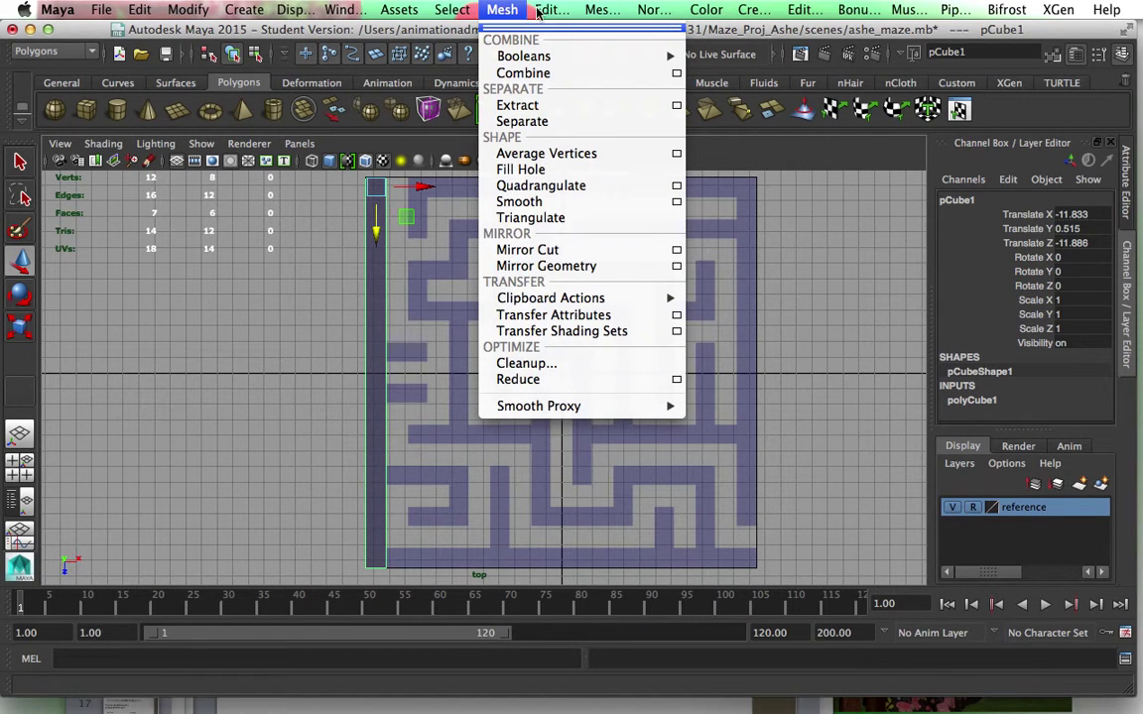
pyautogui.moveTo(537, 12)
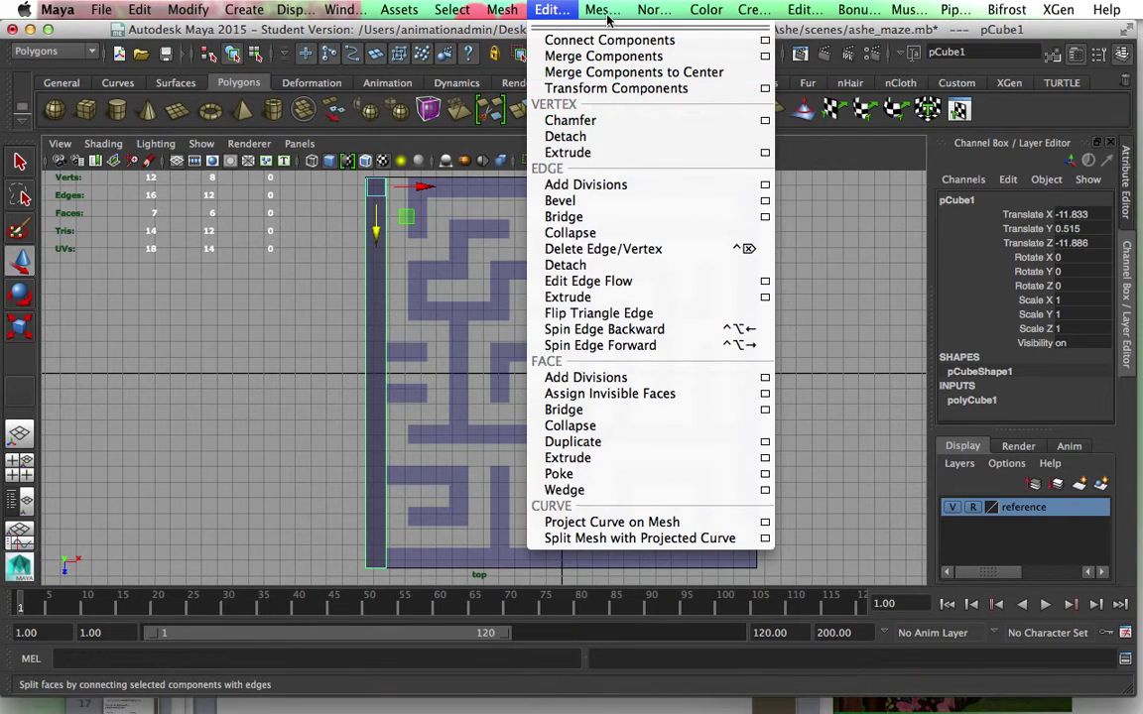
pyautogui.moveTo(600, 8)
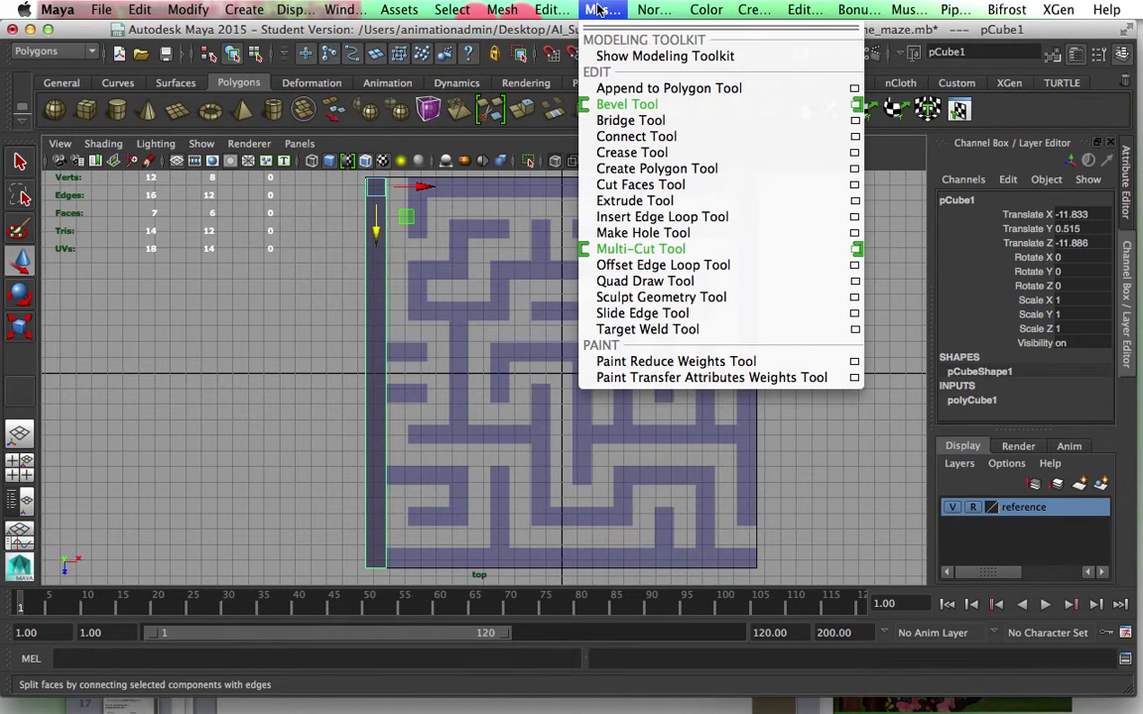
pyautogui.click(671, 218)
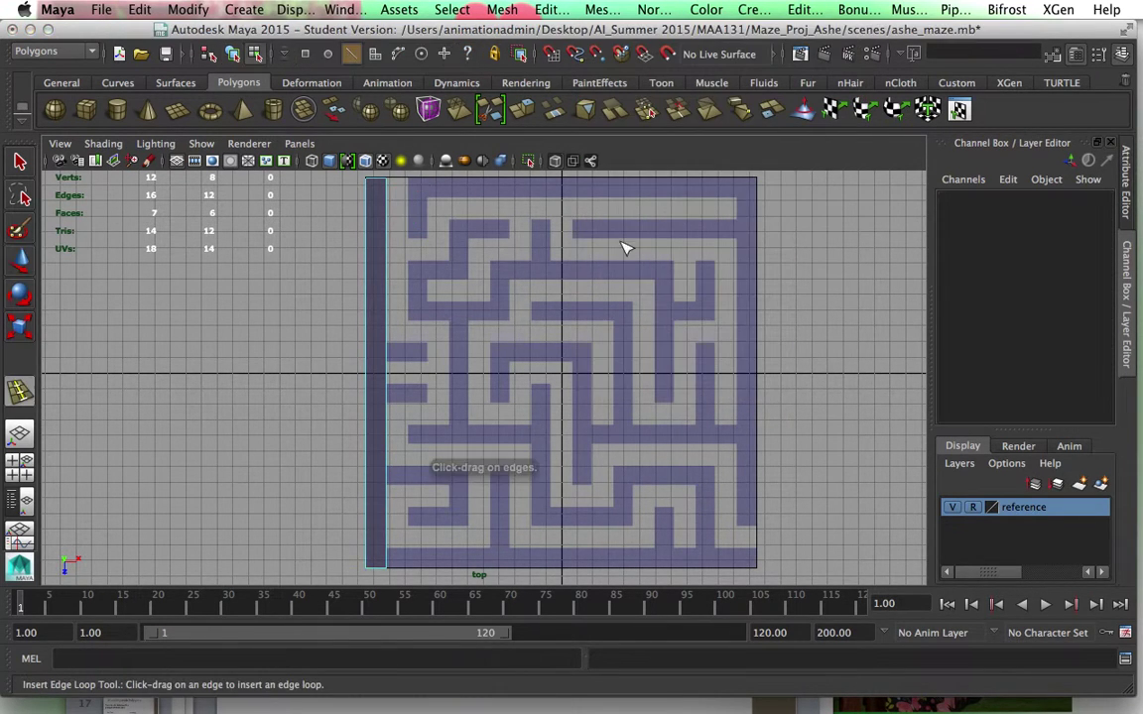
pyautogui.click(388, 345)
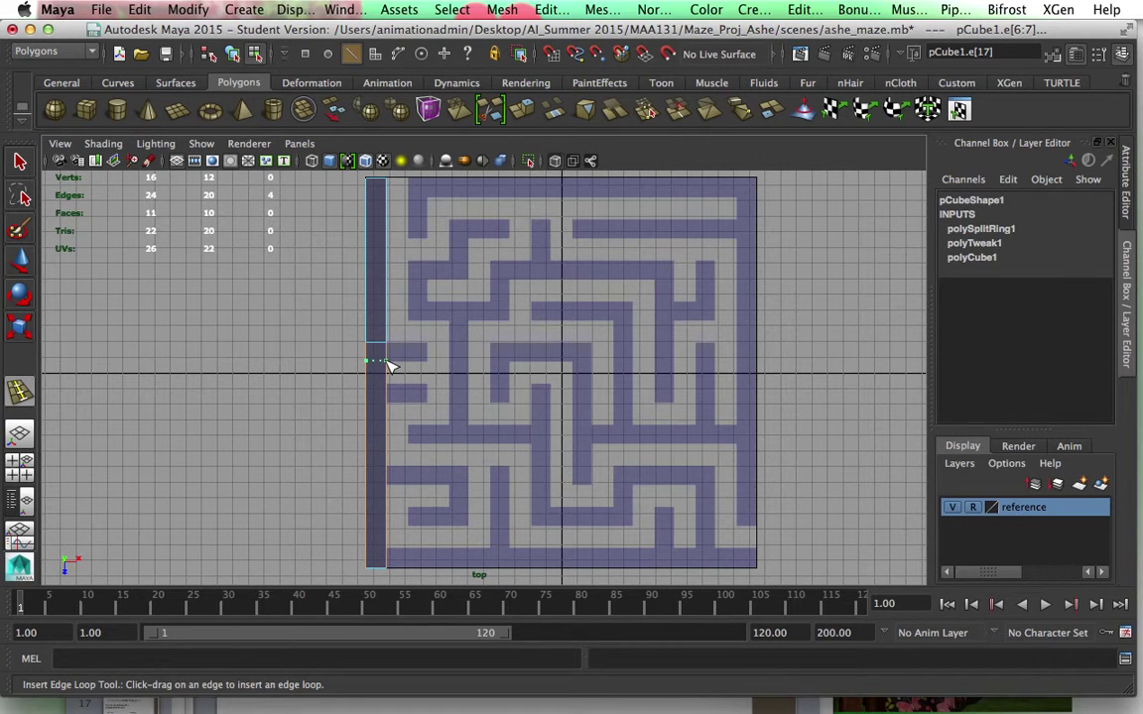
pyautogui.click(388, 362)
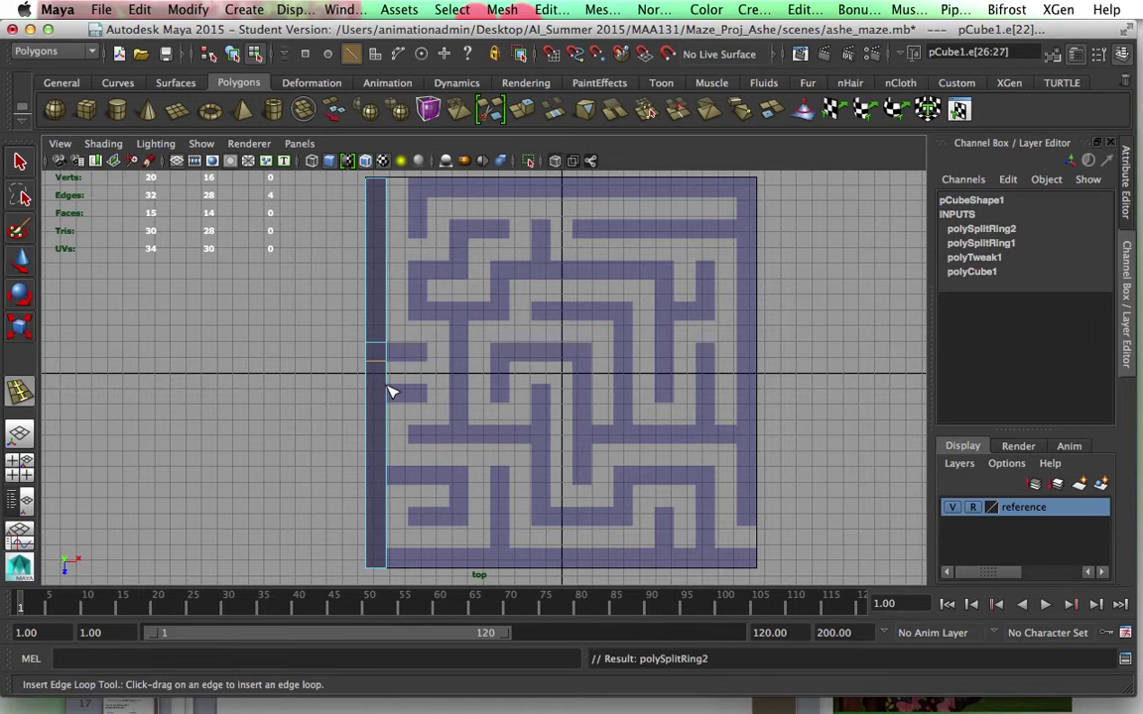
pyautogui.click(389, 387)
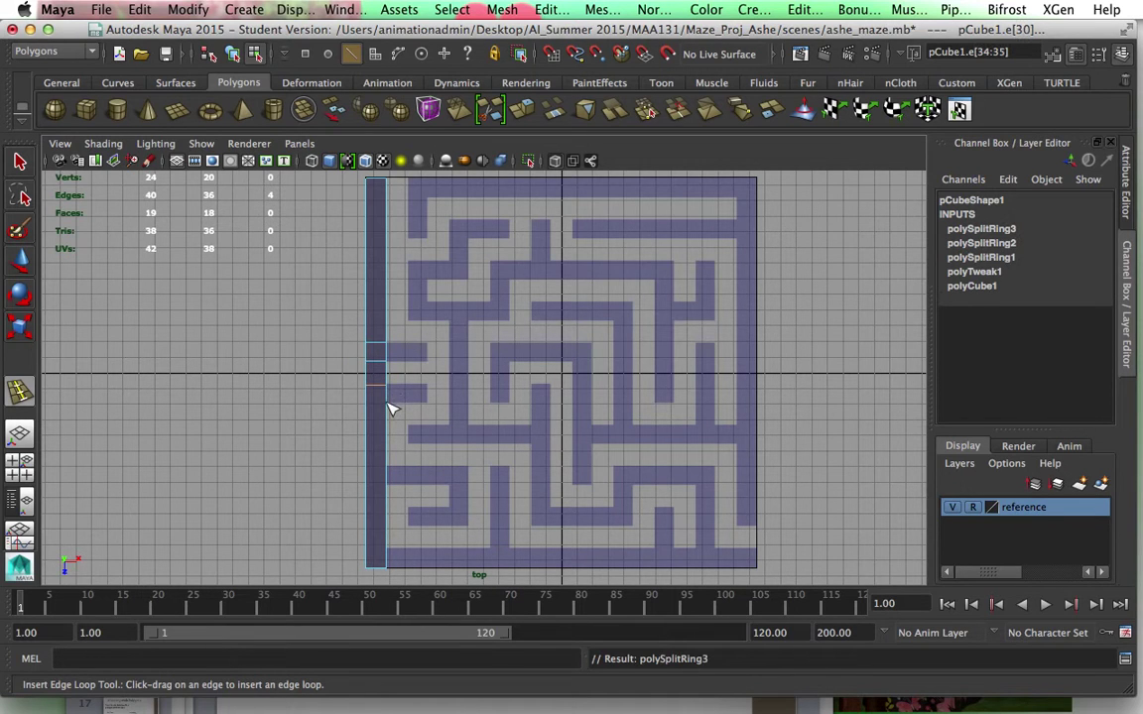
pyautogui.click(390, 404)
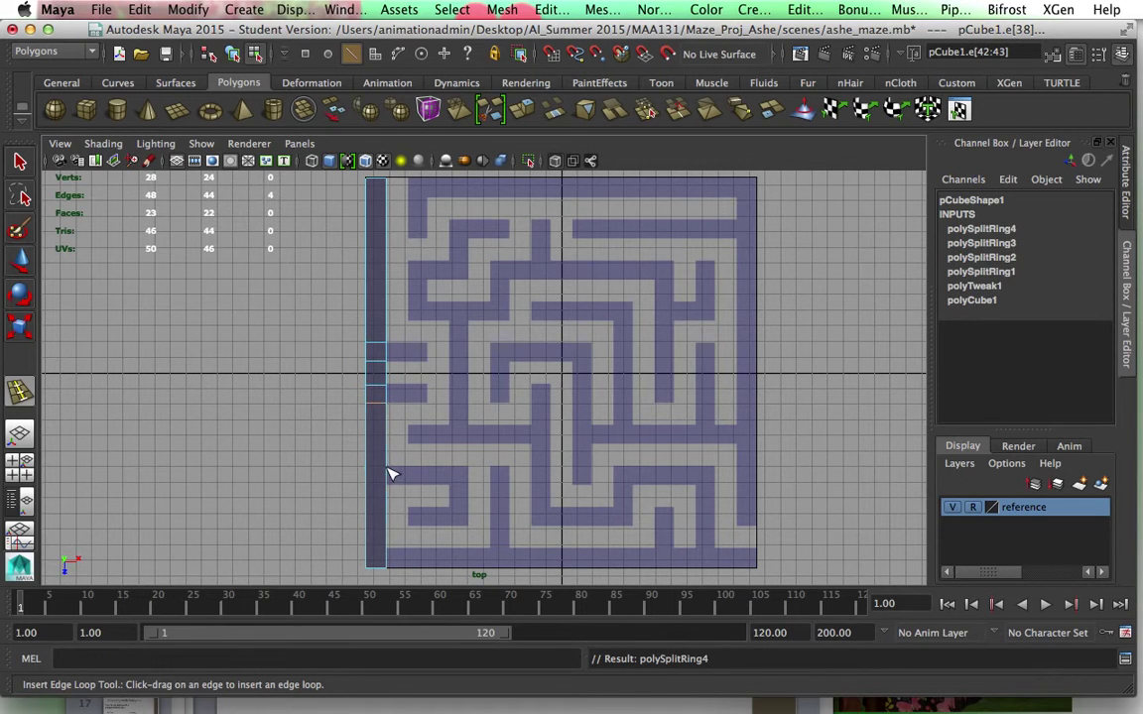
# Insert three more edge loops across the long wall: at both edges of the longer branch and at the inner edge of the positive Z outer wall.
pyautogui.click(389, 471)
pyautogui.click(389, 484)
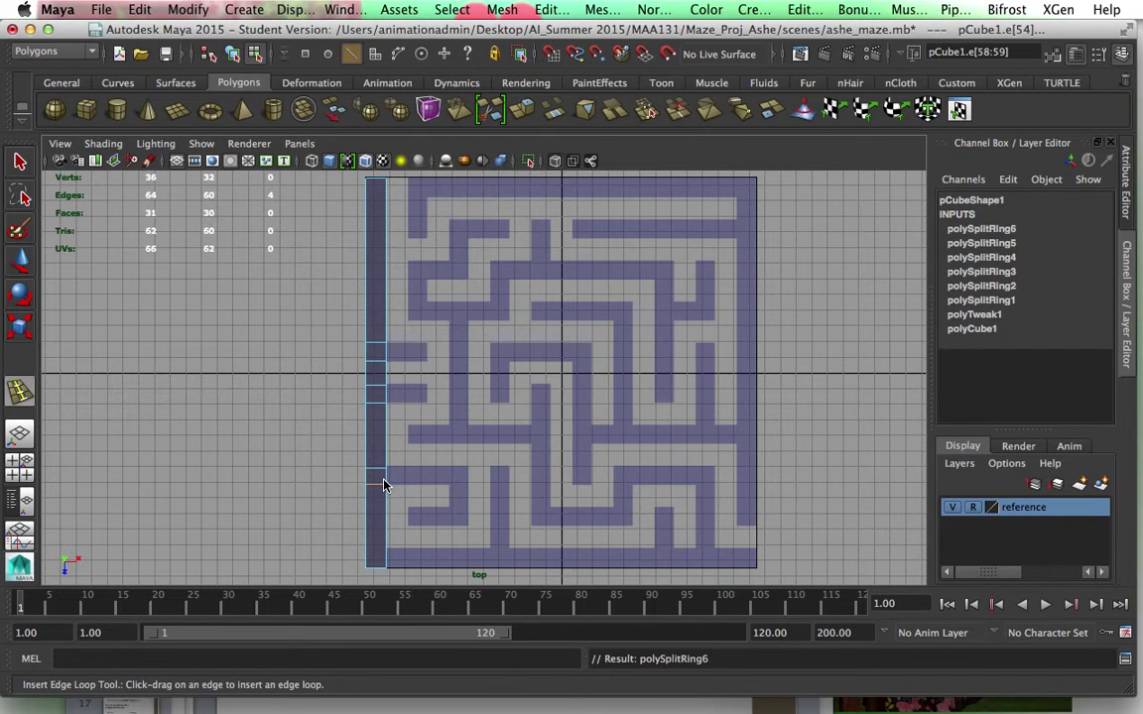
pyautogui.click(392, 555)
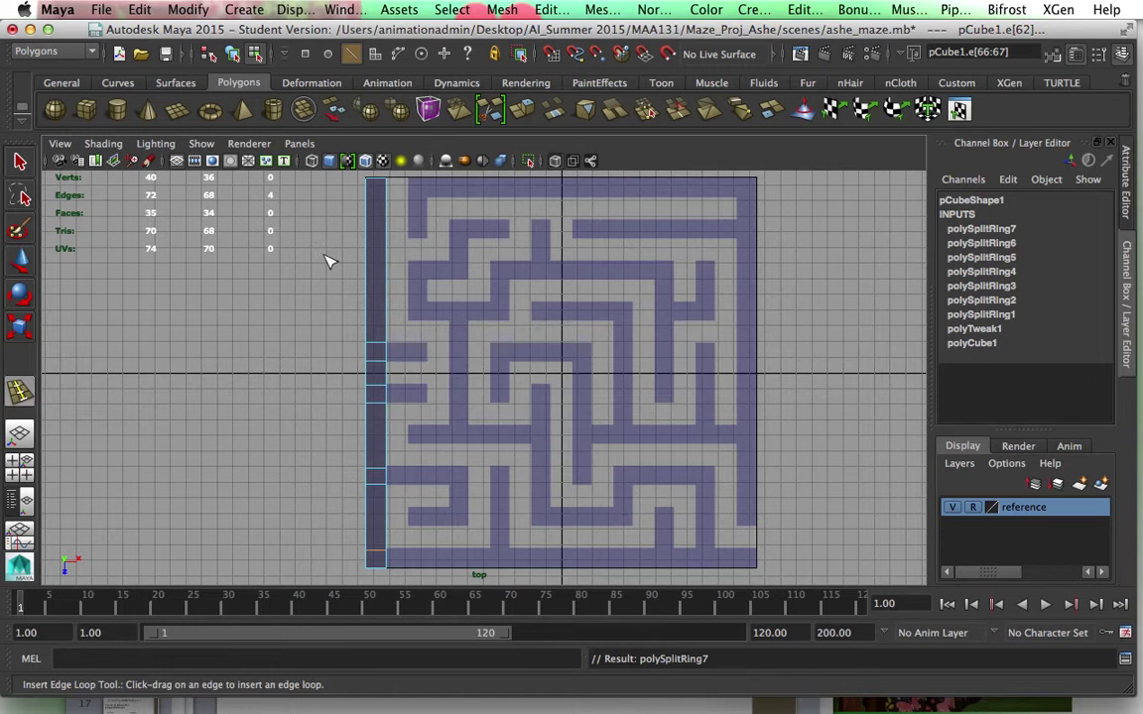
pyautogui.press('q')
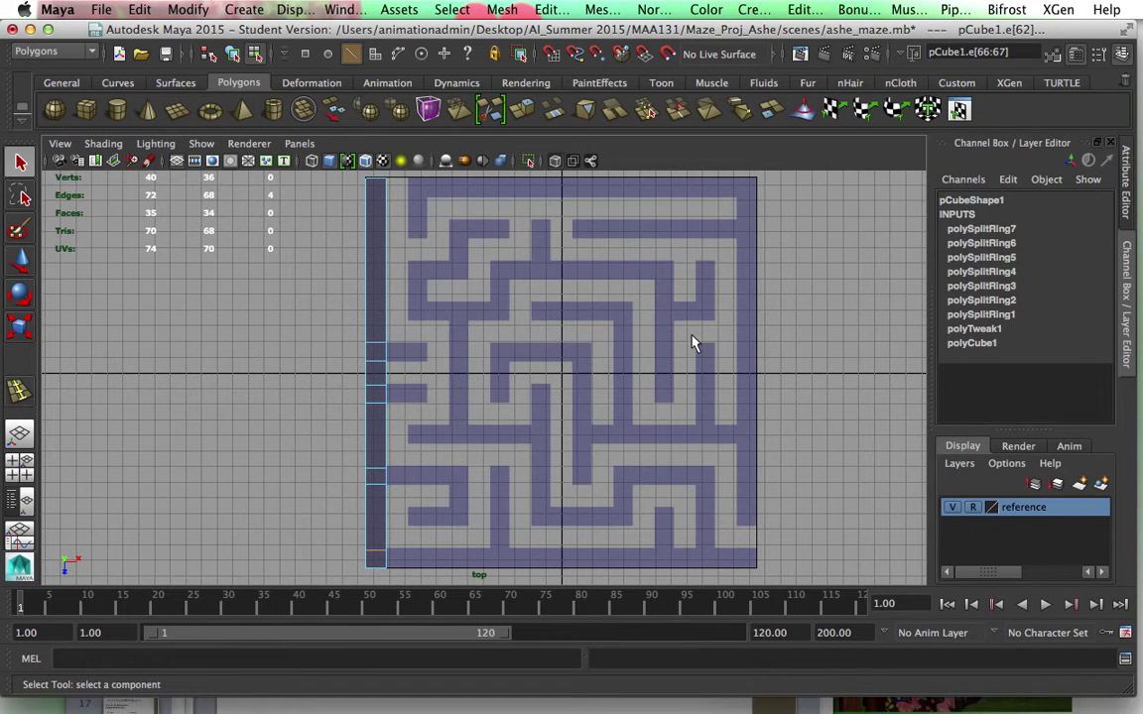
# In the perspective view, extrude the long wall's inner face at the first short stub outward along X to the stub's end, about X -8.587.
pyautogui.press('space')
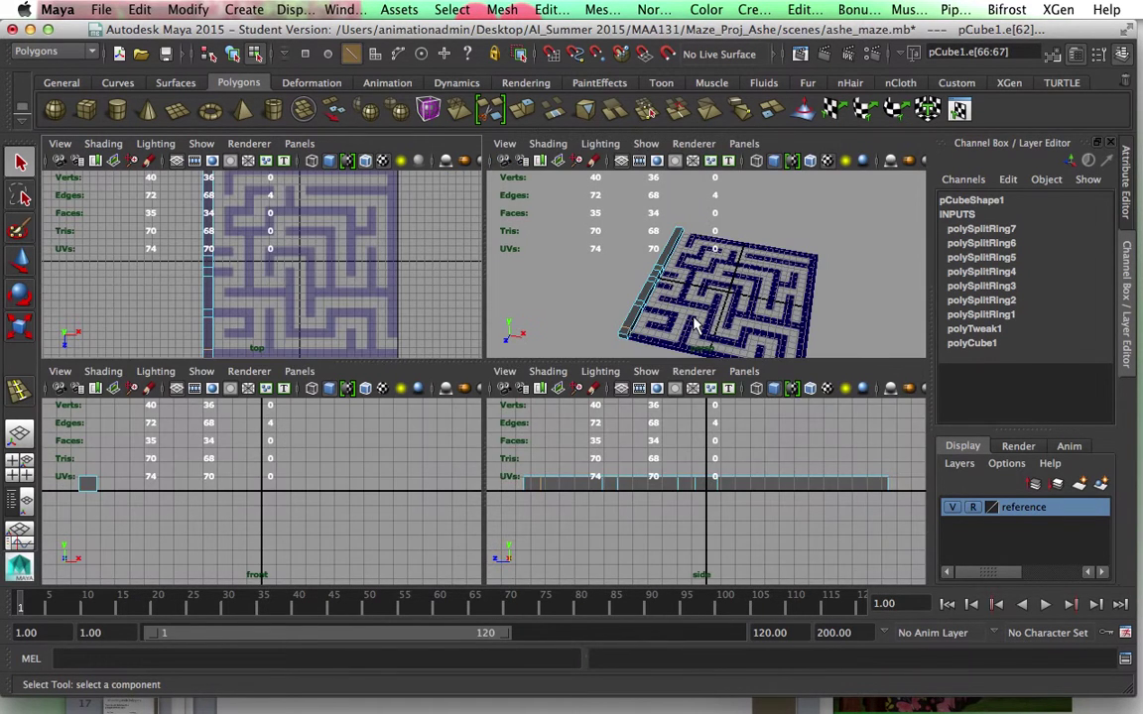
pyautogui.press('space')
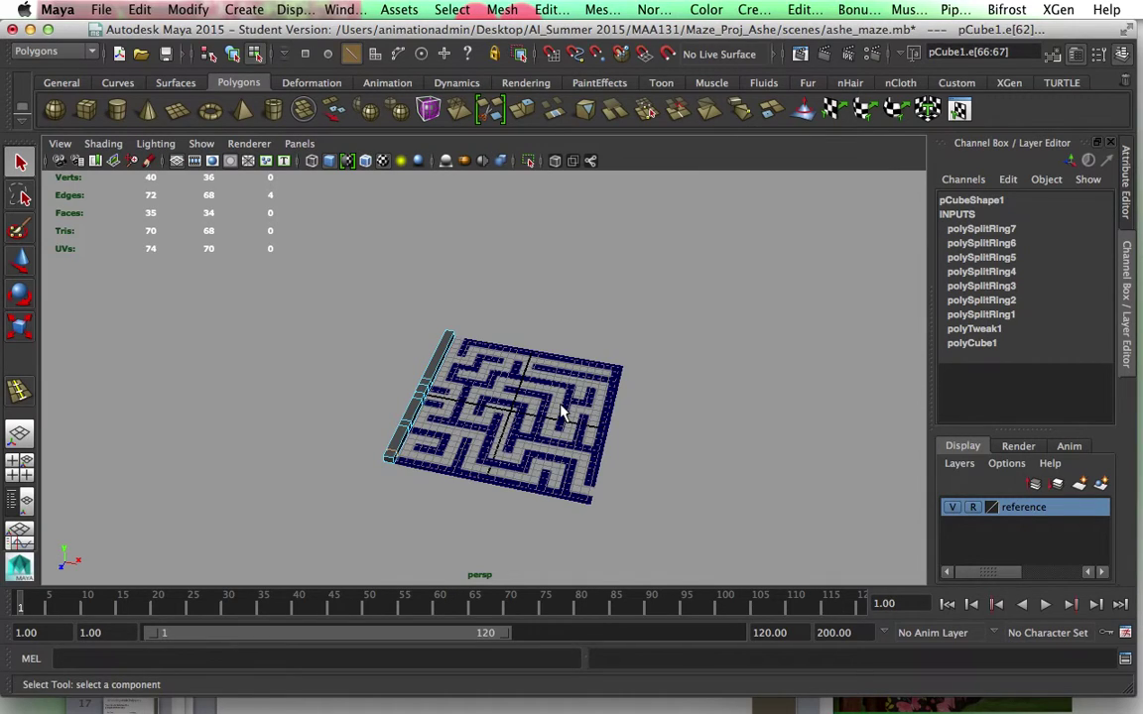
pyautogui.scroll(8, 561, 412)
pyautogui.keyDown('alt'); pyautogui.moveTo(524, 329); pyautogui.dragTo(413, 316); pyautogui.keyUp('alt')
pyautogui.rightClick(359, 289)
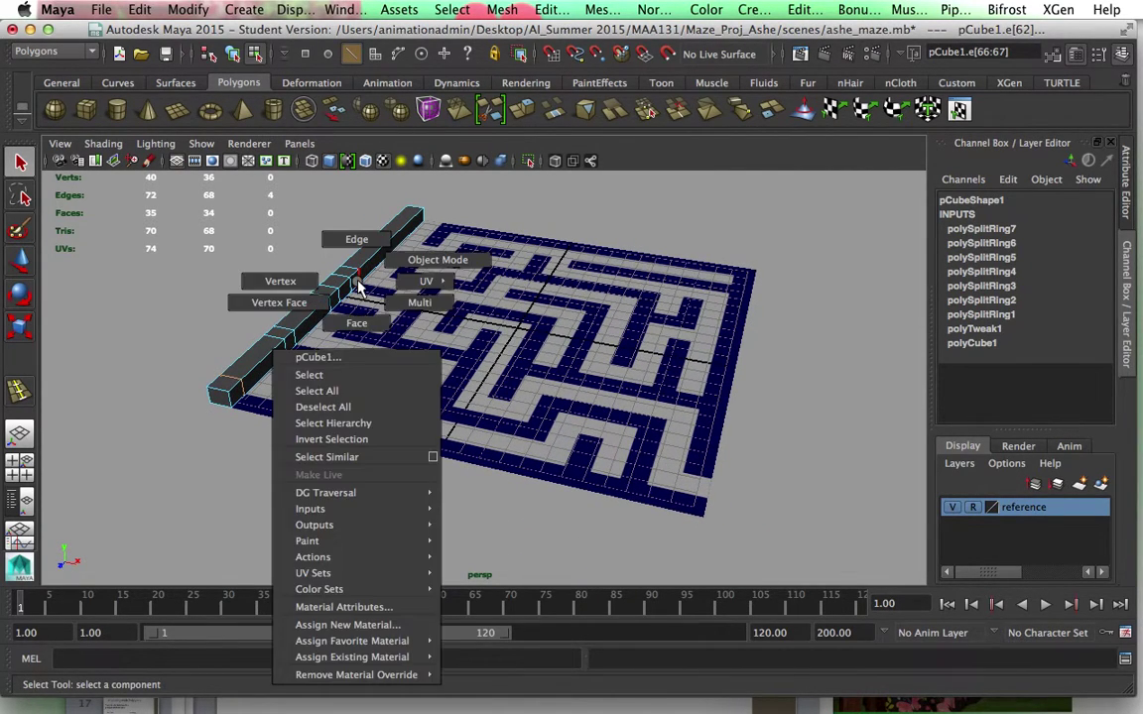
pyautogui.click(357, 320)
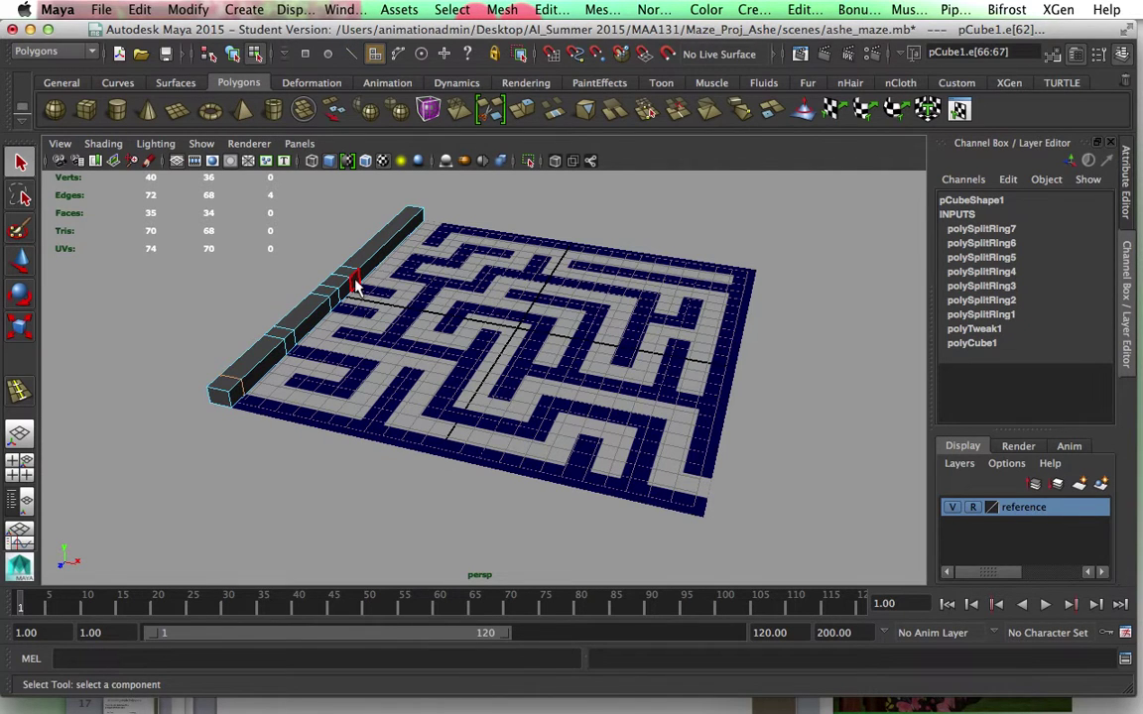
pyautogui.click(360, 288)
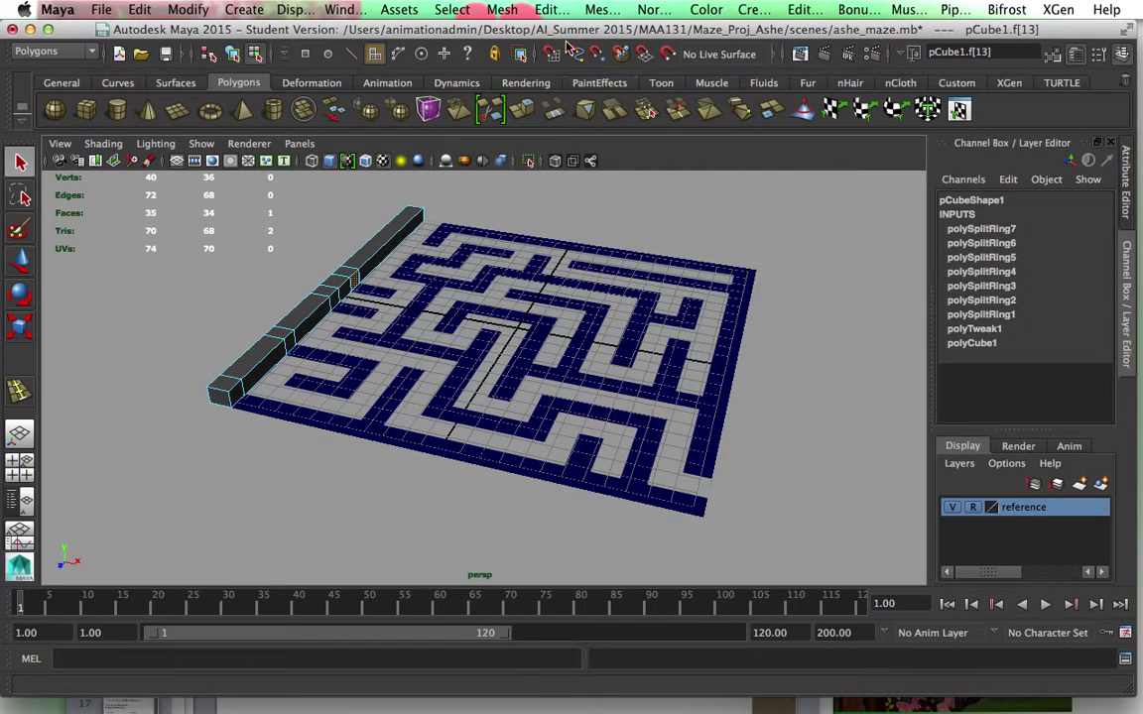
pyautogui.click(548, 10)
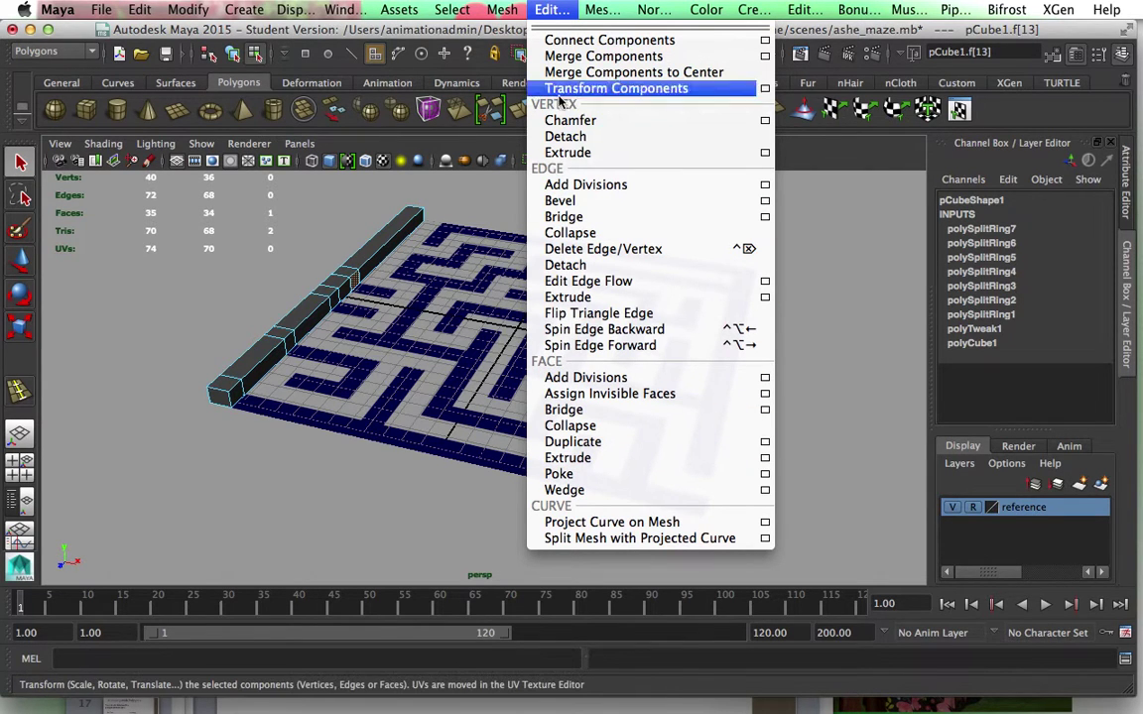
pyautogui.click(438, 175)
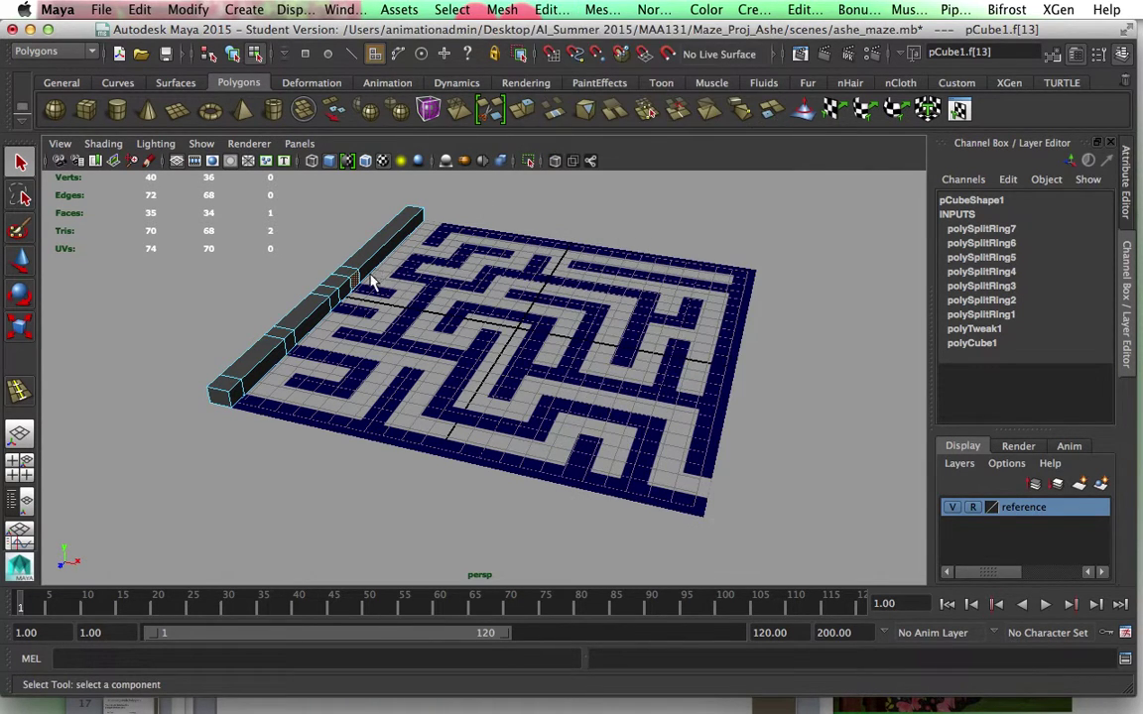
pyautogui.click(526, 111)
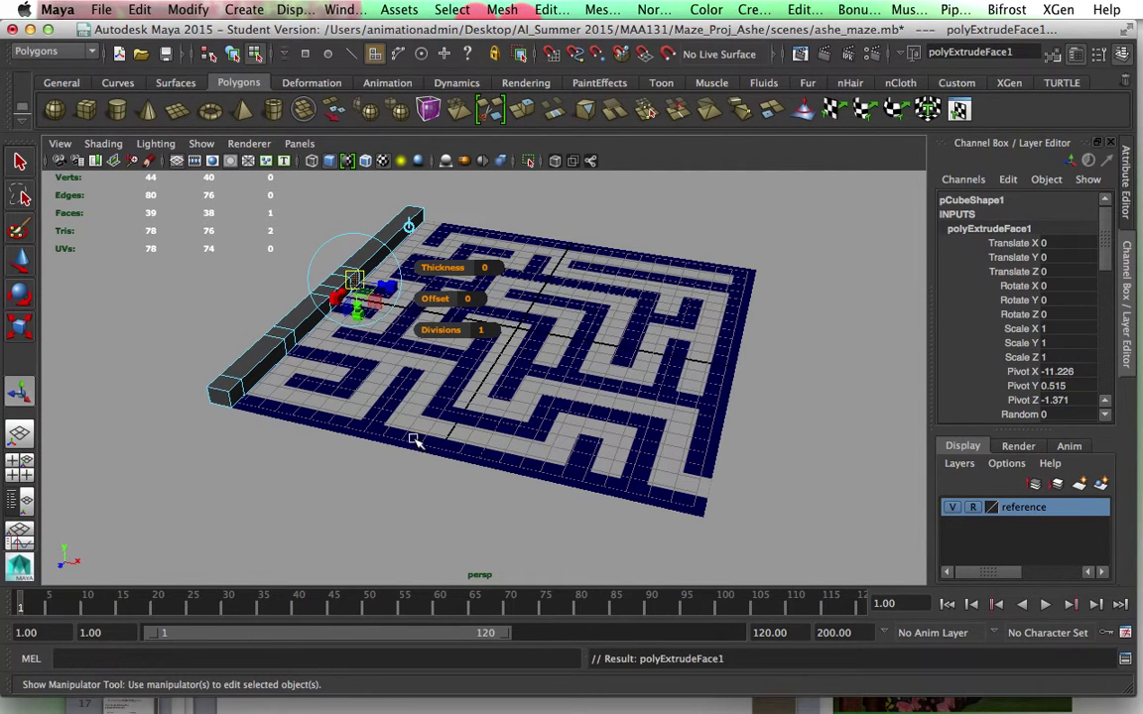
pyautogui.scroll(4, 414, 441)
pyautogui.keyDown('alt'); pyautogui.moveTo(380, 415); pyautogui.dragTo(414, 479); pyautogui.keyUp('alt')
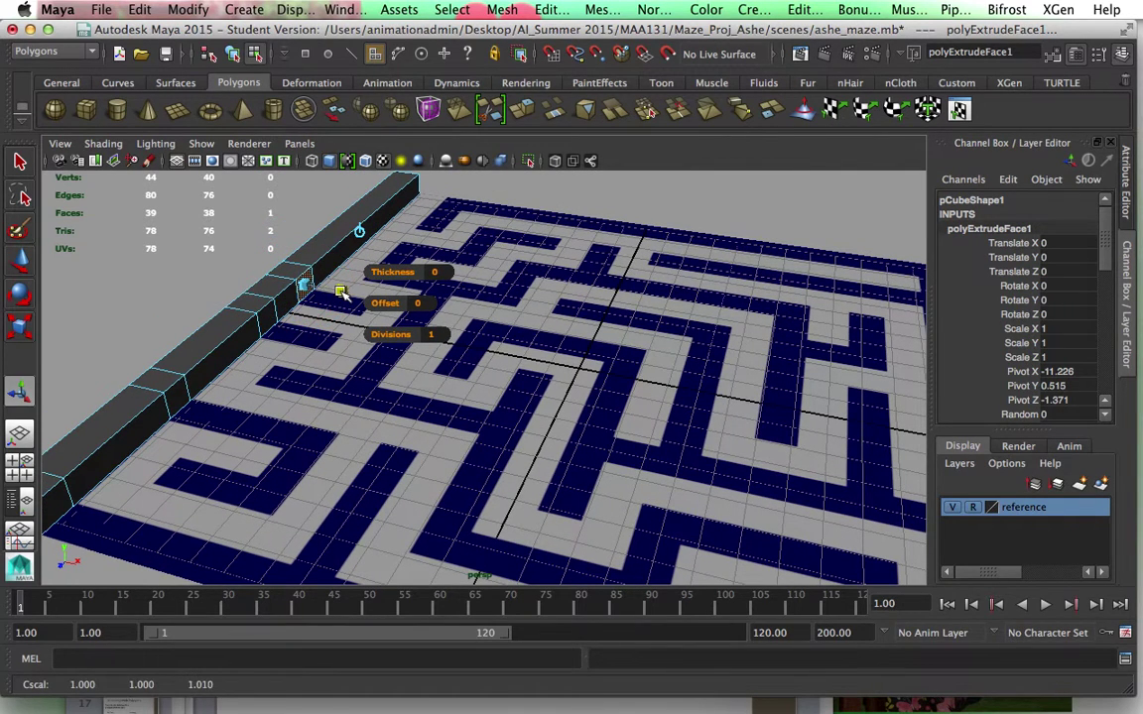
pyautogui.moveTo(336, 288); pyautogui.dragTo(394, 324)
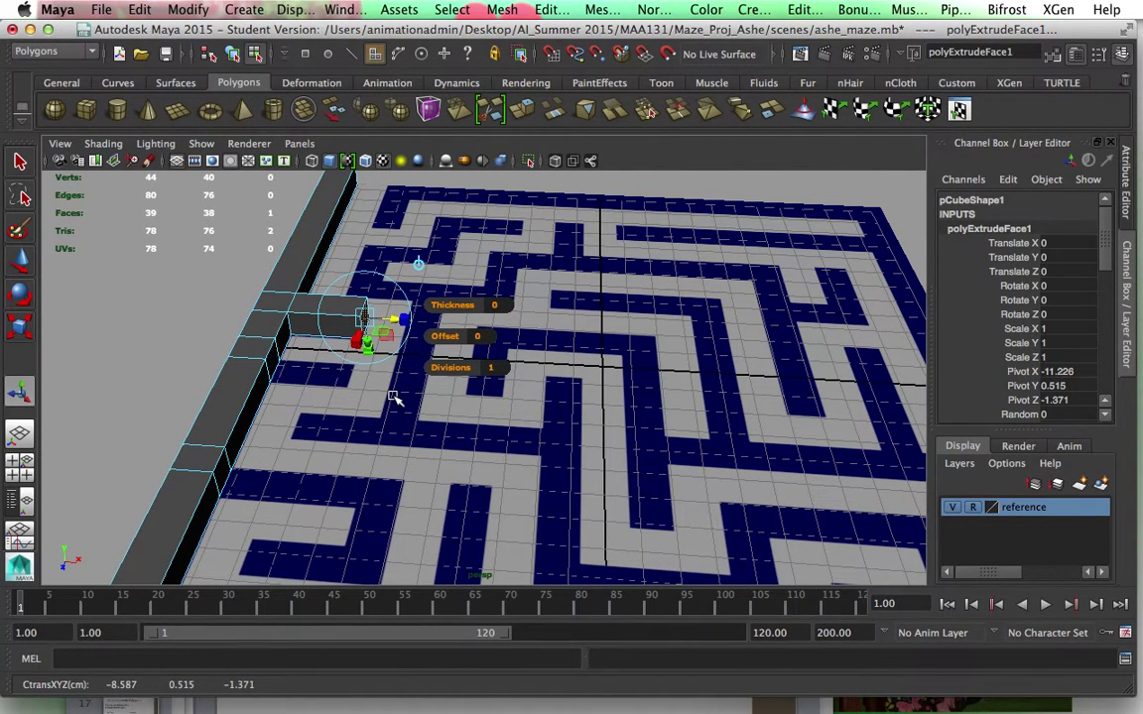
pyautogui.press('q')
# Extrude the inner face at the second short stub along X to the end of that stub on the maze image.
pyautogui.click(274, 360)
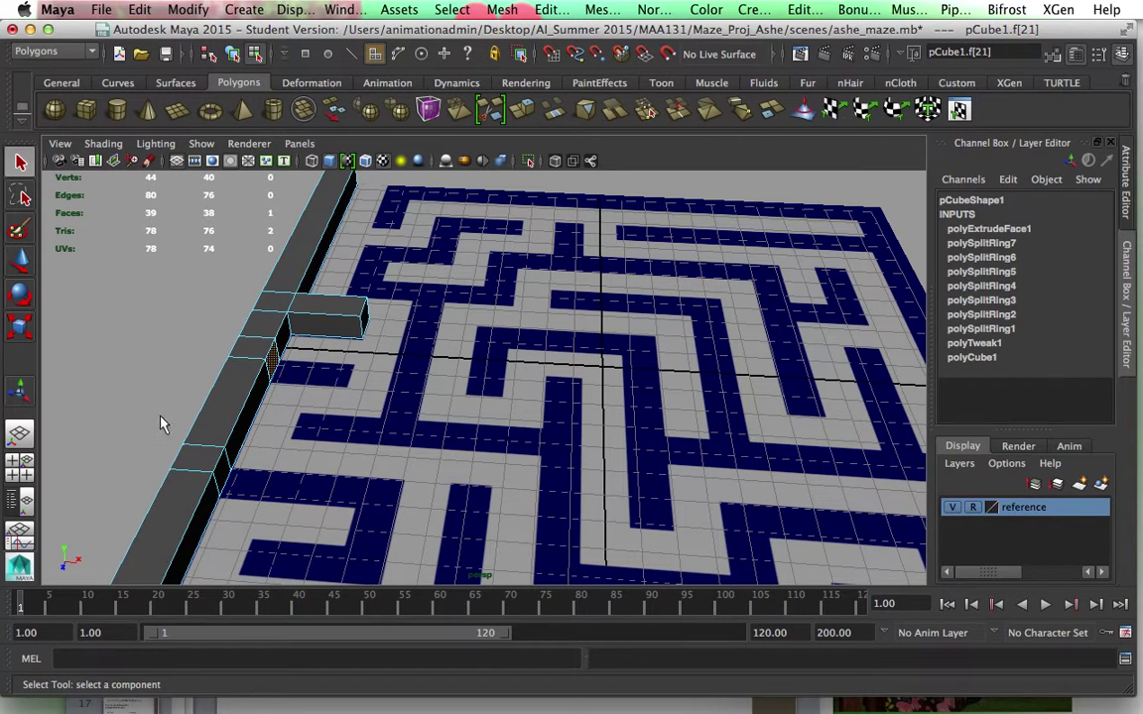
pyautogui.hotkey('ctrl', 'e')
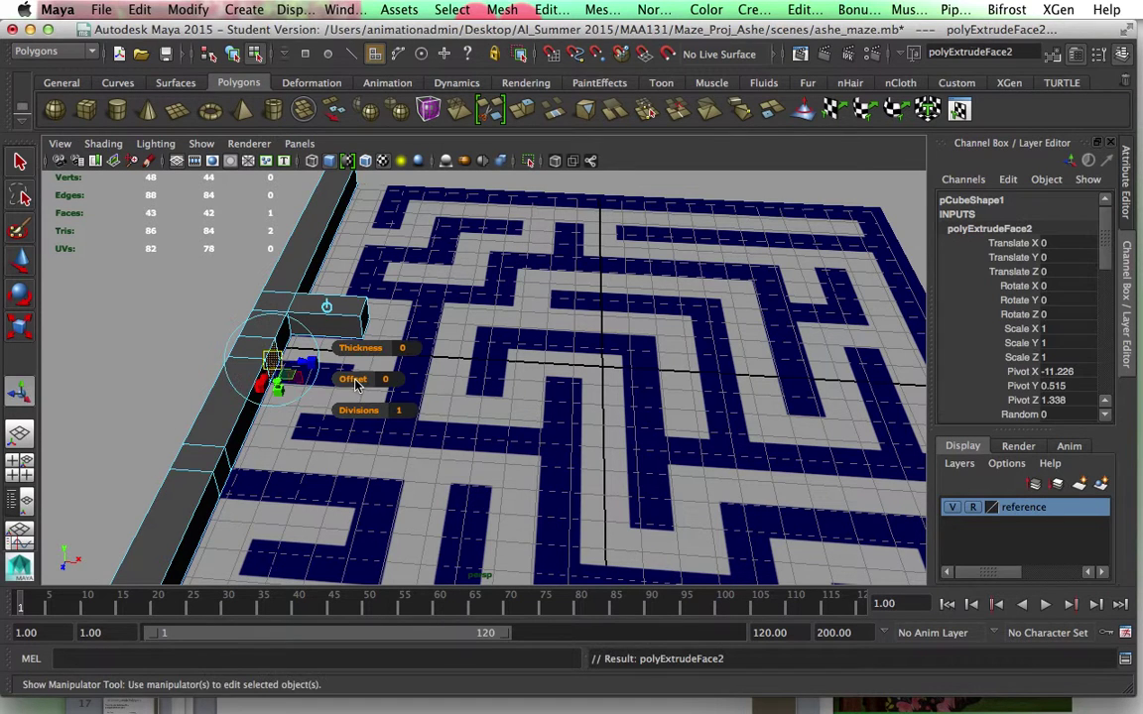
pyautogui.scroll(3, 349, 401)
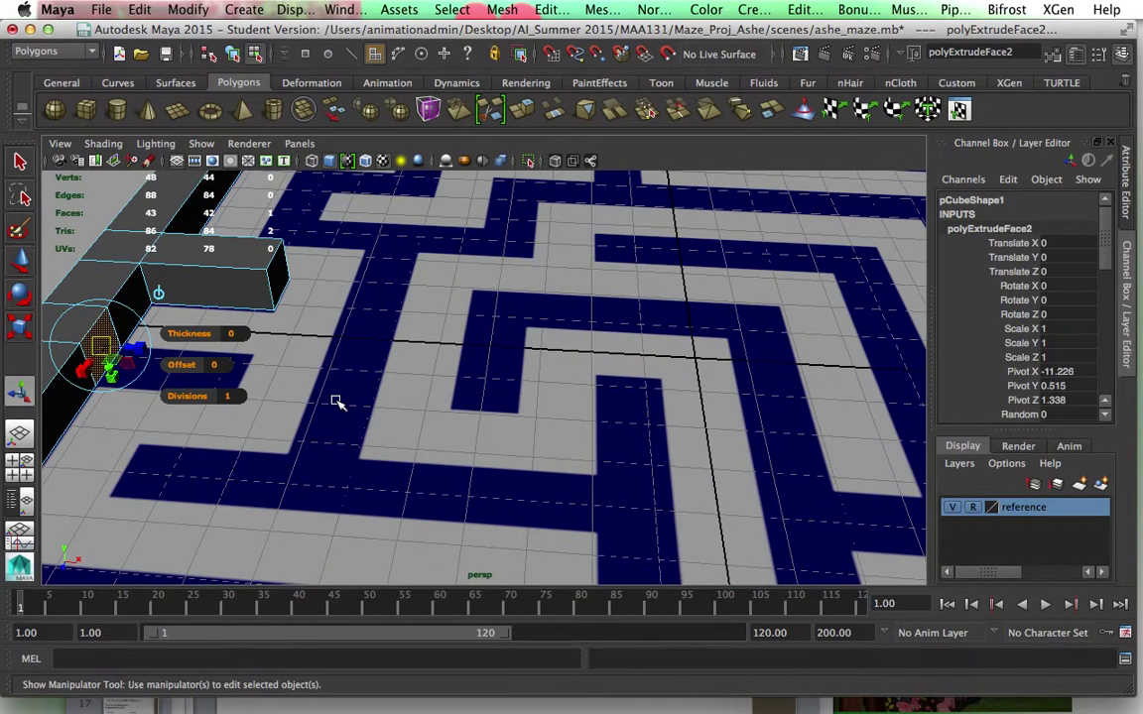
pyautogui.keyDown('alt'); pyautogui.moveTo(340, 390); pyautogui.dragTo(359, 352); pyautogui.keyUp('alt')
pyautogui.scroll(-3, 340, 422)
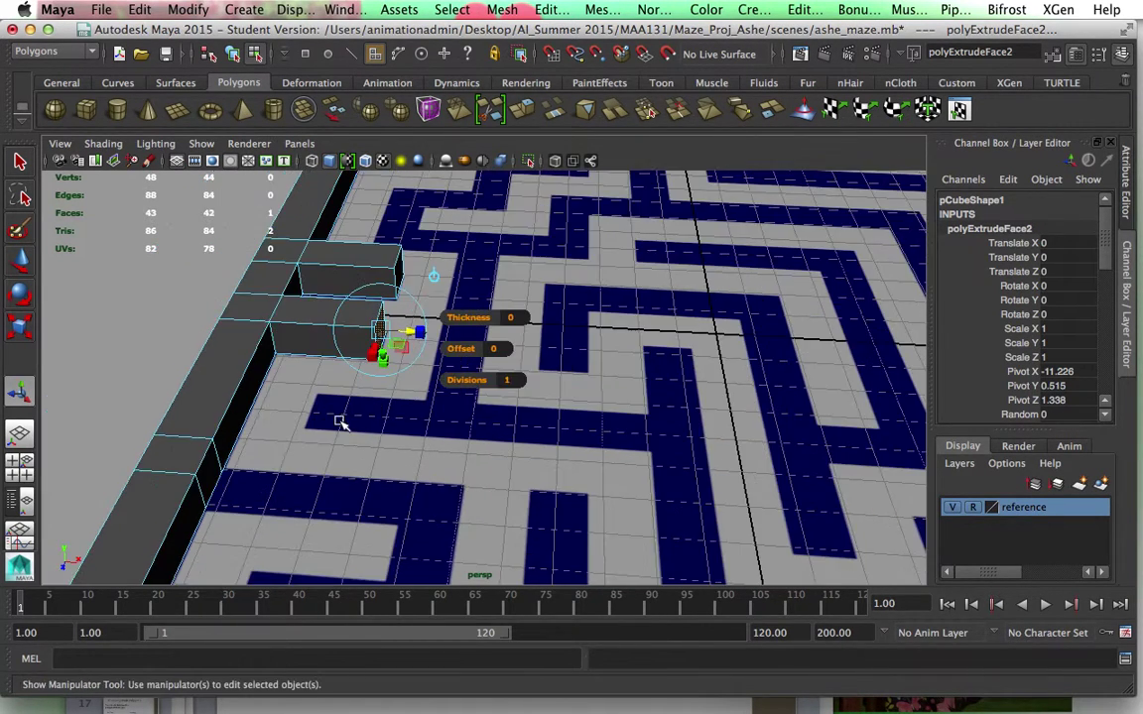
# Extrude the inner face at the longer branch along X to the point where that wall turns on the maze image.
pyautogui.scroll(3, 333, 431)
pyautogui.keyDown('alt'); pyautogui.moveTo(334, 429); pyautogui.dragTo(237, 331, button='middle'); pyautogui.keyUp('alt')
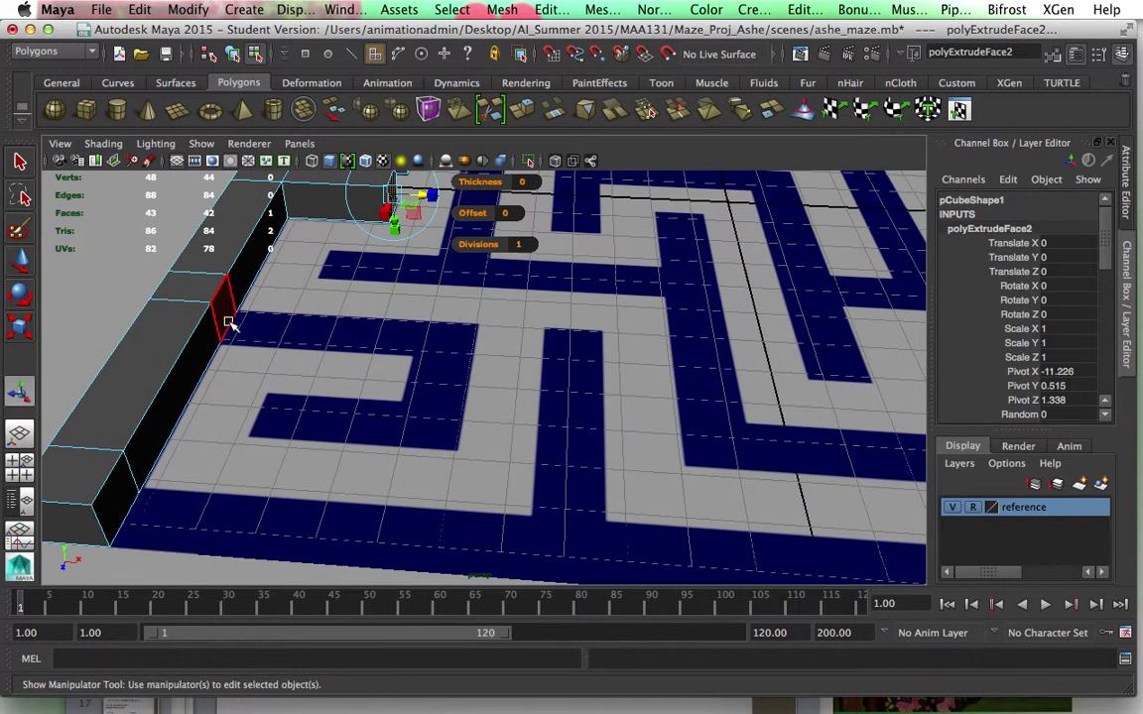
pyautogui.click(227, 322)
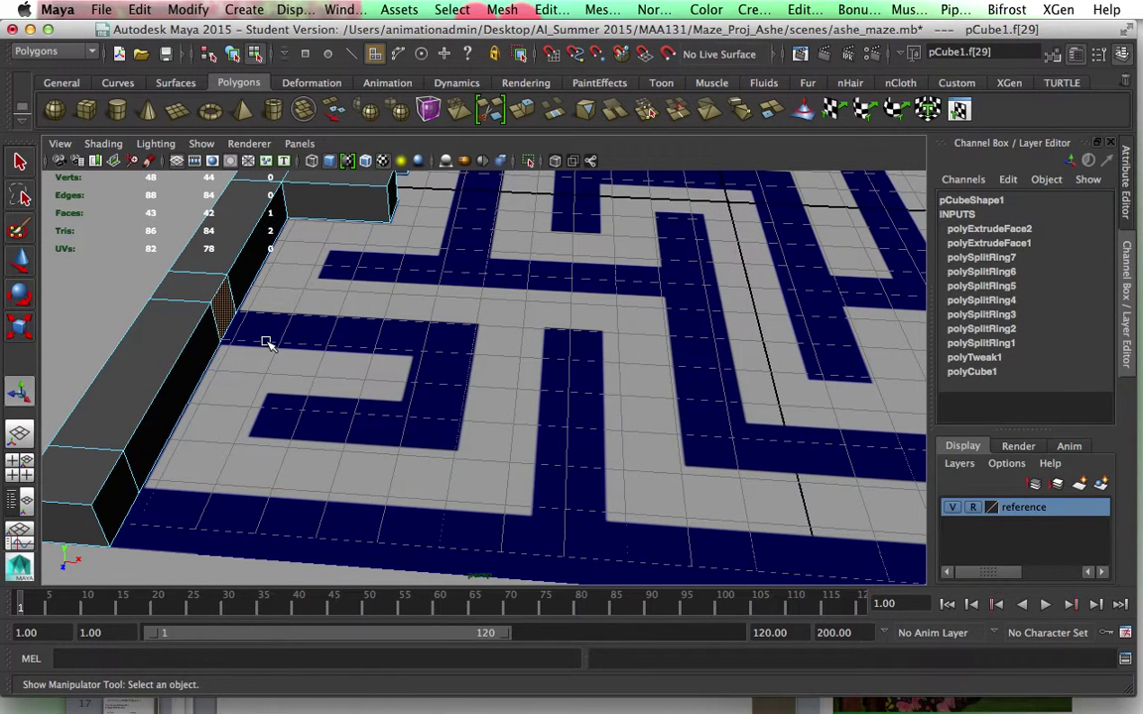
pyautogui.hotkey('ctrl', 'e')
pyautogui.moveTo(255, 311); pyautogui.dragTo(507, 326)
# Extrude the inner face at the positive Z corner along the outer wall in the top view, to about X 11.819.
pyautogui.click(129, 512)
pyautogui.keyDown('alt'); pyautogui.moveTo(220, 521); pyautogui.dragTo(217, 401, button='middle'); pyautogui.keyUp('alt')
pyautogui.hotkey('ctrl', 'e')
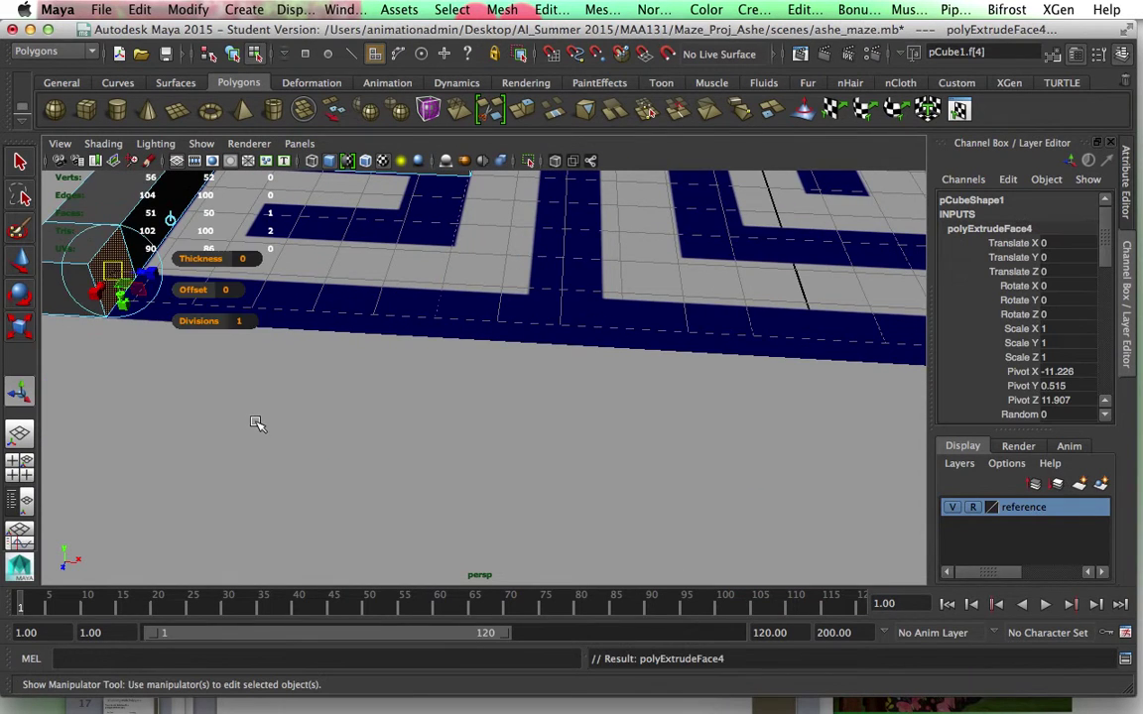
pyautogui.scroll(-5, 255, 420)
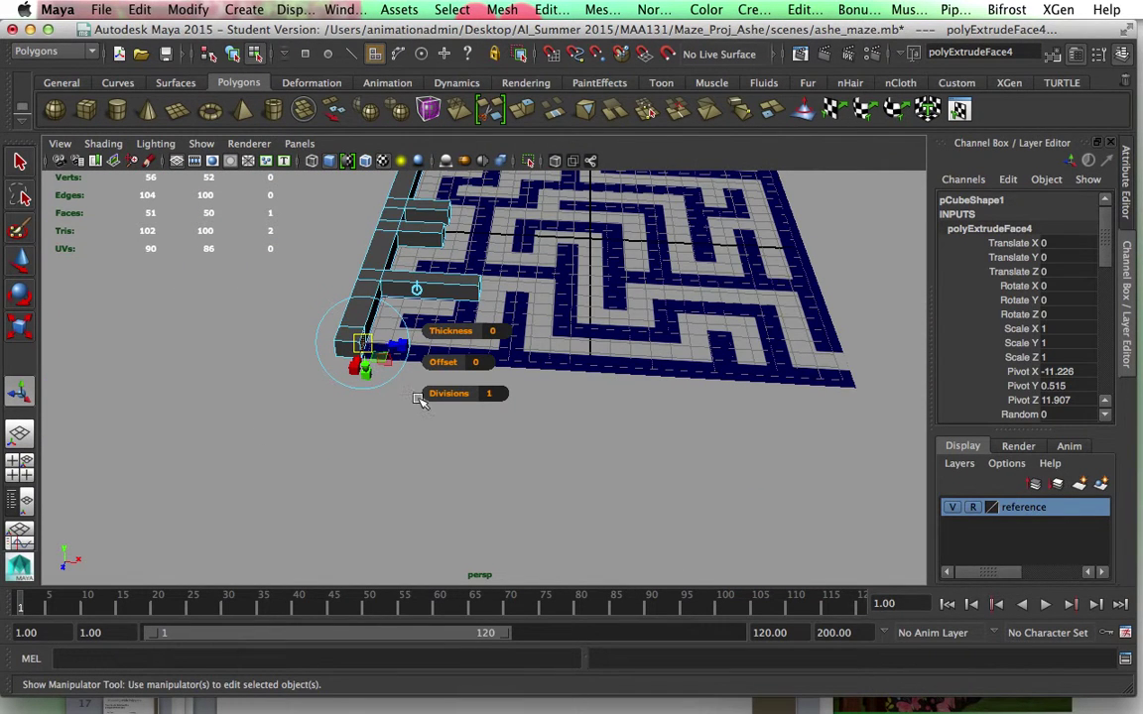
pyautogui.press('space')
pyautogui.press('space')
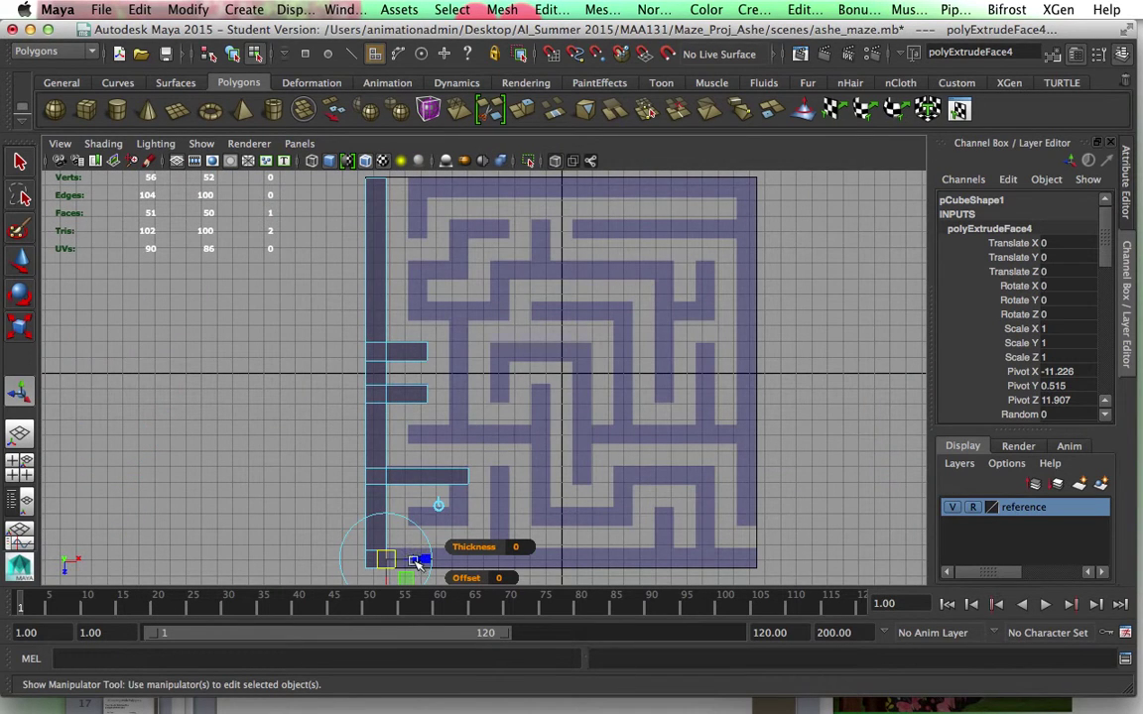
pyautogui.moveTo(422, 559); pyautogui.dragTo(779, 580)
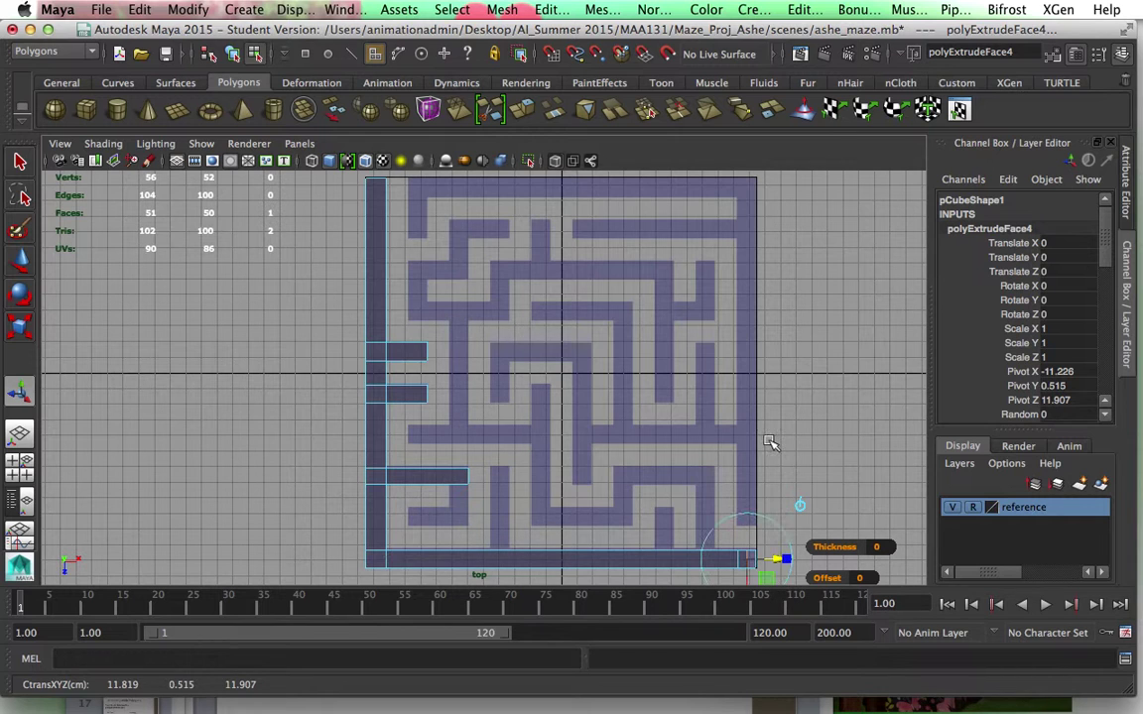
pyautogui.press('q')
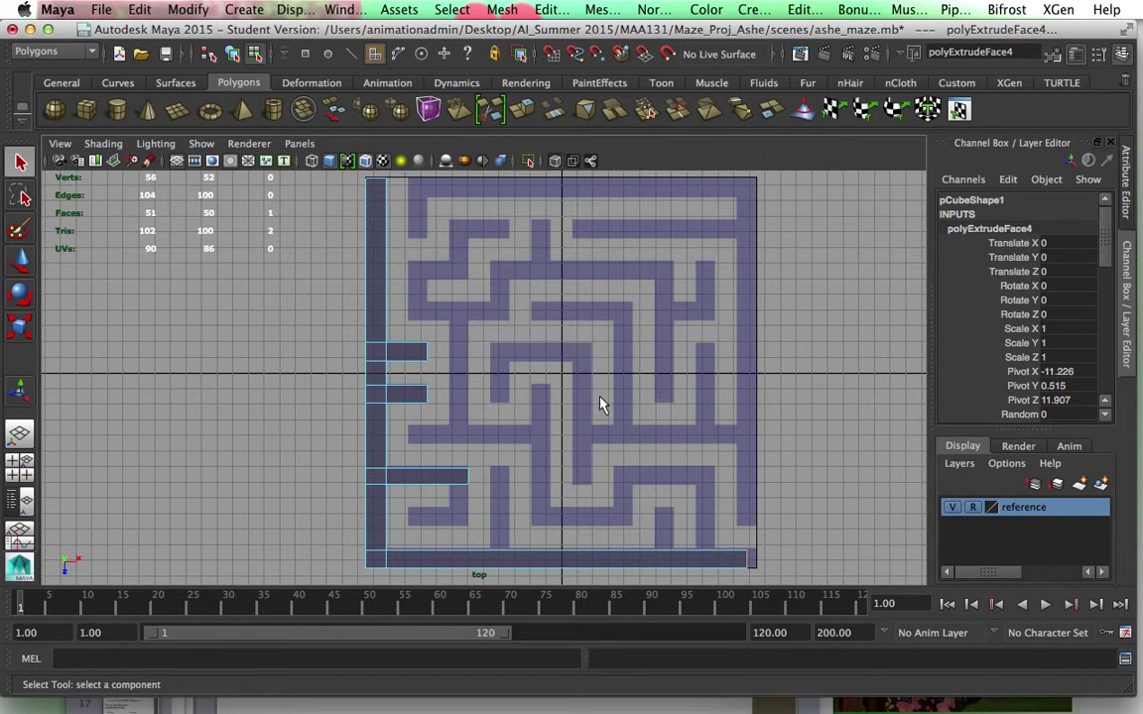
# Review the extruded walls in the perspective view, return to object mode and select the wall mesh.
pyautogui.press('space')
pyautogui.press('space')
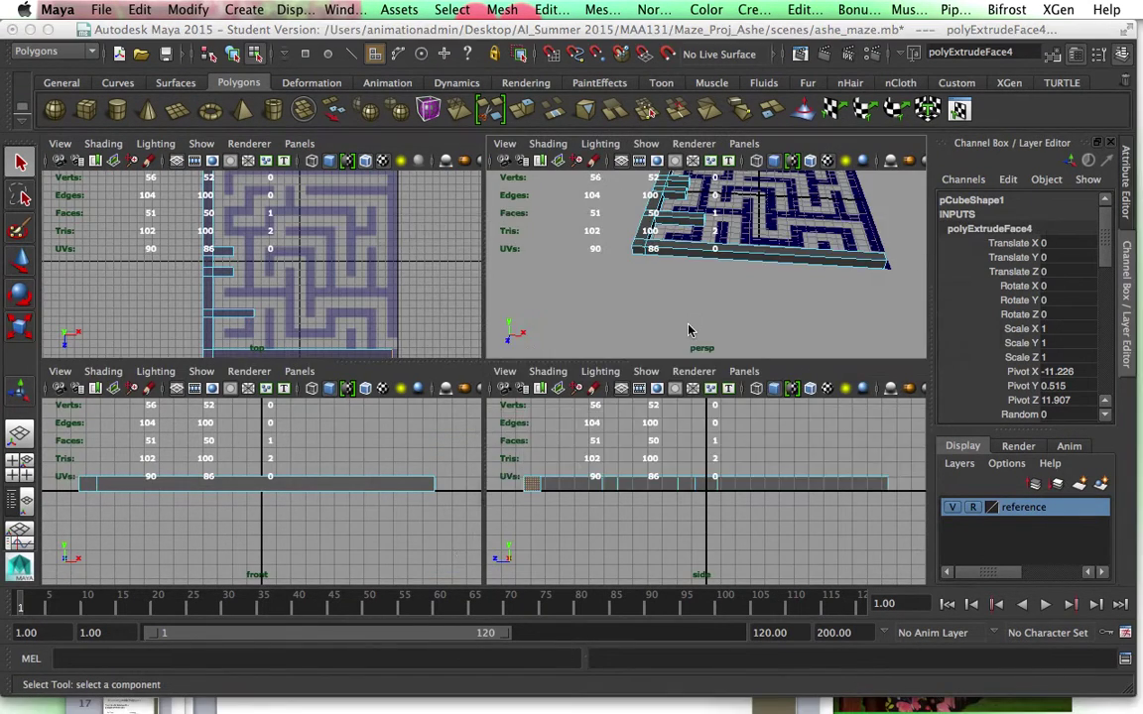
pyautogui.press('space')
pyautogui.keyDown('alt'); pyautogui.moveTo(608, 433); pyautogui.dragTo(571, 433); pyautogui.keyUp('alt')
pyautogui.keyDown('alt'); pyautogui.moveTo(571, 433); pyautogui.dragTo(562, 357, button='middle'); pyautogui.keyUp('alt')
pyautogui.keyDown('alt'); pyautogui.moveTo(562, 357); pyautogui.dragTo(564, 455); pyautogui.keyUp('alt')
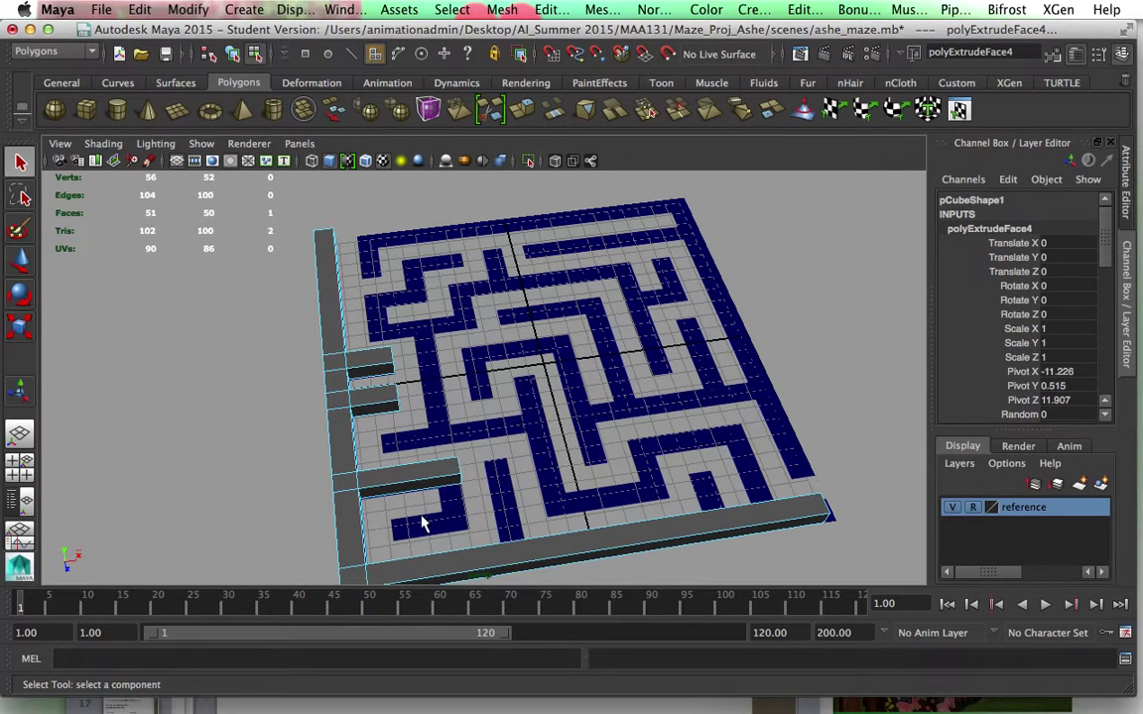
pyautogui.moveTo(447, 302); pyautogui.dragTo(501, 280, button='right')
pyautogui.click(486, 493)
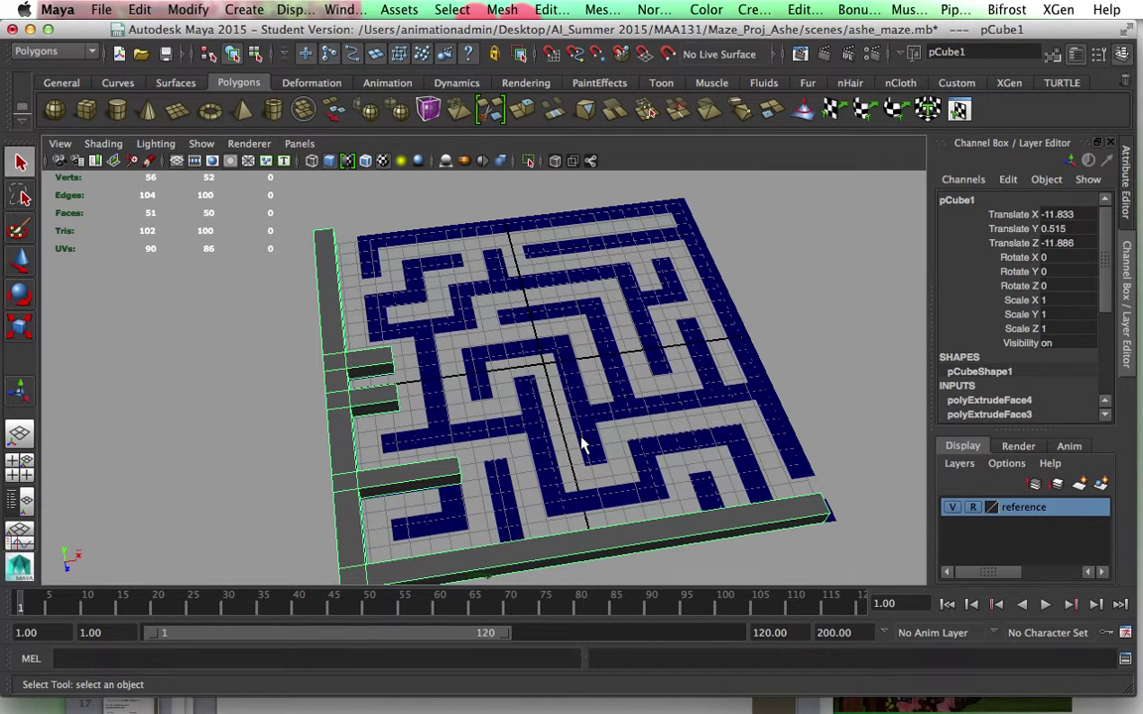
# In the top view, move the vertices along the longer branch's negative Z edge out to the maze image's wall edge, then return to object mode.
pyautogui.press('space')
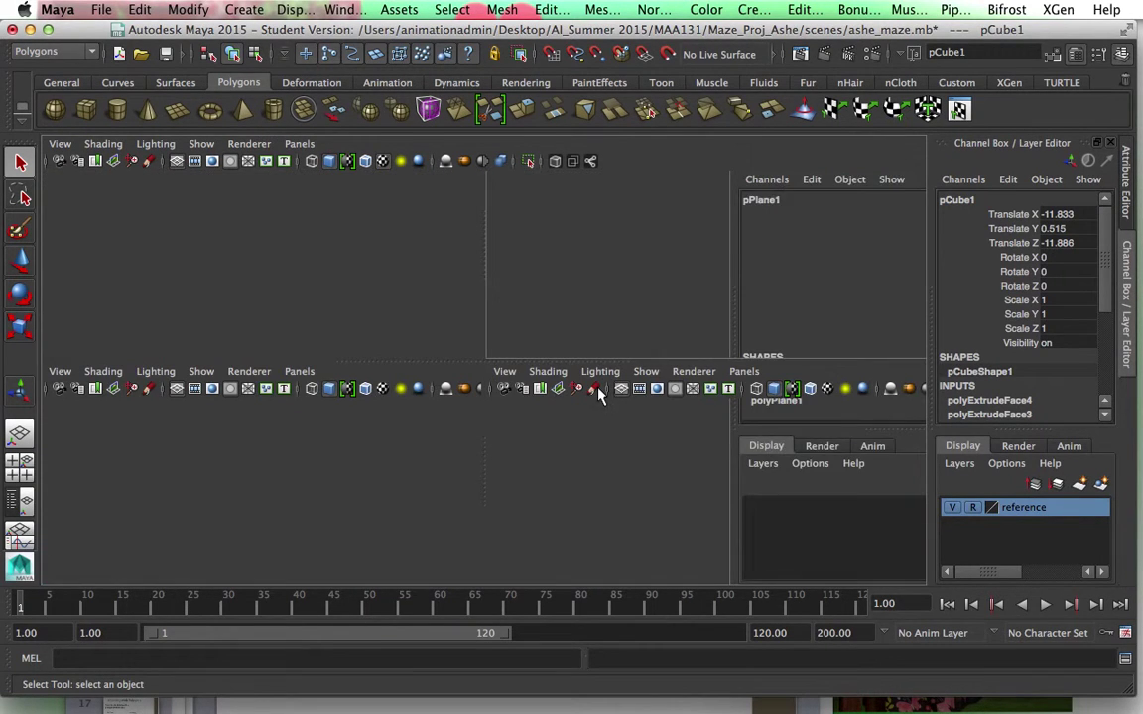
pyautogui.press('space')
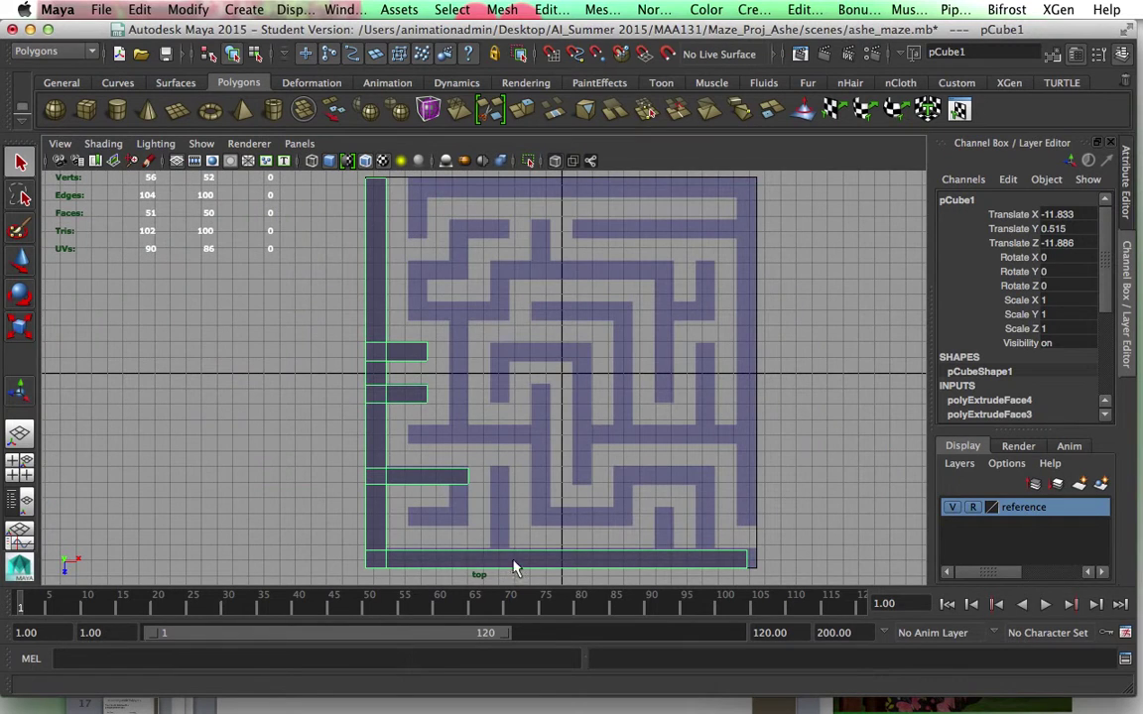
pyautogui.scroll(6, 456, 493)
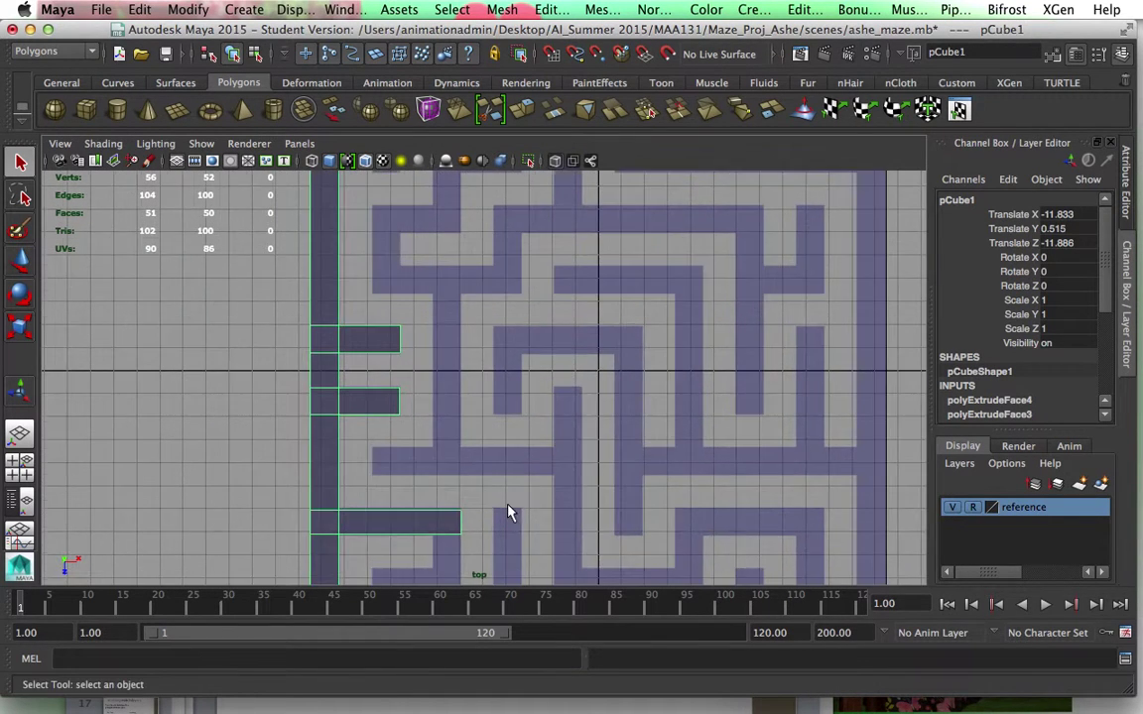
pyautogui.keyDown('alt'); pyautogui.moveTo(508, 505); pyautogui.dragTo(406, 388, button='middle'); pyautogui.keyUp('alt')
pyautogui.scroll(2, 501, 367)
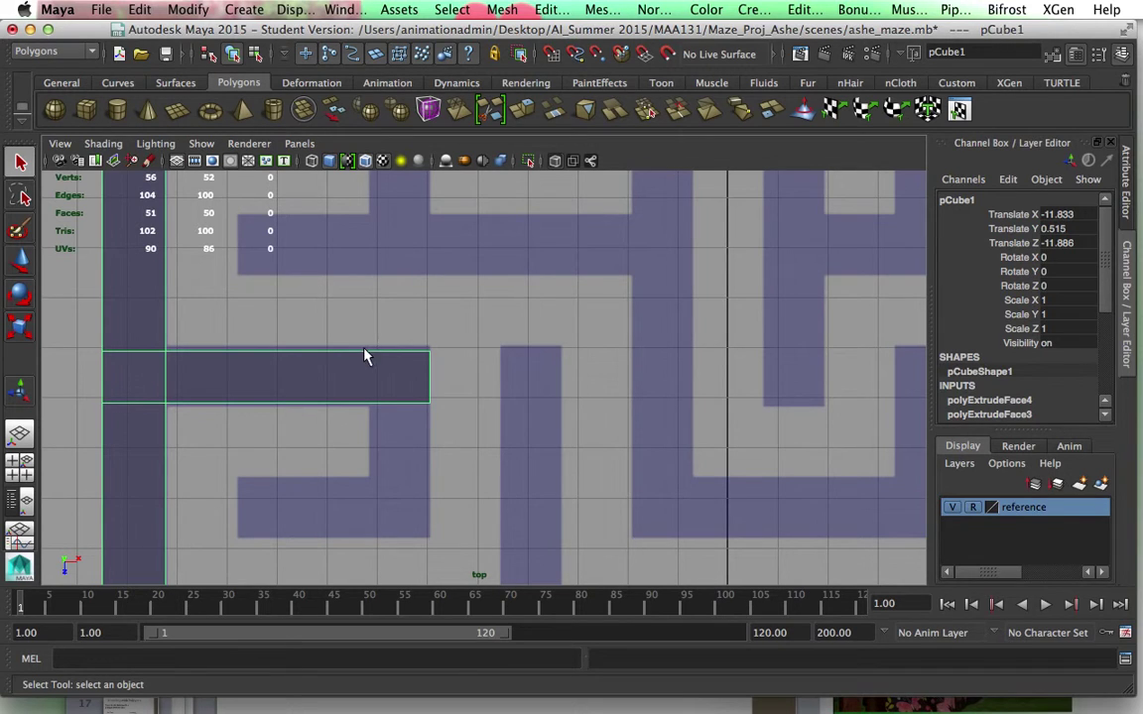
pyautogui.moveTo(381, 304); pyautogui.dragTo(328, 309, button='right')
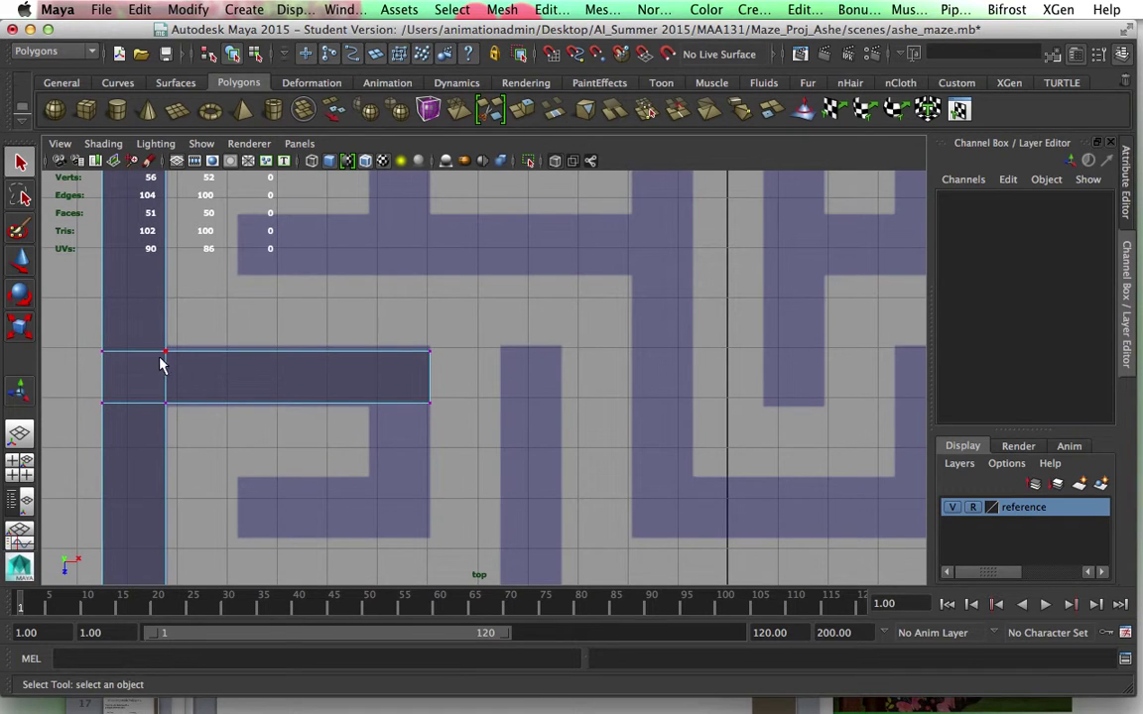
pyautogui.moveTo(53, 312); pyautogui.dragTo(411, 366)
pyautogui.press('w')
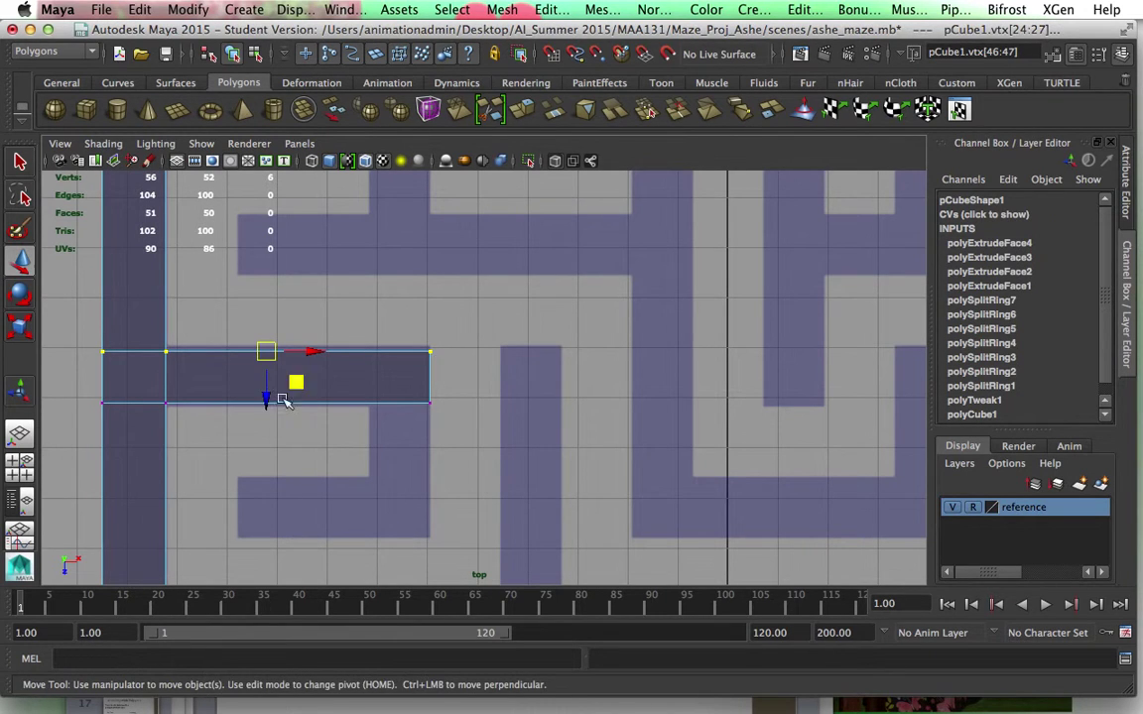
pyautogui.moveTo(268, 402); pyautogui.dragTo(268, 396)
pyautogui.rightClick(370, 386)
pyautogui.moveTo(370, 386); pyautogui.dragTo(450, 284, button='right')
pyautogui.click(413, 399)
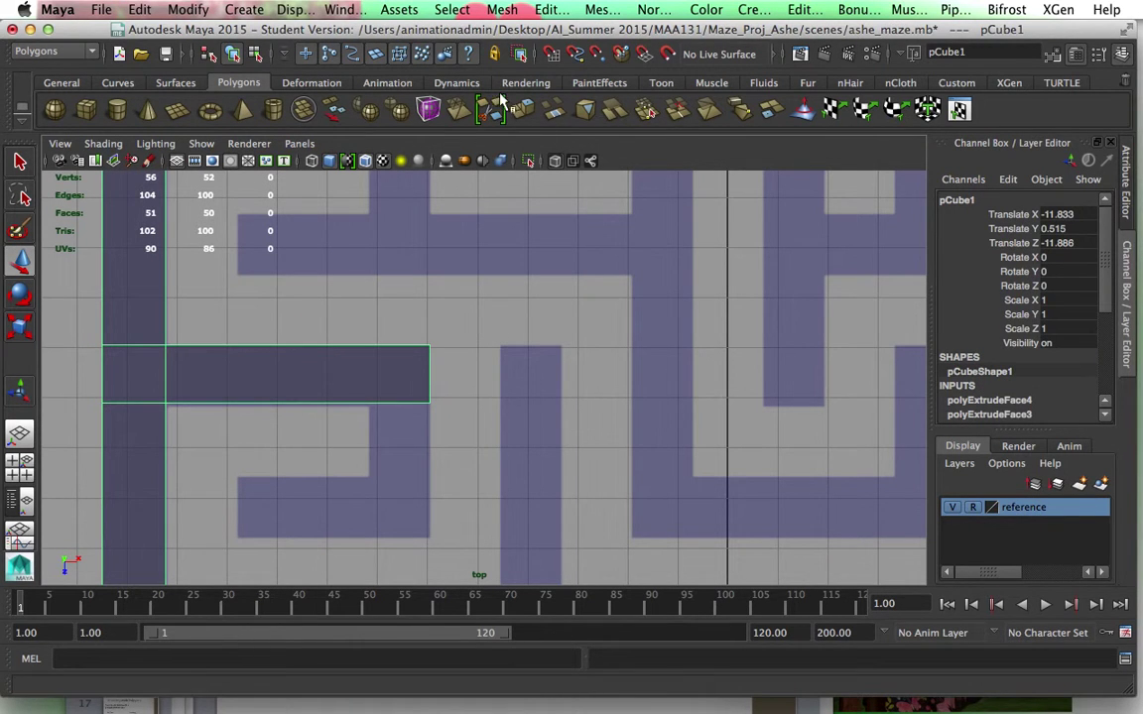
# Insert an edge loop across the longer branch in the top view, where its wall turns on the maze image, then return to object mode.
pyautogui.click(600, 10)
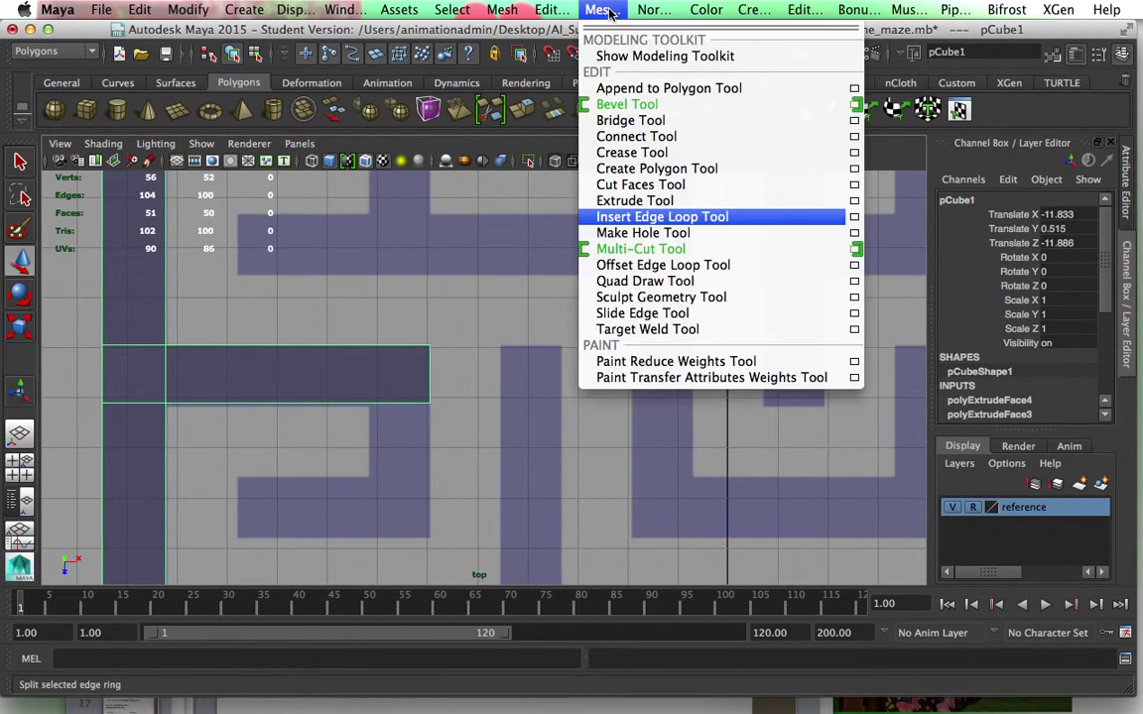
pyautogui.click(652, 217)
pyautogui.moveTo(377, 405); pyautogui.dragTo(376, 409)
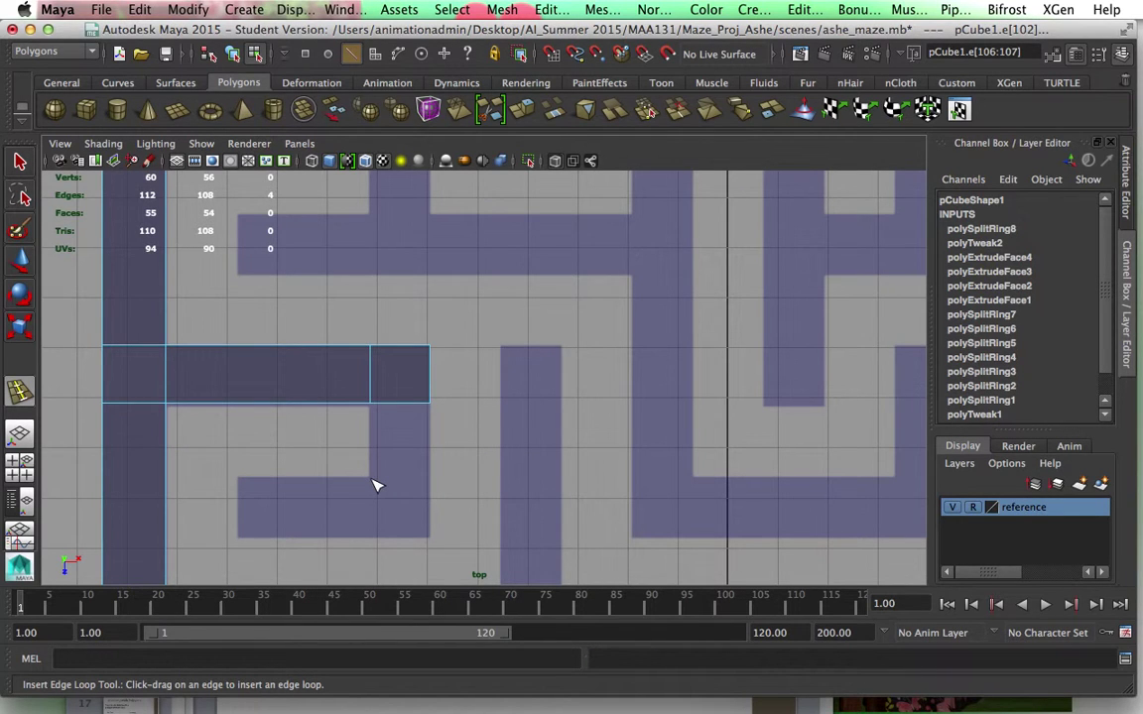
pyautogui.click(375, 485)
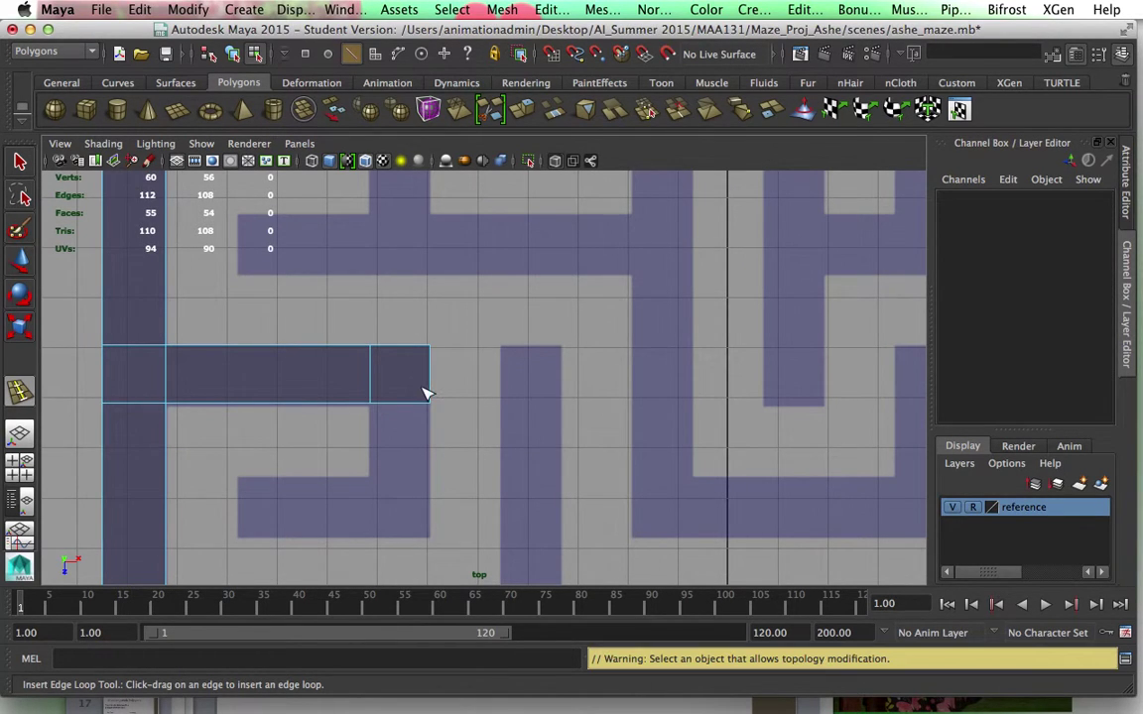
pyautogui.press('q')
pyautogui.moveTo(408, 303); pyautogui.dragTo(489, 287, button='right')
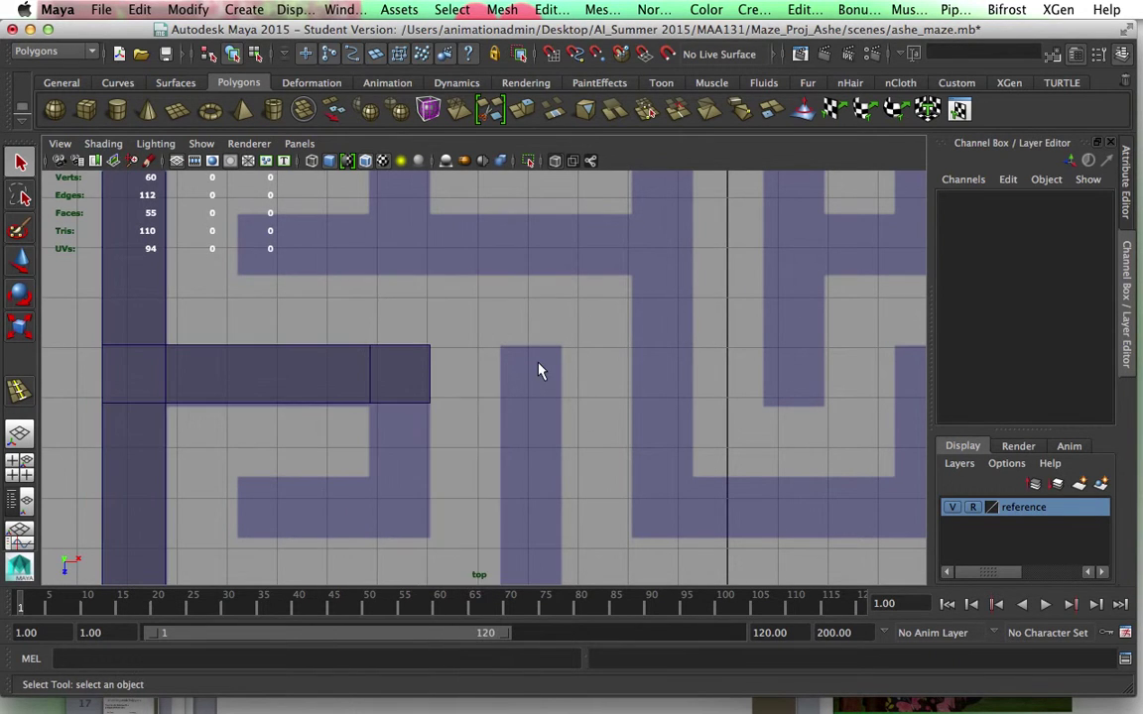
# Display wireframe on shaded in the perspective view so the wall mesh's edges remain visible when it is deselected.
pyautogui.press('space')
pyautogui.press('space')
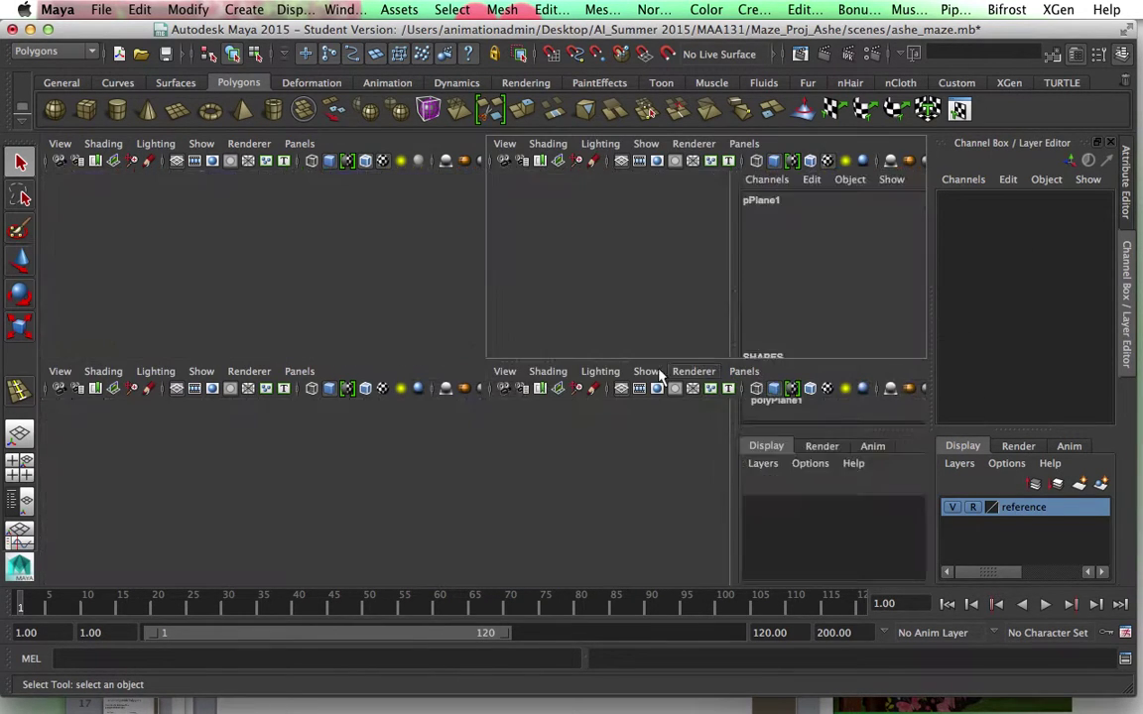
pyautogui.press('space')
pyautogui.moveTo(572, 395)
pyautogui.keyDown('alt'); pyautogui.mouseDown()
pyautogui.moveTo(439, 490)
pyautogui.moveTo(514, 538)
pyautogui.moveTo(503, 523)
pyautogui.mouseUp(); pyautogui.keyUp('alt')
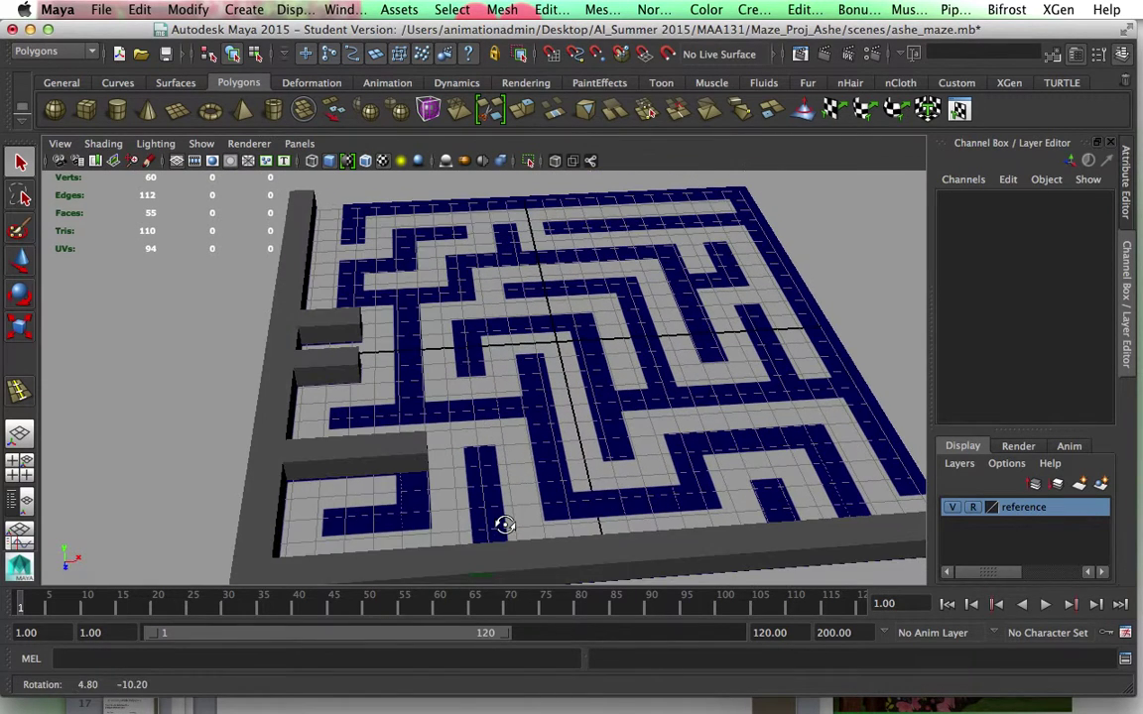
pyautogui.click(433, 447)
pyautogui.click(366, 161)
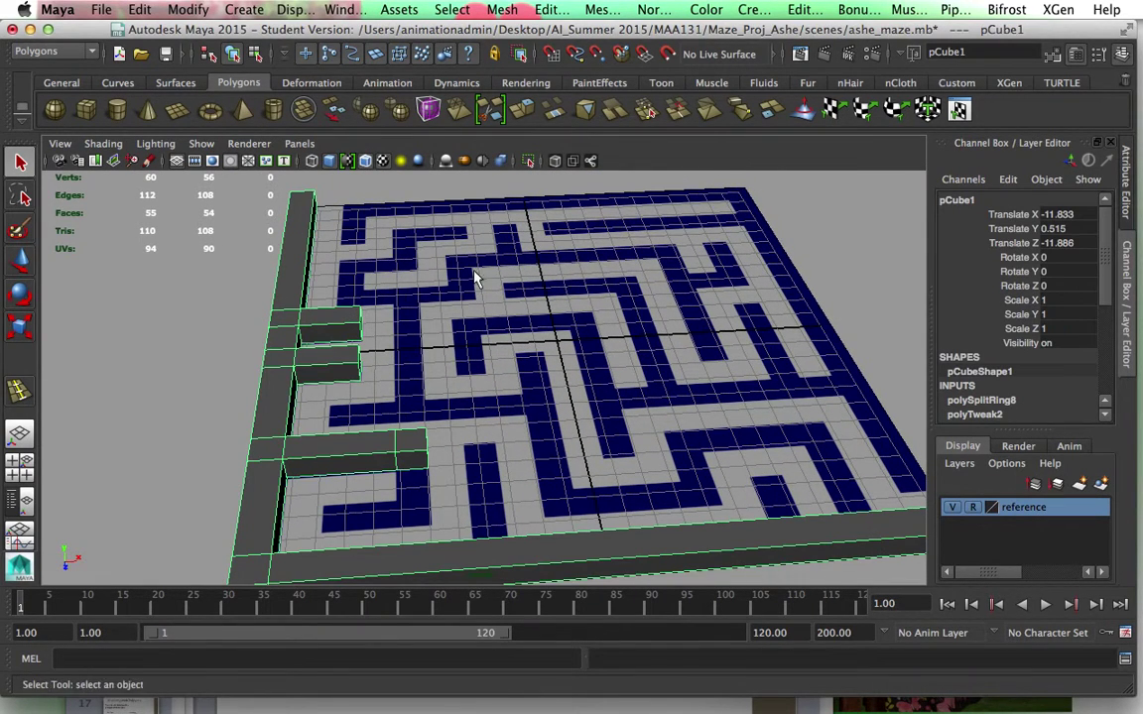
pyautogui.scroll(-3, 486, 303)
pyautogui.keyDown('alt'); pyautogui.moveTo(501, 337); pyautogui.dragTo(497, 267, button='middle'); pyautogui.keyUp('alt')
pyautogui.scroll(3, 536, 318)
pyautogui.keyDown('alt'); pyautogui.moveTo(536, 318); pyautogui.dragTo(325, 315); pyautogui.keyUp('alt')
pyautogui.click(197, 241)
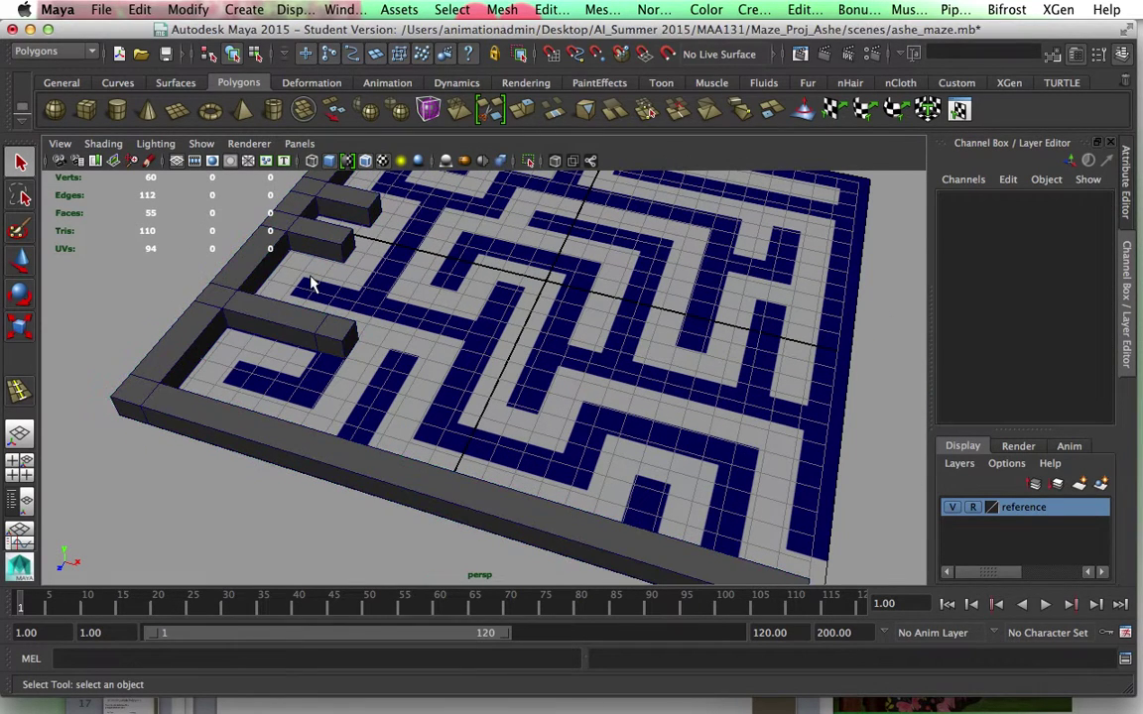
# Extrude the positive Z face at the longer branch's end to about Z 9.738 along the maze image, then return to object mode.
pyautogui.scroll(-3, 431, 365)
pyautogui.scroll(3, 431, 365)
pyautogui.moveTo(331, 310); pyautogui.dragTo(268, 340, button='right')
pyautogui.click(330, 347)
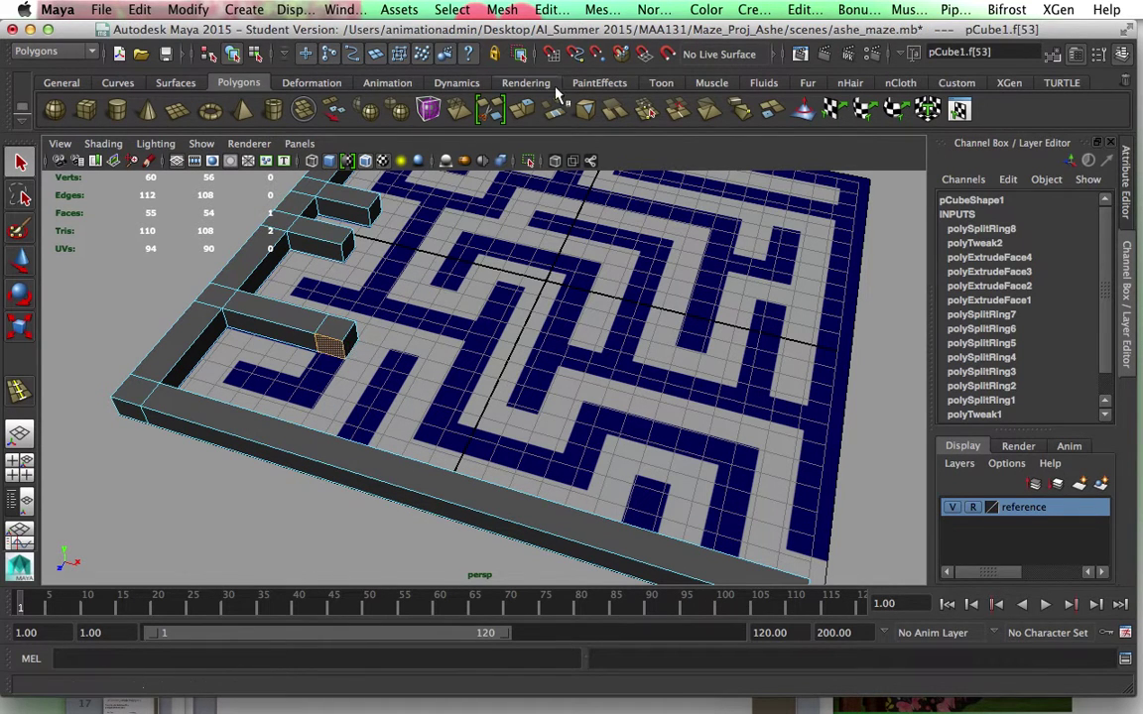
pyautogui.click(458, 109)
pyautogui.moveTo(321, 363); pyautogui.dragTo(282, 416)
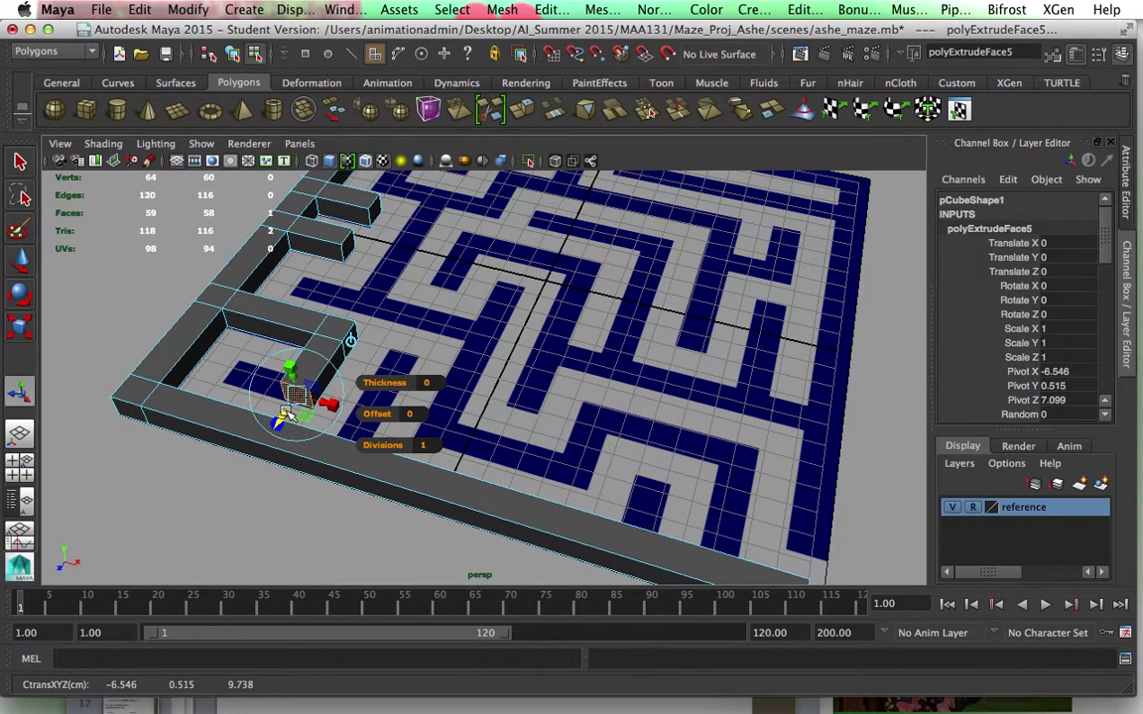
pyautogui.press('q')
pyautogui.moveTo(320, 363); pyautogui.dragTo(392, 282, button='right')
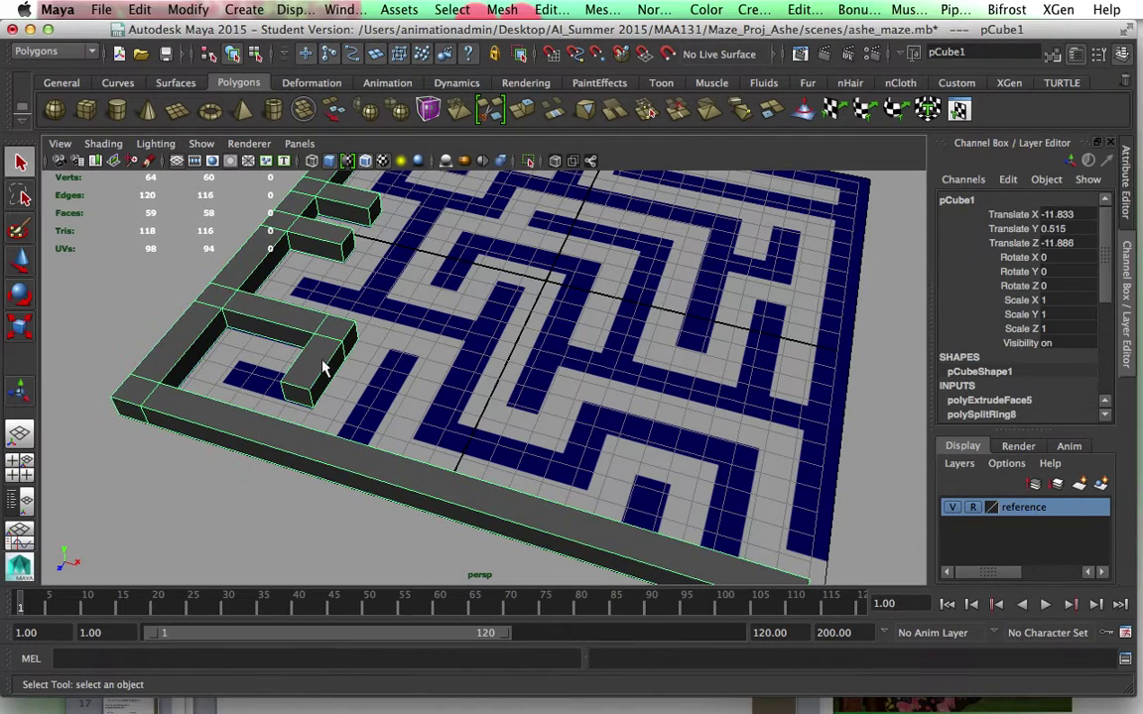
# In the top view, insert an edge loop across the extruded Z segment where the wall turns back toward negative X.
pyautogui.keyDown('alt'); pyautogui.moveTo(407, 399); pyautogui.dragTo(480, 462); pyautogui.keyUp('alt')
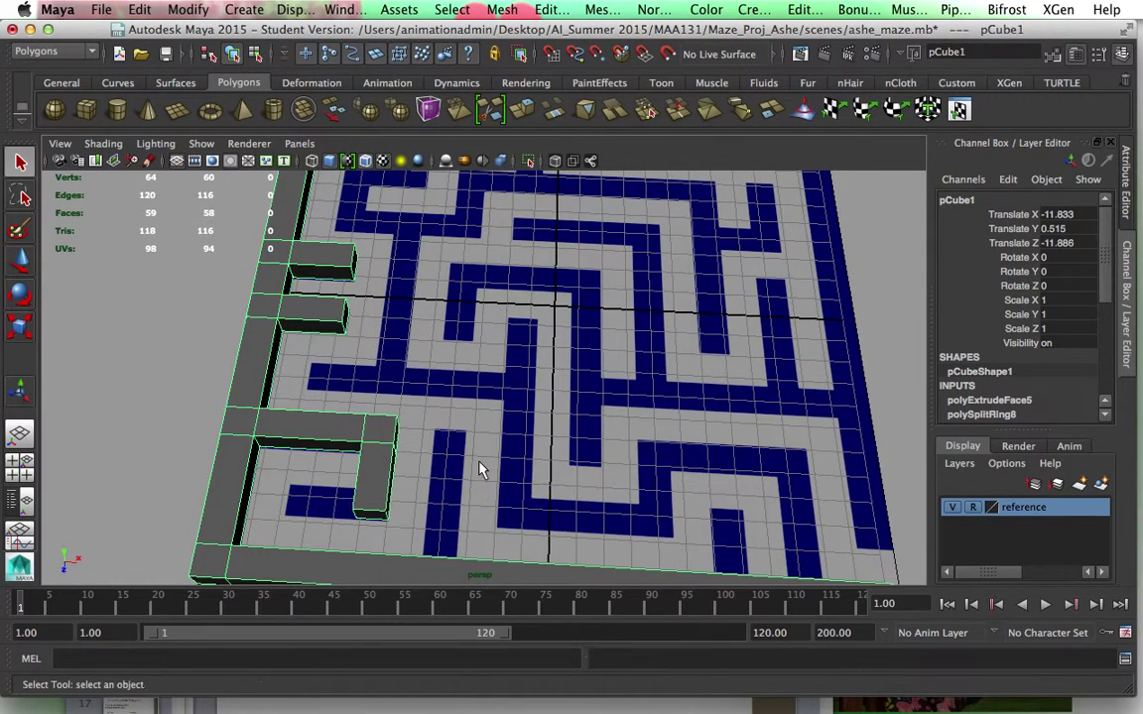
pyautogui.press('space')
pyautogui.press('space')
pyautogui.press('space')
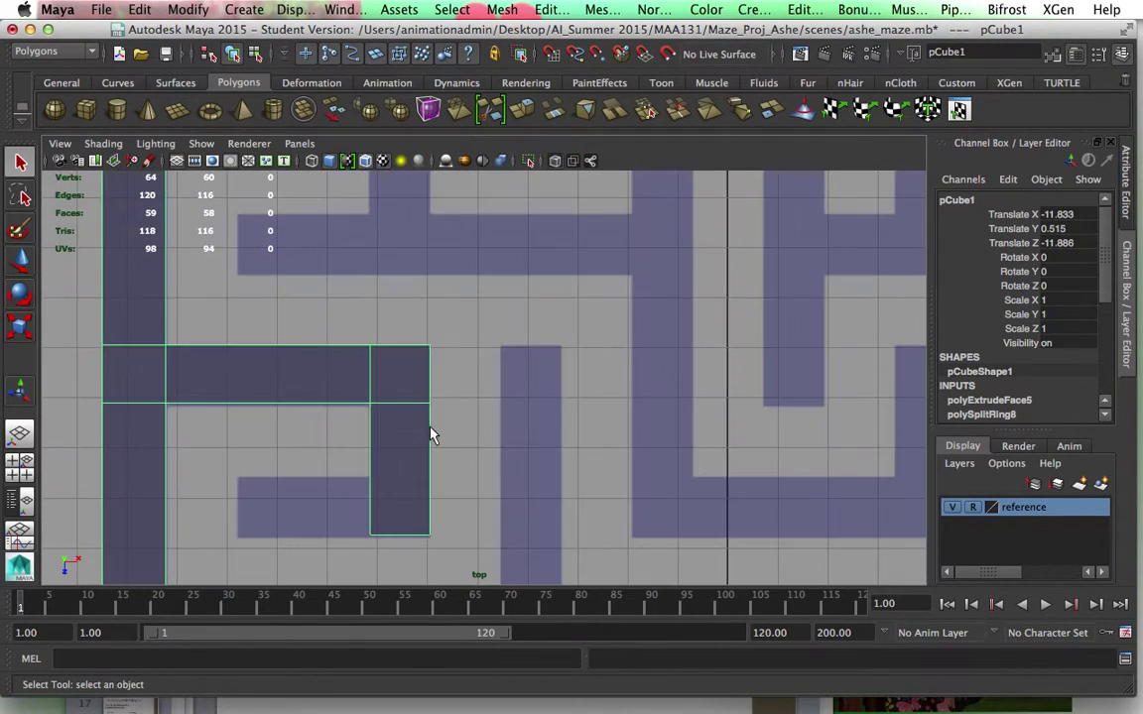
pyautogui.click(599, 10)
pyautogui.click(655, 216)
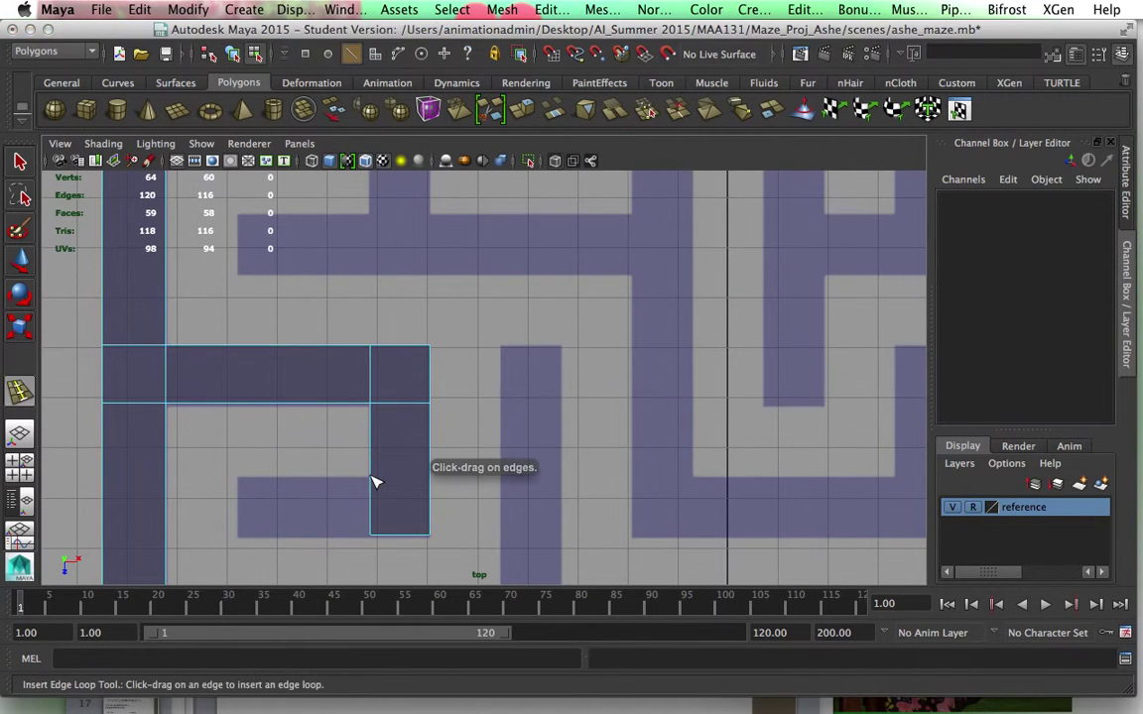
pyautogui.click(374, 481)
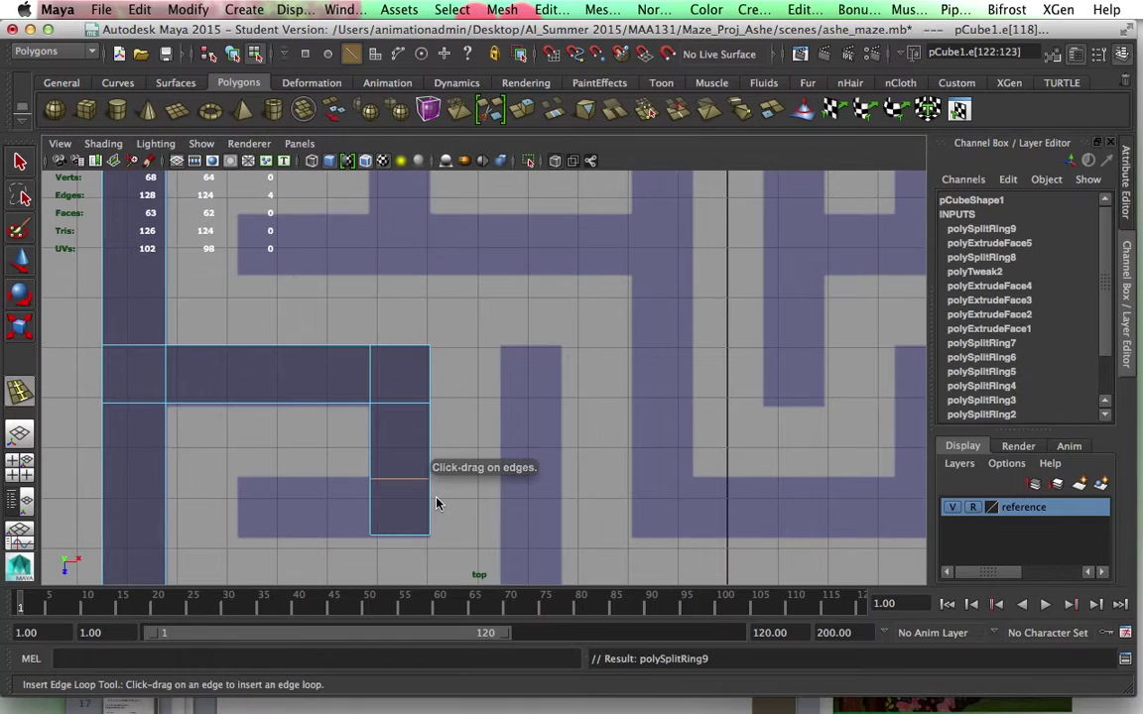
pyautogui.press('q')
# Extrude the negative X face at the end of that segment to about X -9.794, following the maze image.
pyautogui.press('space')
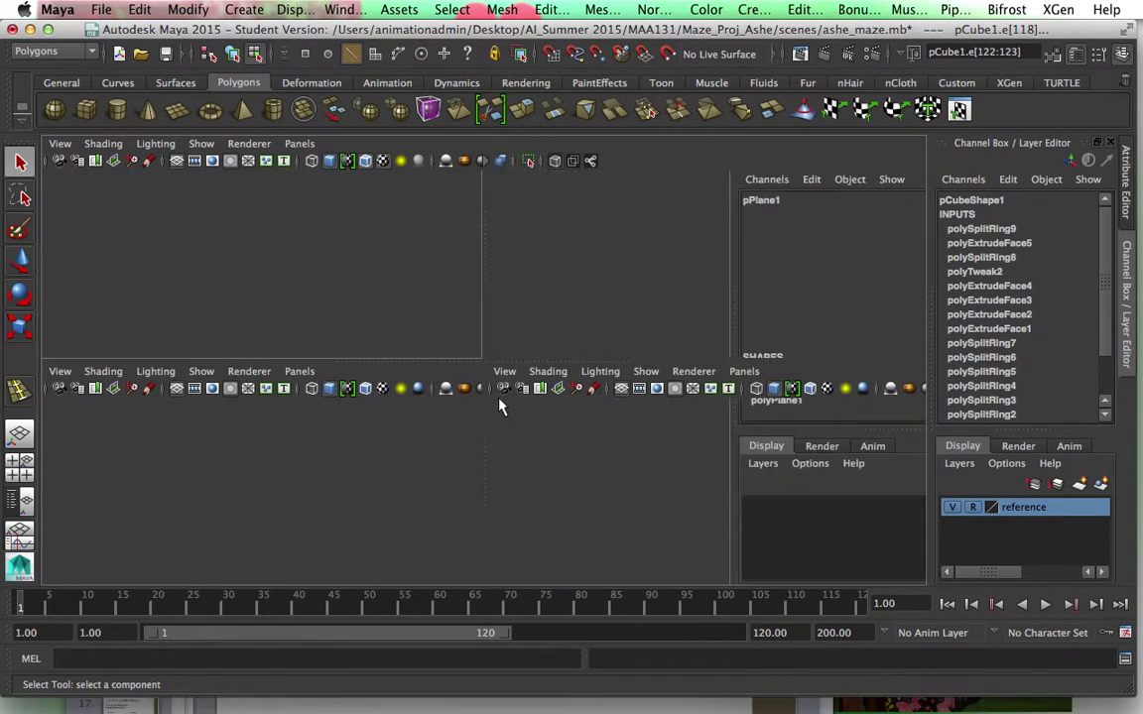
pyautogui.press('space')
pyautogui.keyDown('alt'); pyautogui.moveTo(481, 412); pyautogui.dragTo(584, 367); pyautogui.keyUp('alt')
pyautogui.moveTo(583, 367); pyautogui.dragTo(584, 352, button='right')
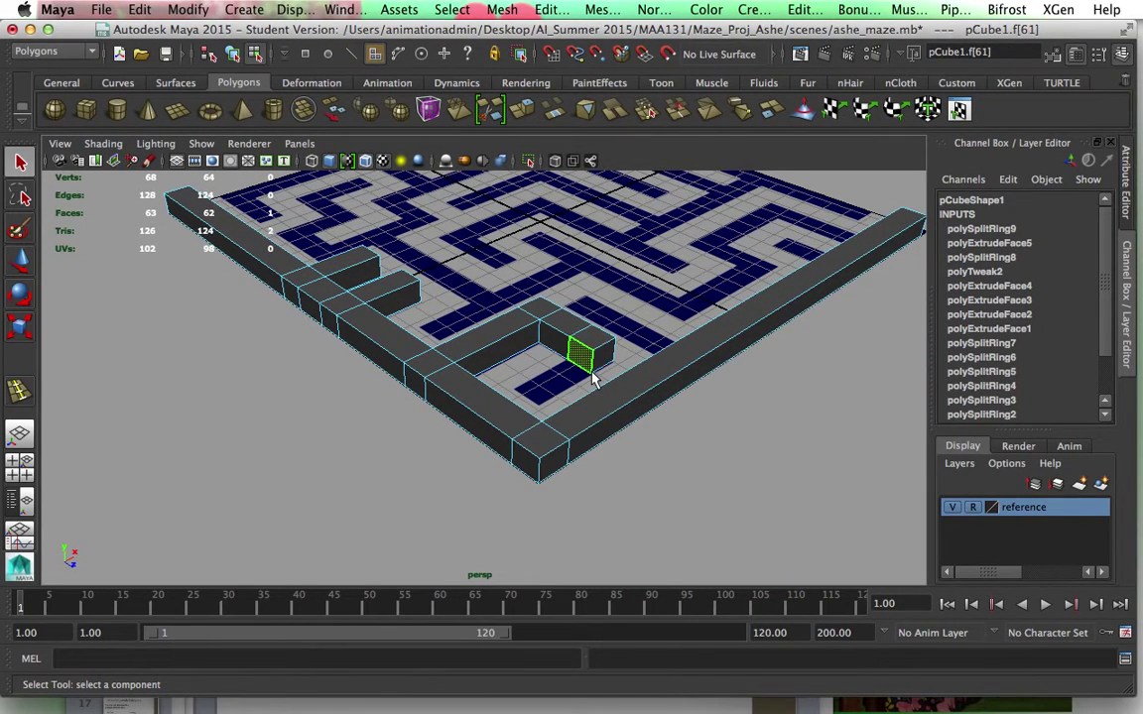
pyautogui.click(596, 347)
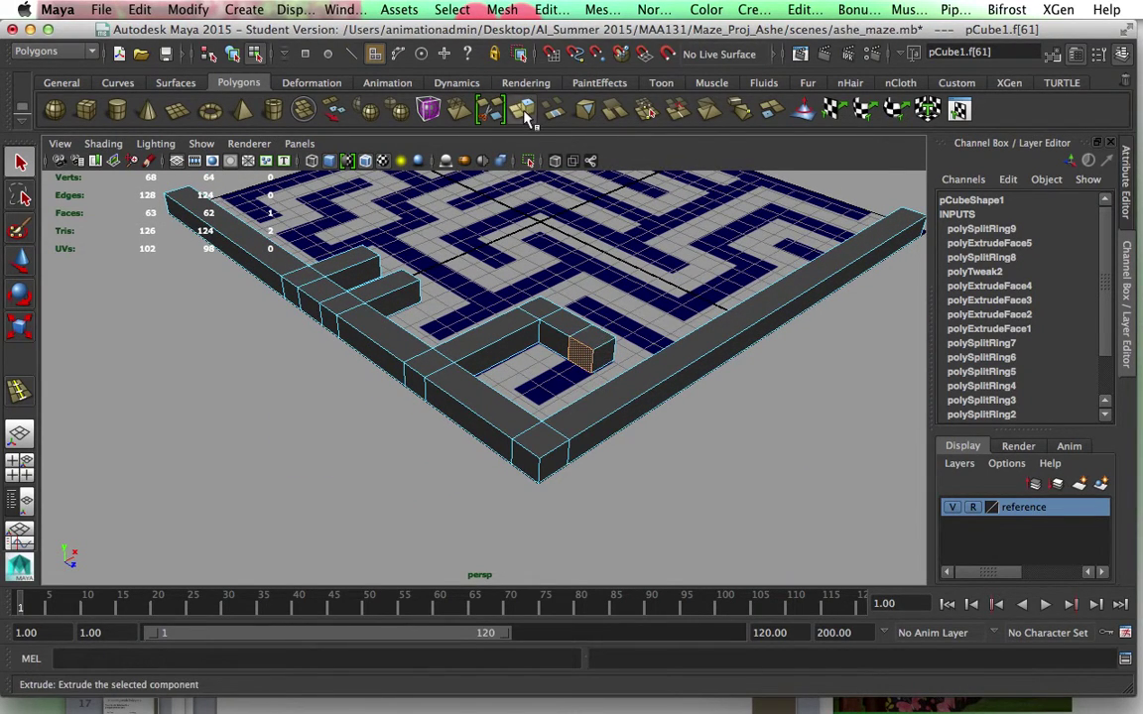
pyautogui.click(464, 104)
pyautogui.moveTo(581, 375)
pyautogui.keyDown('alt'); pyautogui.mouseDown()
pyautogui.moveTo(592, 368)
pyautogui.moveTo(582, 374)
pyautogui.mouseUp(); pyautogui.keyUp('alt')
pyautogui.moveTo(492, 416); pyautogui.dragTo(429, 459)
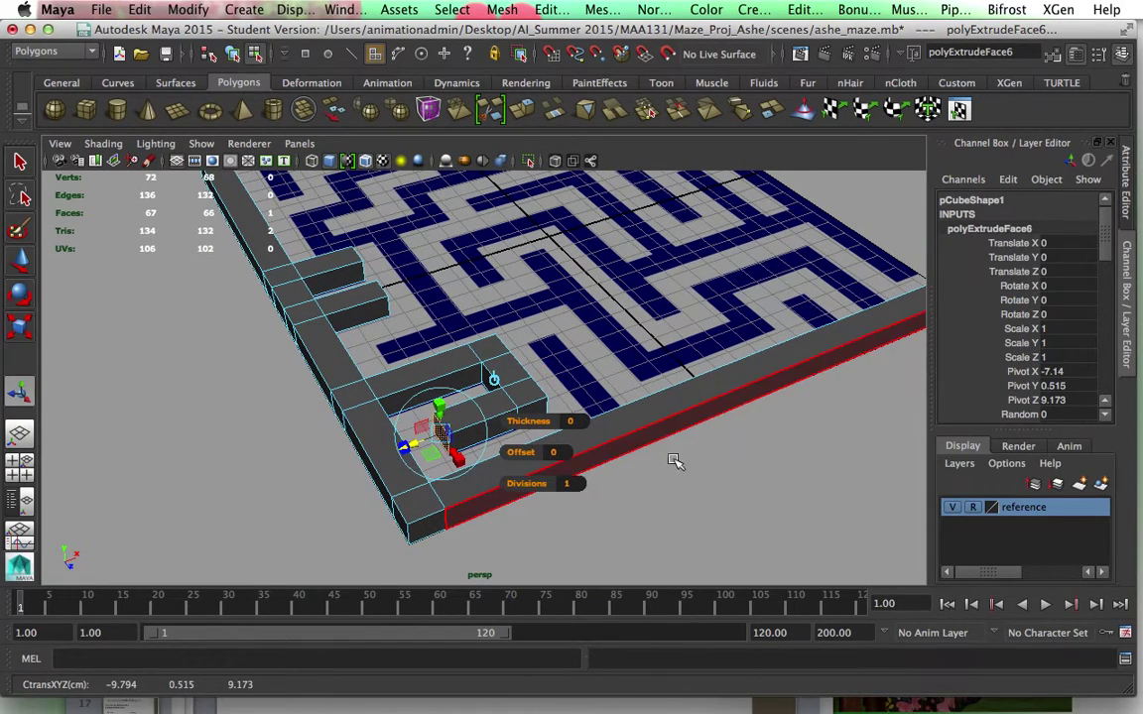
# Move the end face of the positive Z outer wall out to the maze's edge, at about X 12.530.
pyautogui.keyDown('alt'); pyautogui.moveTo(676, 461); pyautogui.dragTo(577, 446); pyautogui.keyUp('alt')
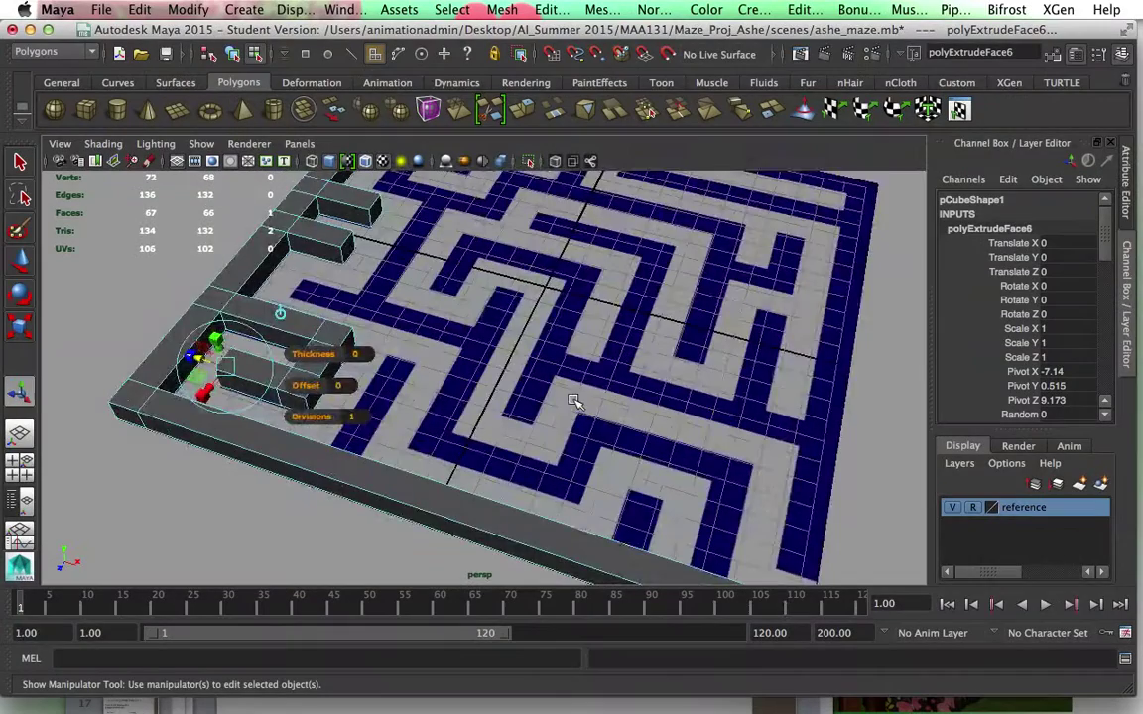
pyautogui.scroll(-3, 576, 402)
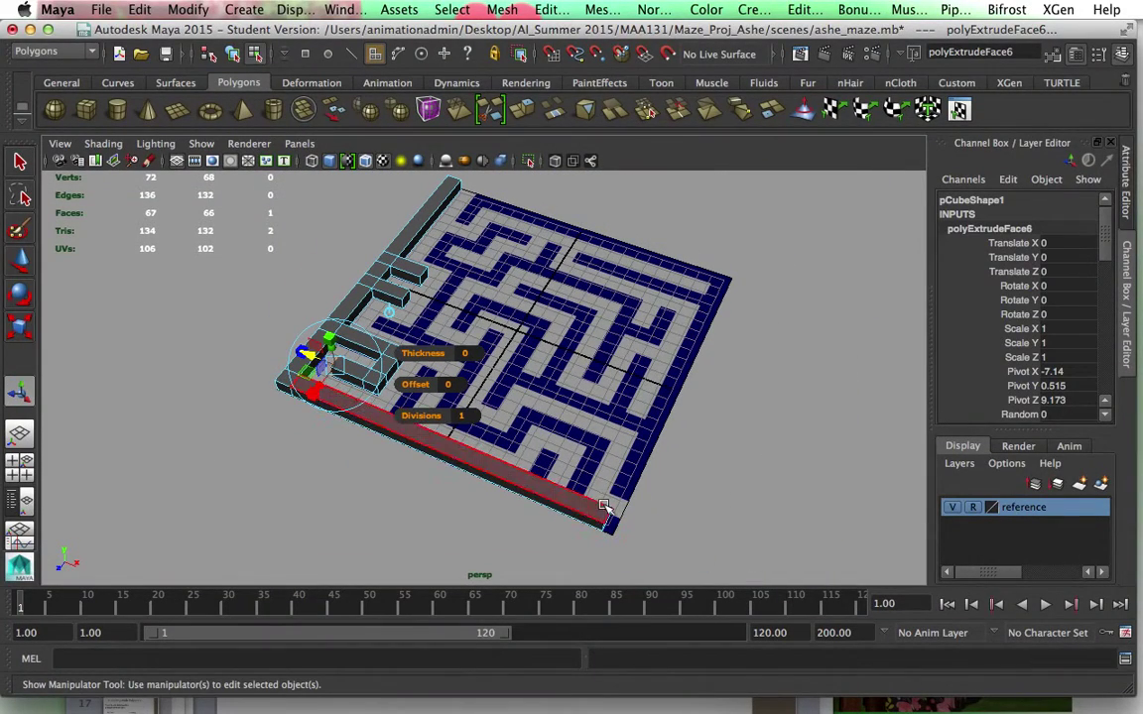
pyautogui.click(593, 510)
pyautogui.keyDown('alt'); pyautogui.moveTo(605, 508); pyautogui.dragTo(593, 440); pyautogui.keyUp('alt')
pyautogui.click(583, 417)
pyautogui.scroll(5, 643, 448)
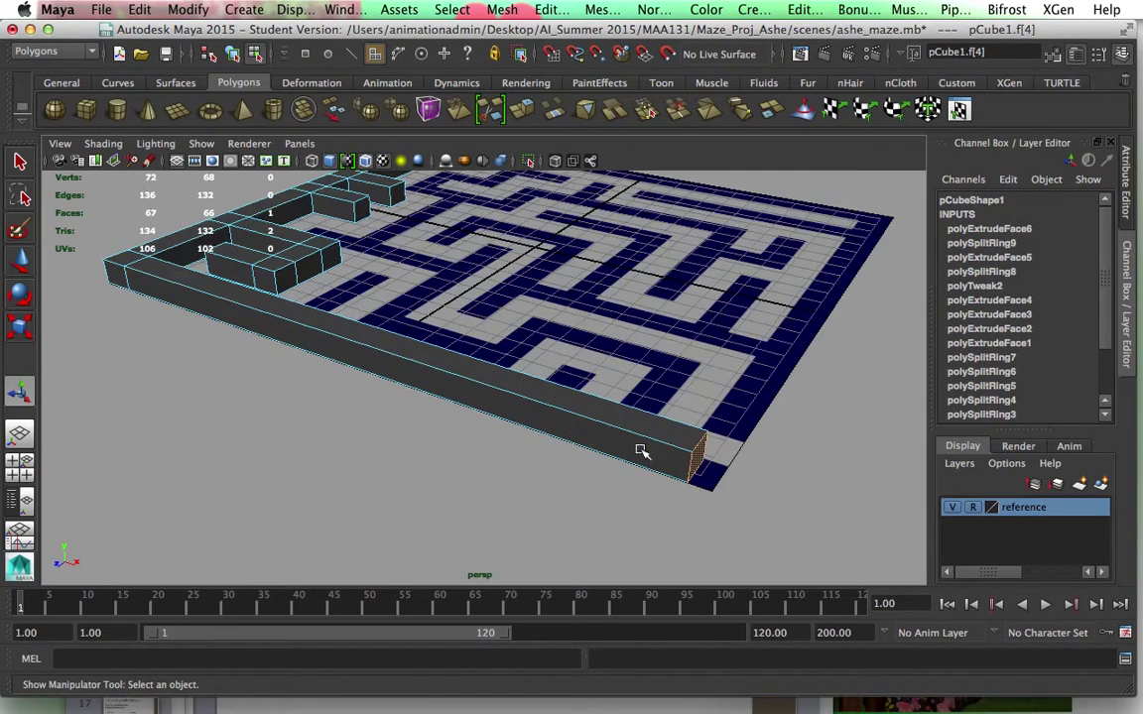
pyautogui.press('w')
pyautogui.moveTo(725, 494); pyautogui.dragTo(773, 482)
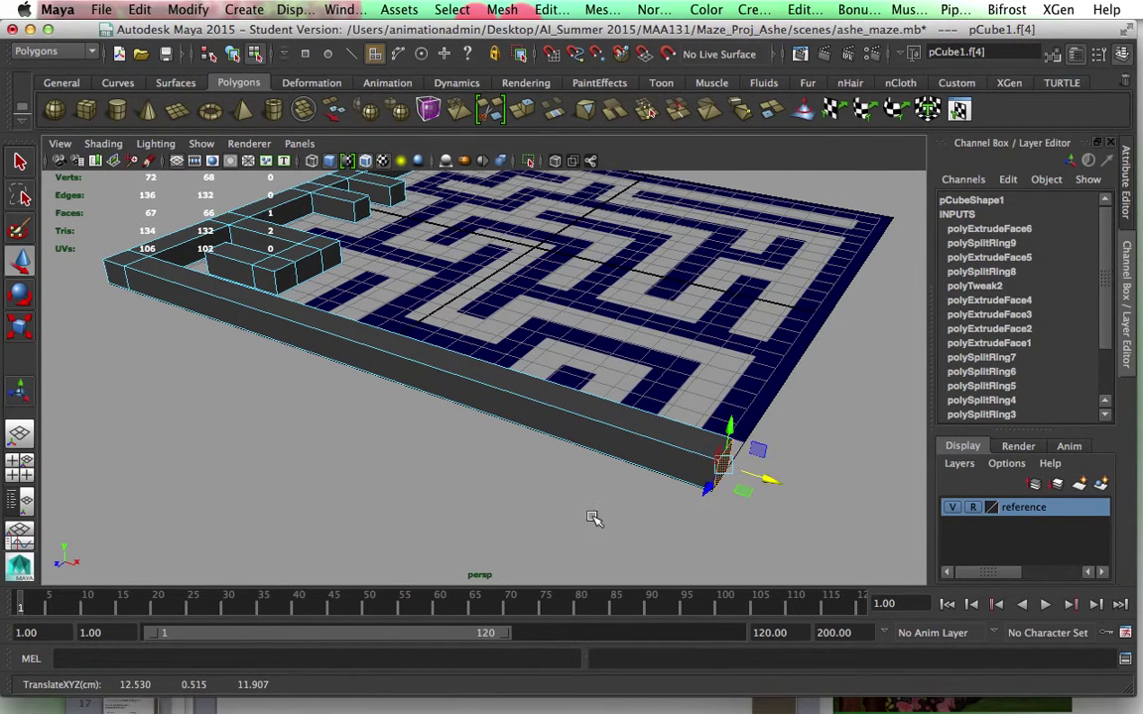
pyautogui.keyDown('alt'); pyautogui.moveTo(593, 515); pyautogui.dragTo(670, 405); pyautogui.keyUp('alt')
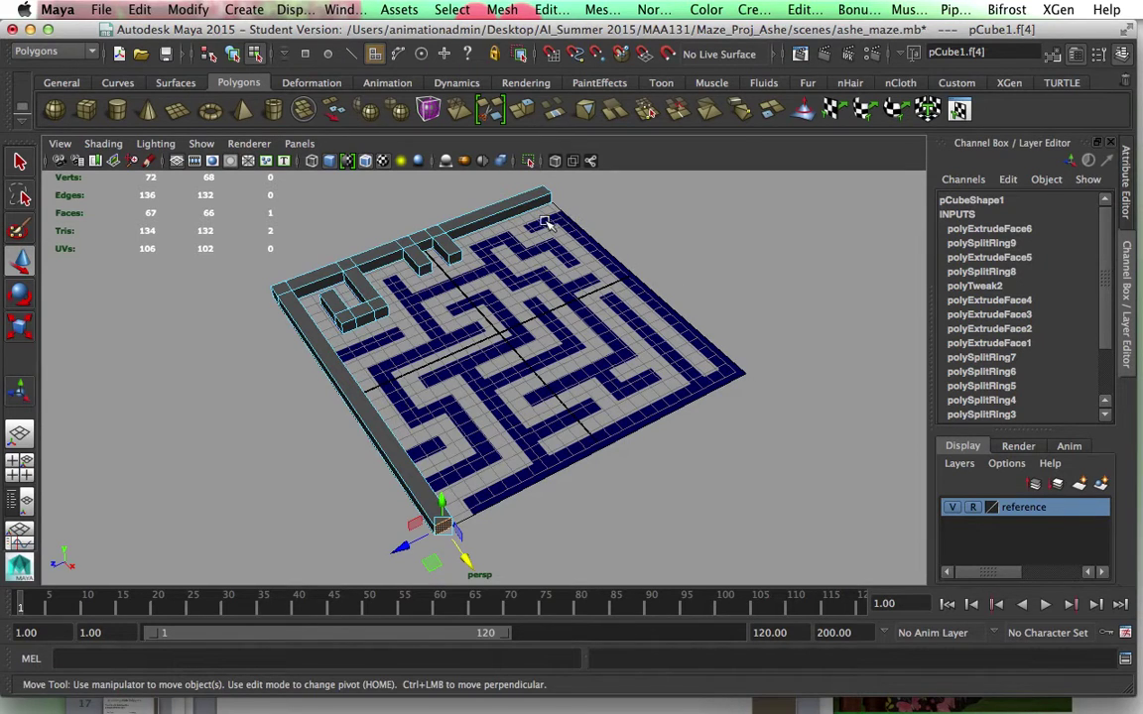
# Return to object mode, create a polygon cube and move it to the positive X, negative Z maze corner, about X 11.739, Z -12.205.
pyautogui.moveTo(426, 301); pyautogui.dragTo(386, 446, button='right')
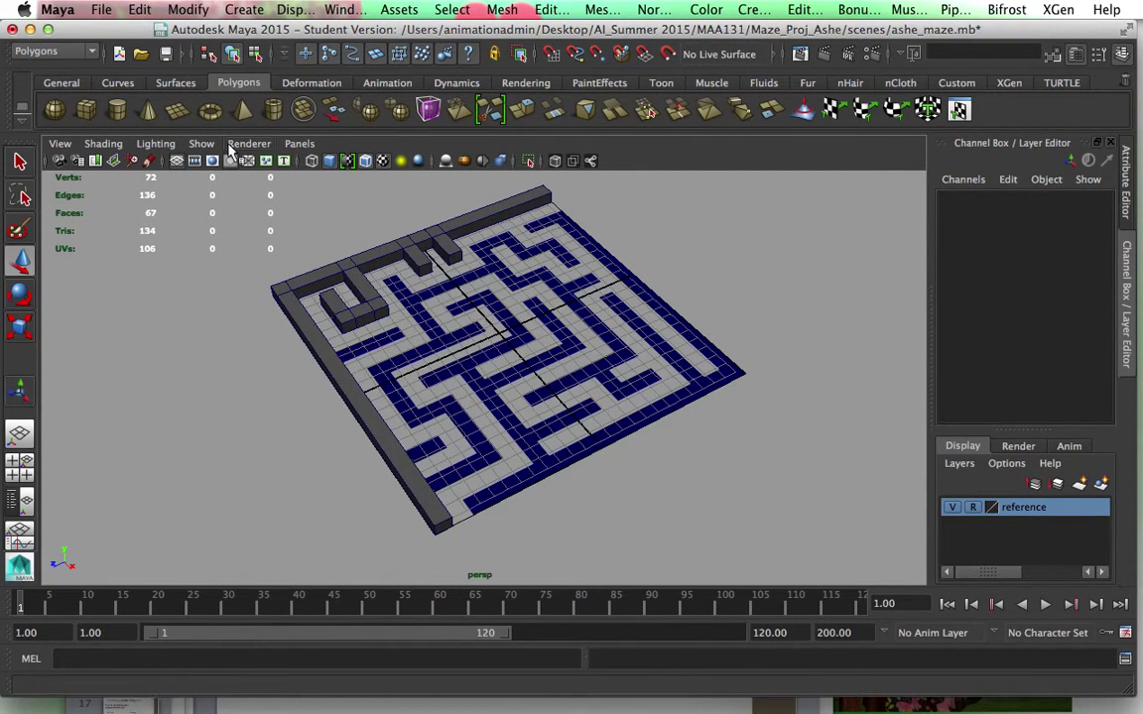
pyautogui.click(88, 112)
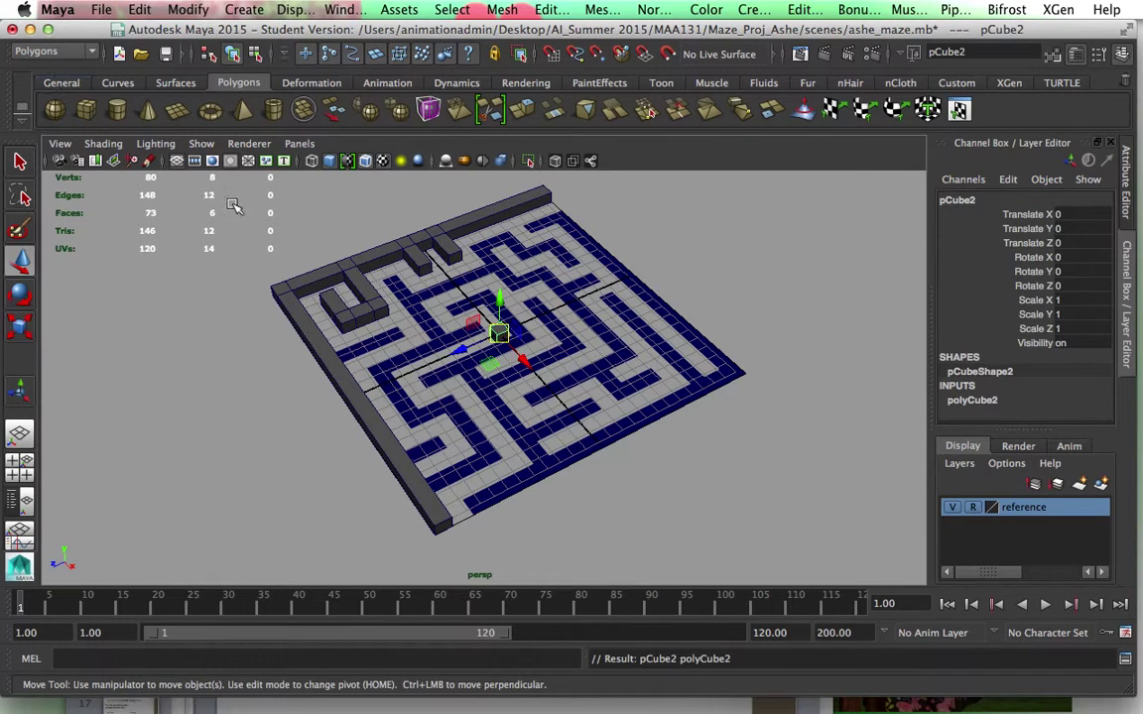
pyautogui.moveTo(518, 359); pyautogui.dragTo(733, 409)
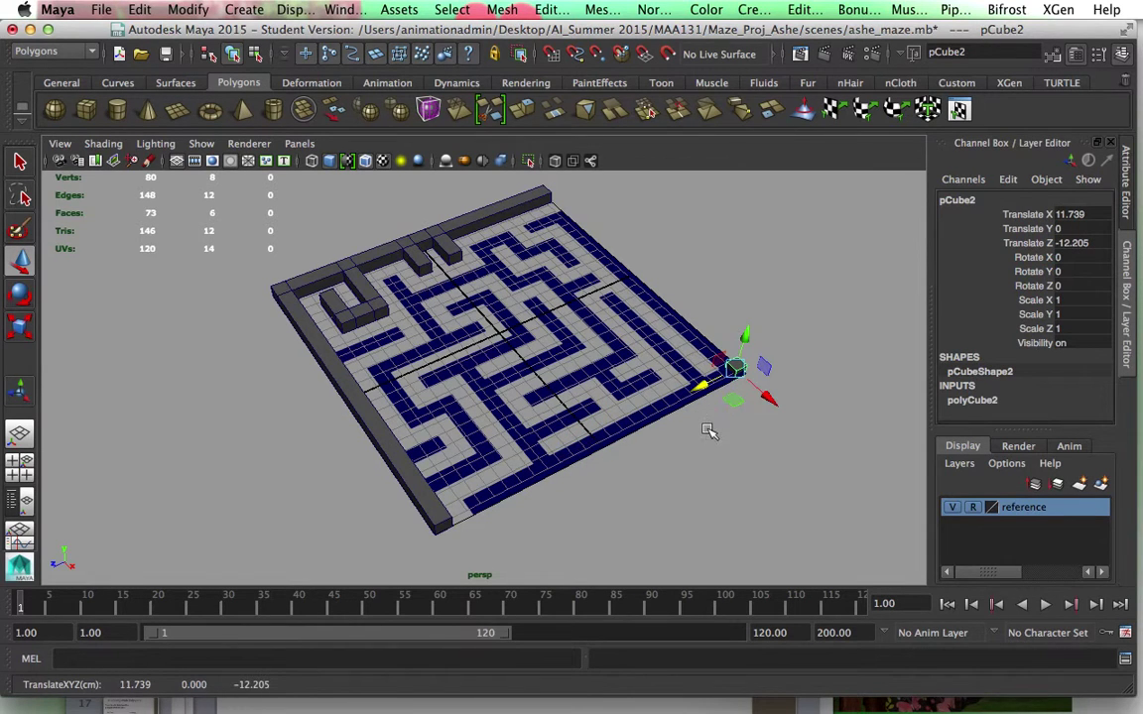
# In the top view, align the new cube's outer edges with the maze image's corner, at about X 11.988, Z -12.007.
pyautogui.press('space')
pyautogui.press('space')
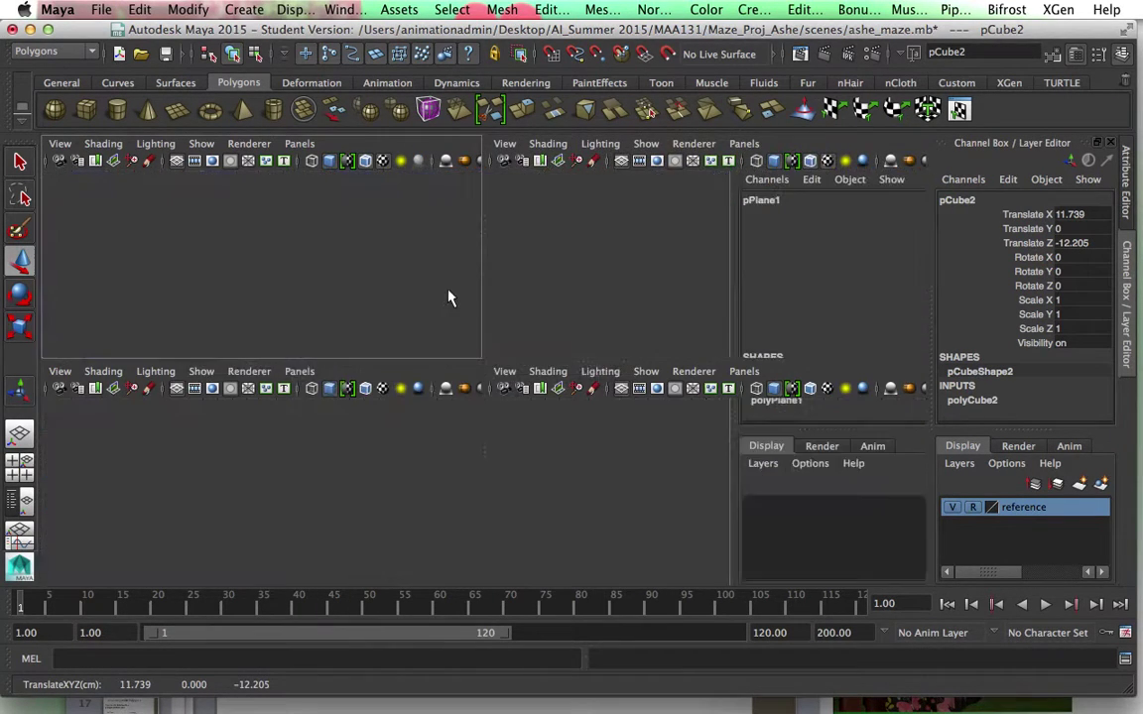
pyautogui.press('f')
pyautogui.scroll(-3, 604, 407)
pyautogui.scroll(1, 605, 407)
pyautogui.moveTo(483, 424); pyautogui.dragTo(483, 448)
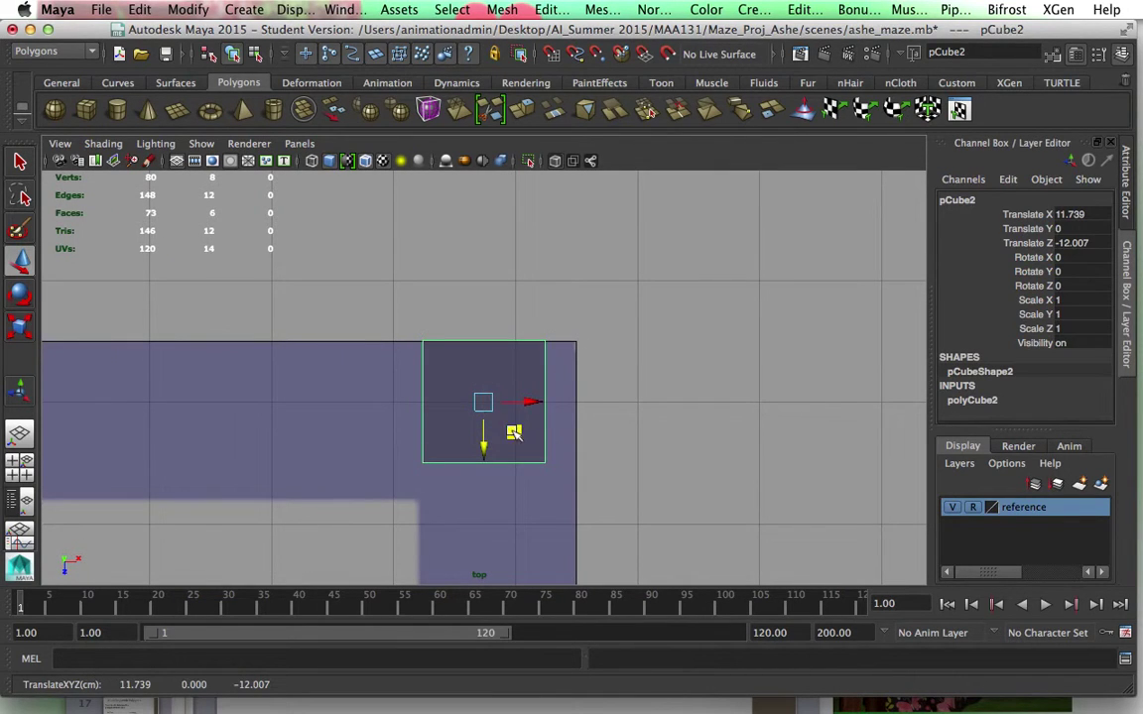
pyautogui.moveTo(526, 401); pyautogui.dragTo(558, 407)
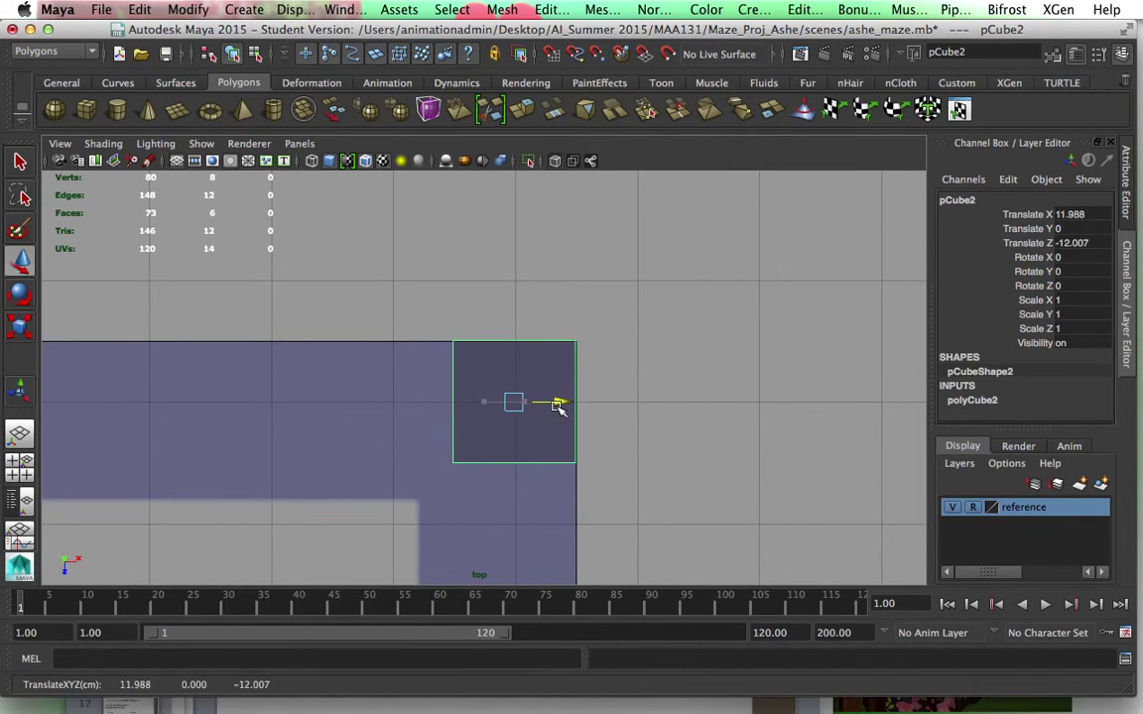
# Fit the cube to the wall width by moving its positive Z vertices to about Z -11.214 and its negative X vertices to about X 11.210.
pyautogui.rightClick(582, 445)
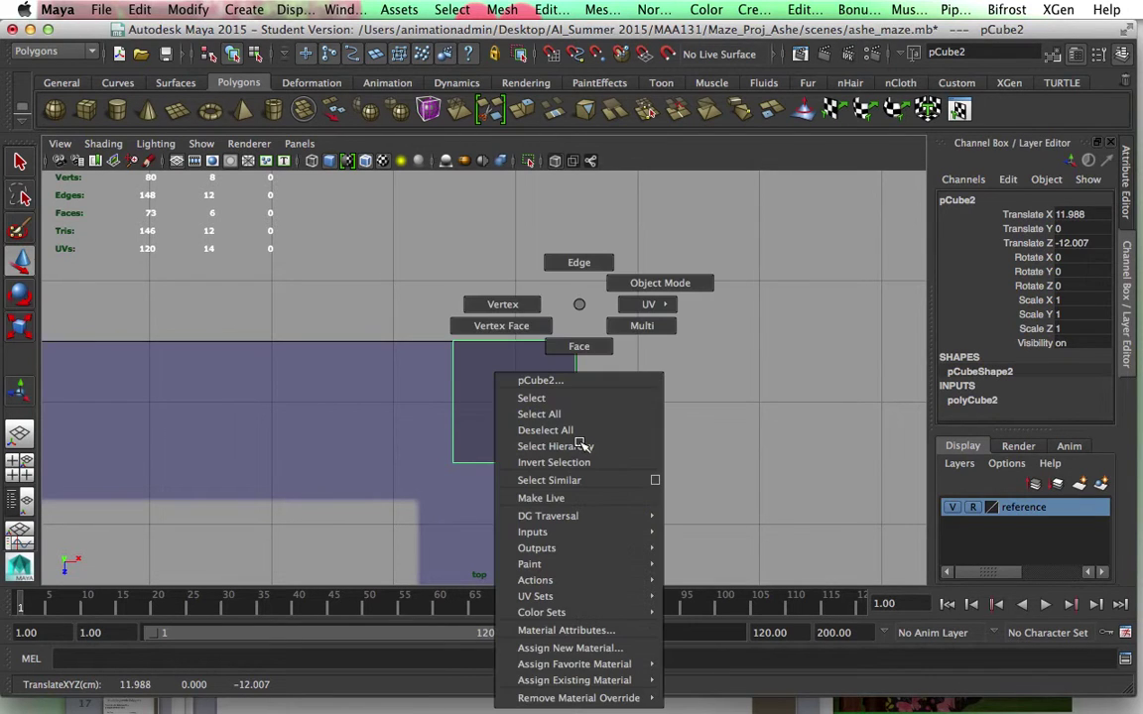
pyautogui.click(534, 306)
pyautogui.click(421, 454)
pyautogui.moveTo(416, 448); pyautogui.dragTo(612, 505)
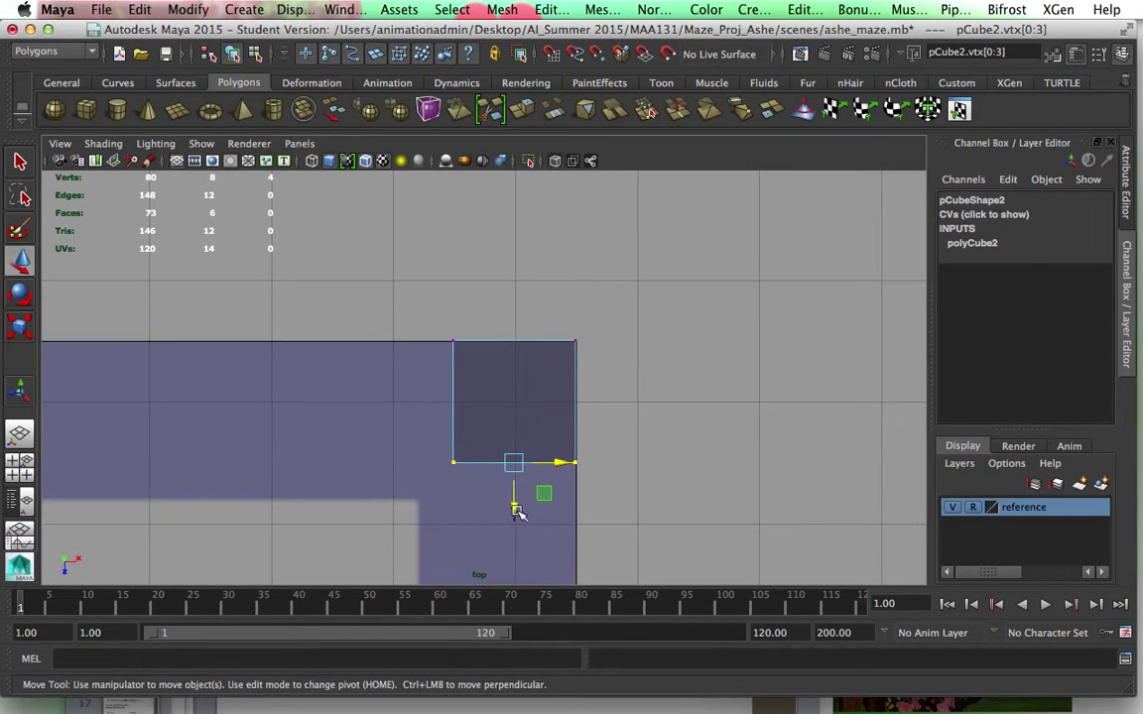
pyautogui.moveTo(514, 512); pyautogui.dragTo(518, 541)
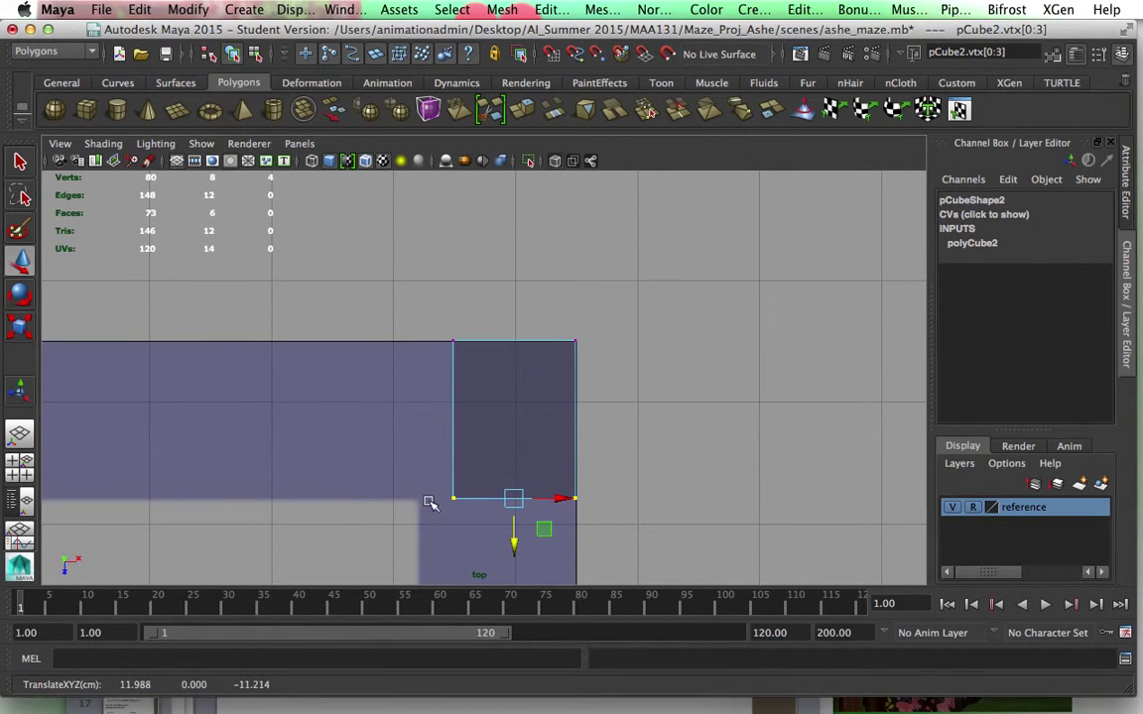
pyautogui.moveTo(416, 307); pyautogui.dragTo(465, 508)
pyautogui.moveTo(502, 425); pyautogui.dragTo(463, 420)
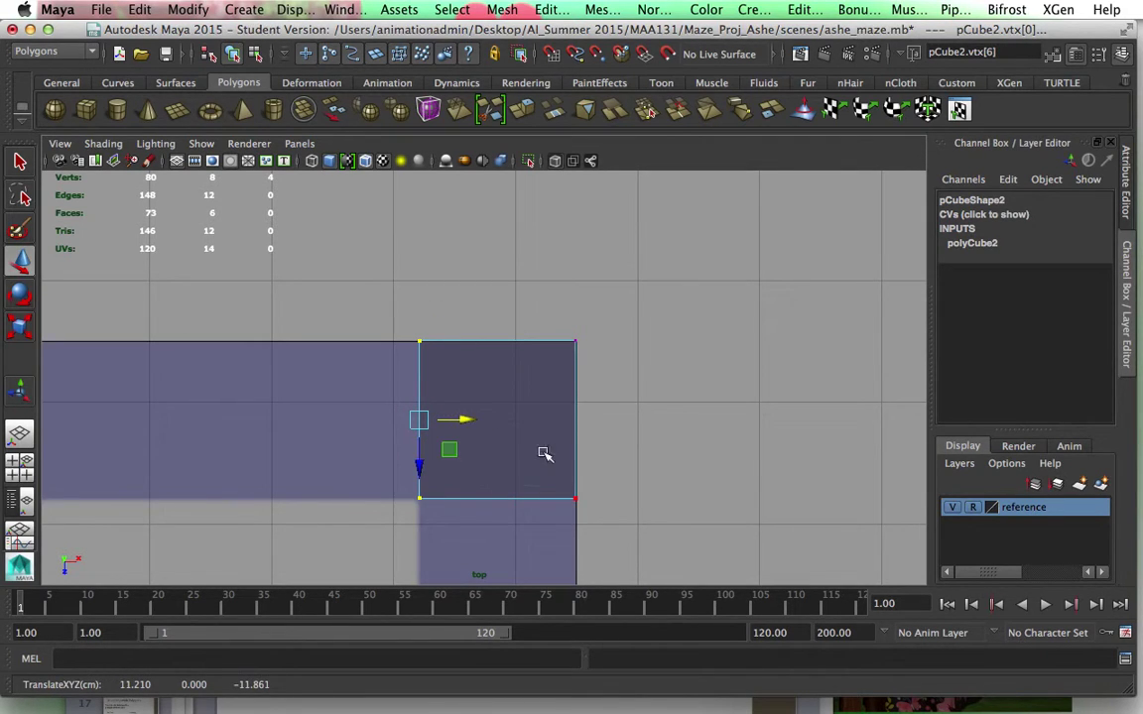
pyautogui.moveTo(556, 303); pyautogui.dragTo(625, 290, button='right')
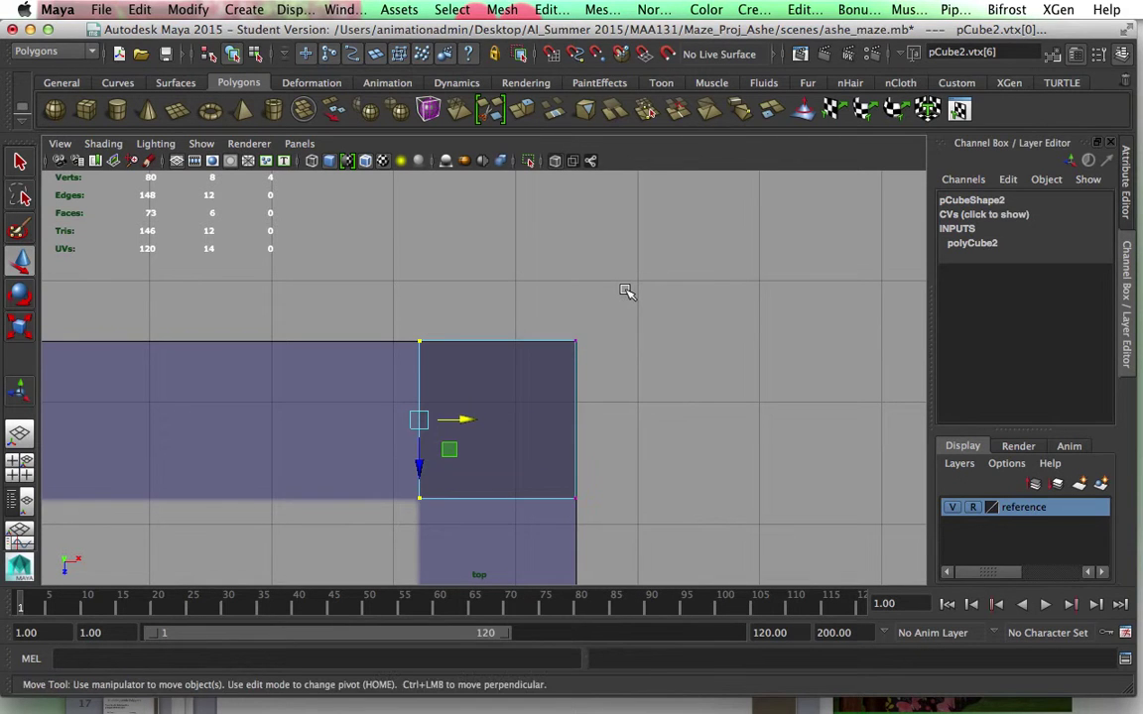
# Try stretching the second cube along the negative Z wall by moving its negative X vertices to about X -3.377, and undo the move.
pyautogui.scroll(-4, 566, 433)
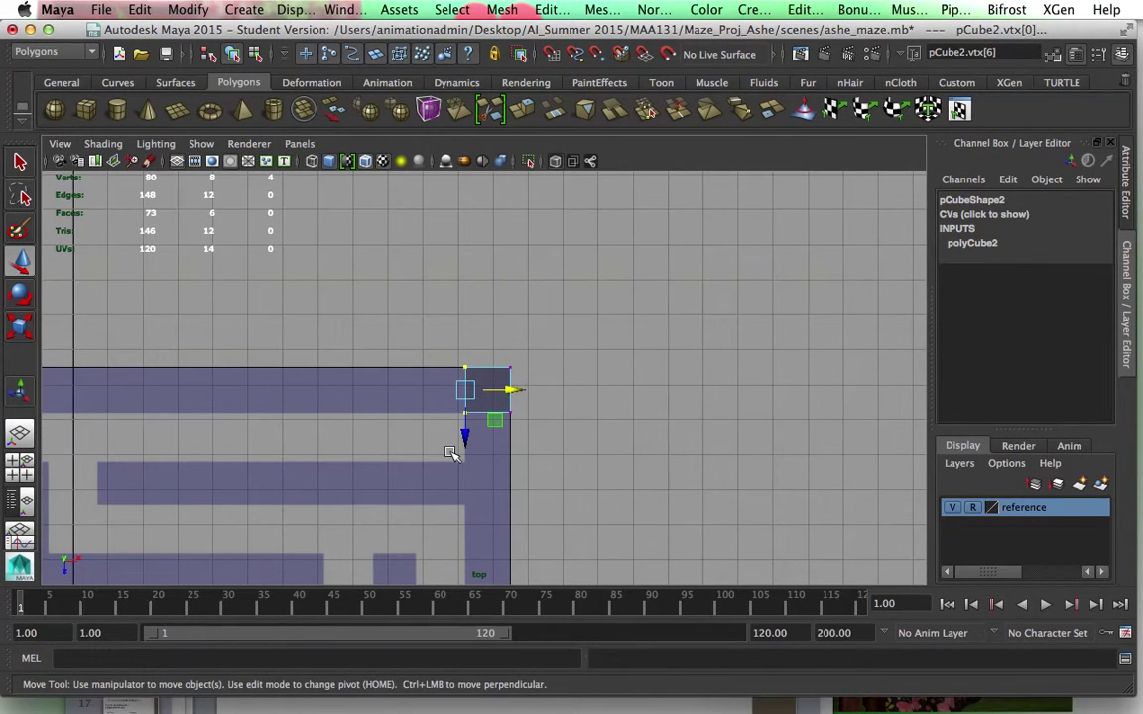
pyautogui.keyDown('alt'); pyautogui.moveTo(565, 433); pyautogui.dragTo(791, 394, button='middle'); pyautogui.keyUp('alt')
pyautogui.moveTo(870, 320); pyautogui.dragTo(364, 330)
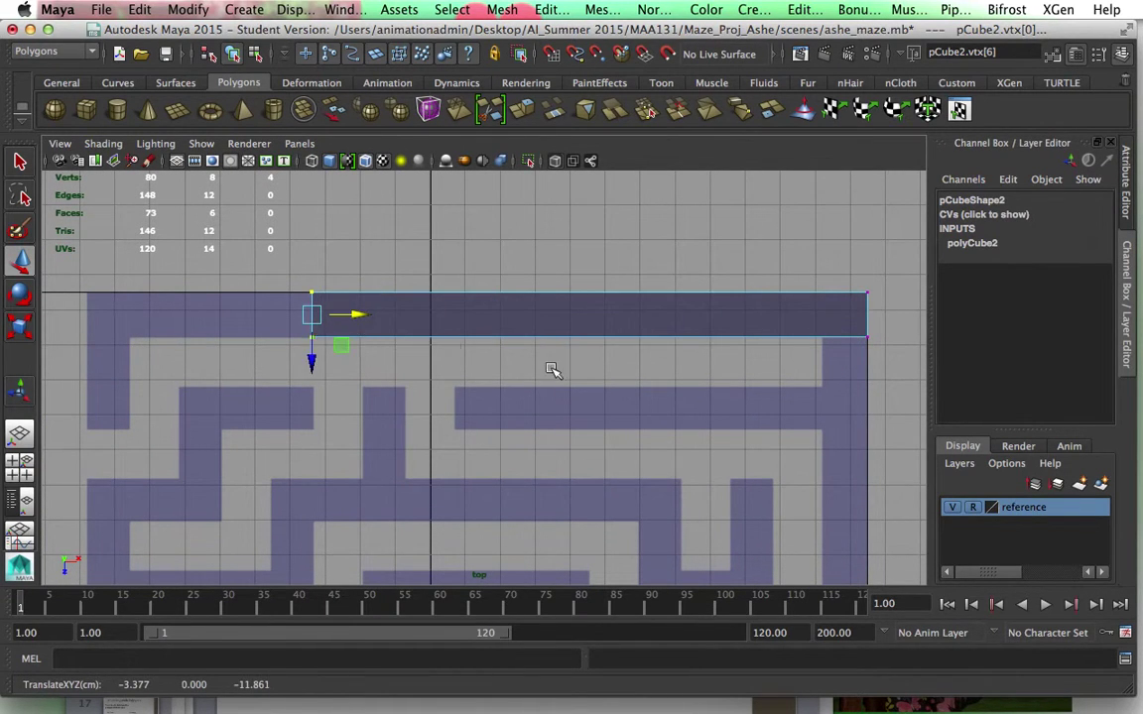
pyautogui.press('z')
pyautogui.click(800, 271)
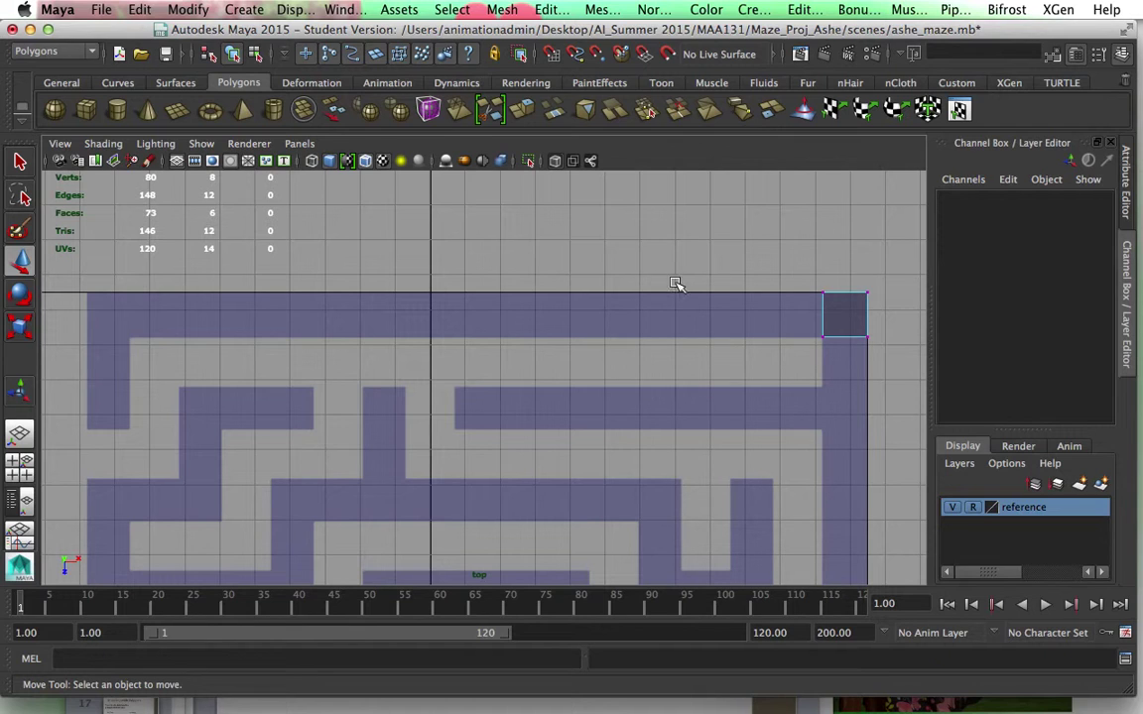
# Try moving only one vertex at the cube's negative X, negative Z corner to about X 7.818, and undo the move.
pyautogui.click(824, 294)
pyautogui.moveTo(863, 291); pyautogui.dragTo(745, 294)
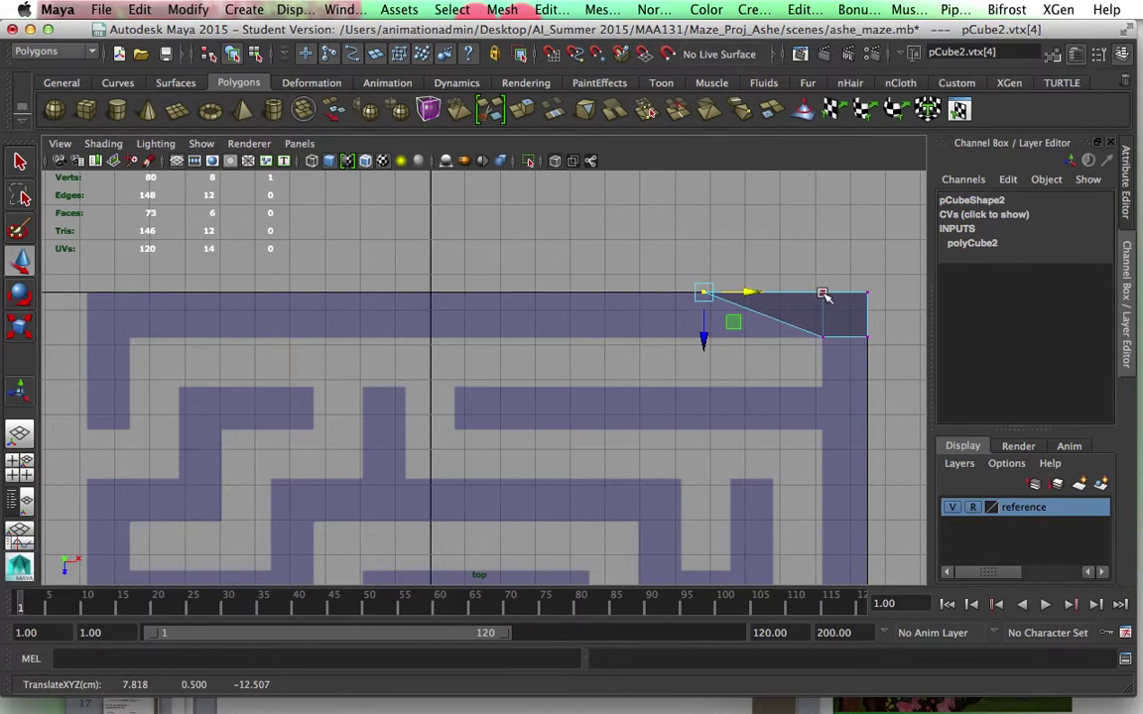
pyautogui.hotkey('ctrl', 'z')
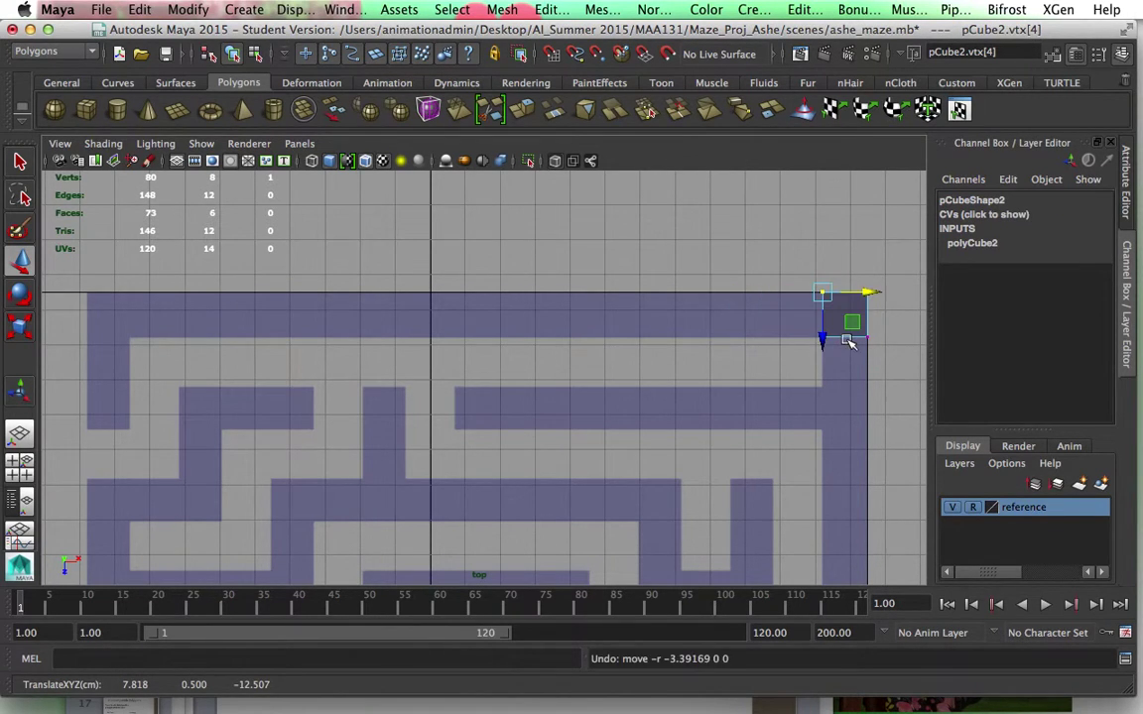
# Select all four negative X vertices of the second cube and move them to the far end of the negative Z wall, about X -9.854.
pyautogui.click(783, 255)
pyautogui.moveTo(784, 256); pyautogui.dragTo(836, 370)
pyautogui.click(755, 237)
pyautogui.moveTo(829, 305); pyautogui.dragTo(830, 306)
pyautogui.moveTo(773, 259); pyautogui.dragTo(823, 357)
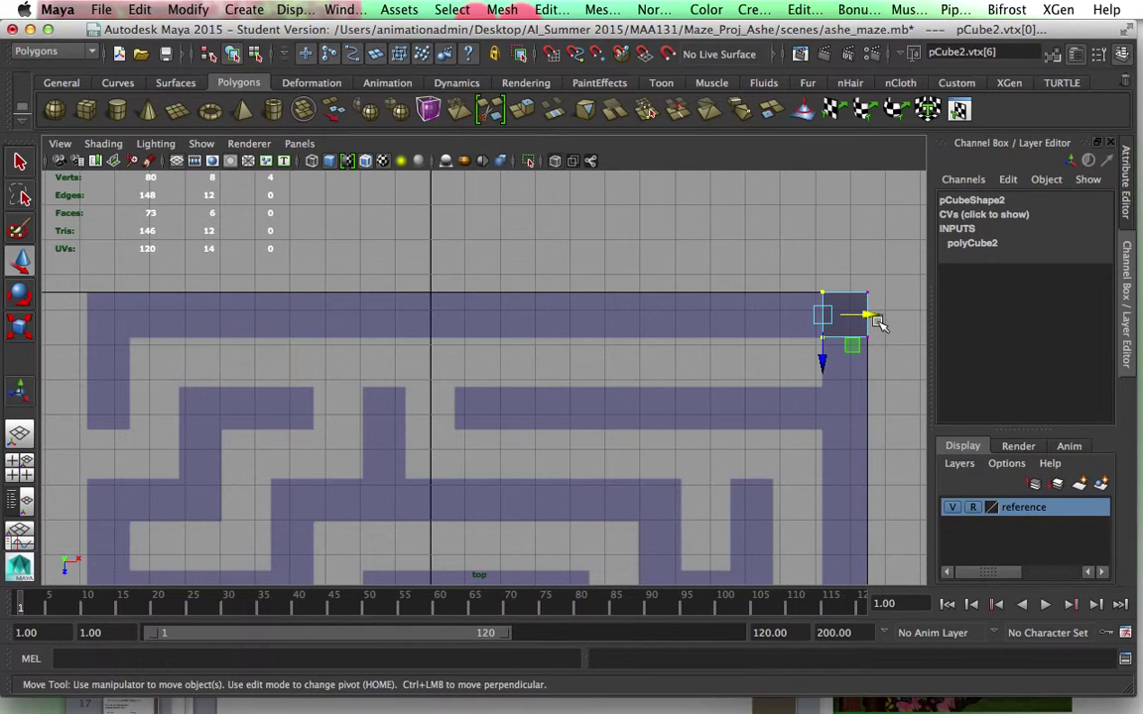
pyautogui.moveTo(869, 315); pyautogui.dragTo(134, 316)
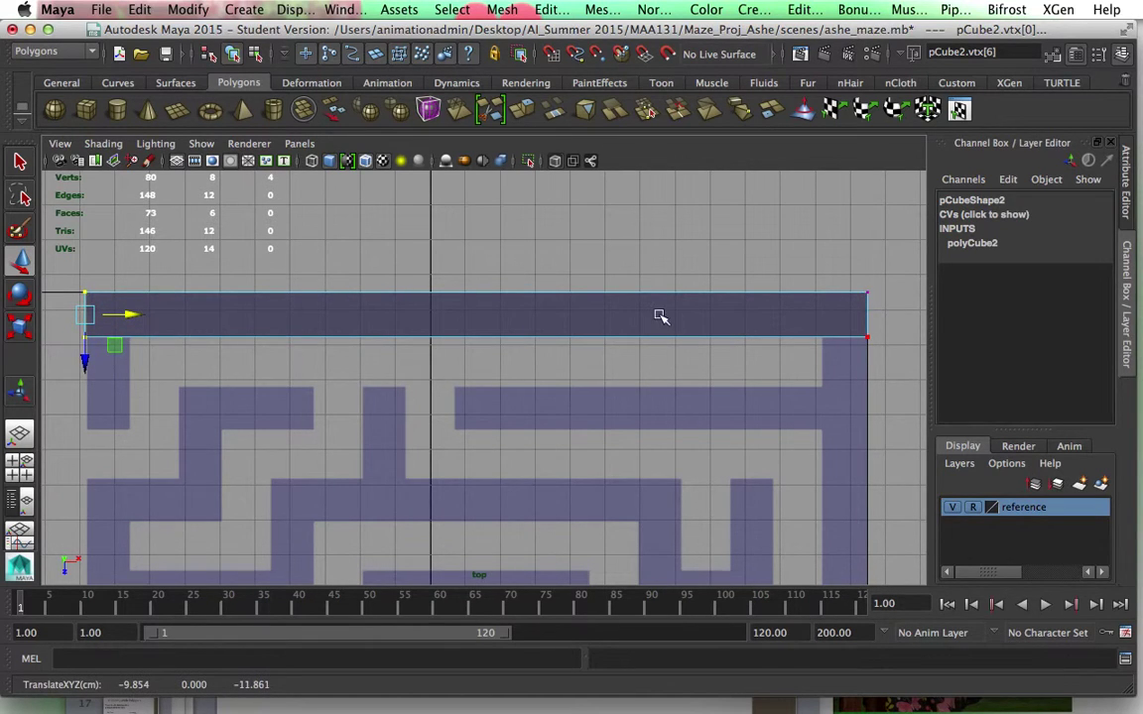
# Return the second wall to object mode and examine the maze's outer walls from several angles in the perspective view.
pyautogui.press('space')
pyautogui.press('space')
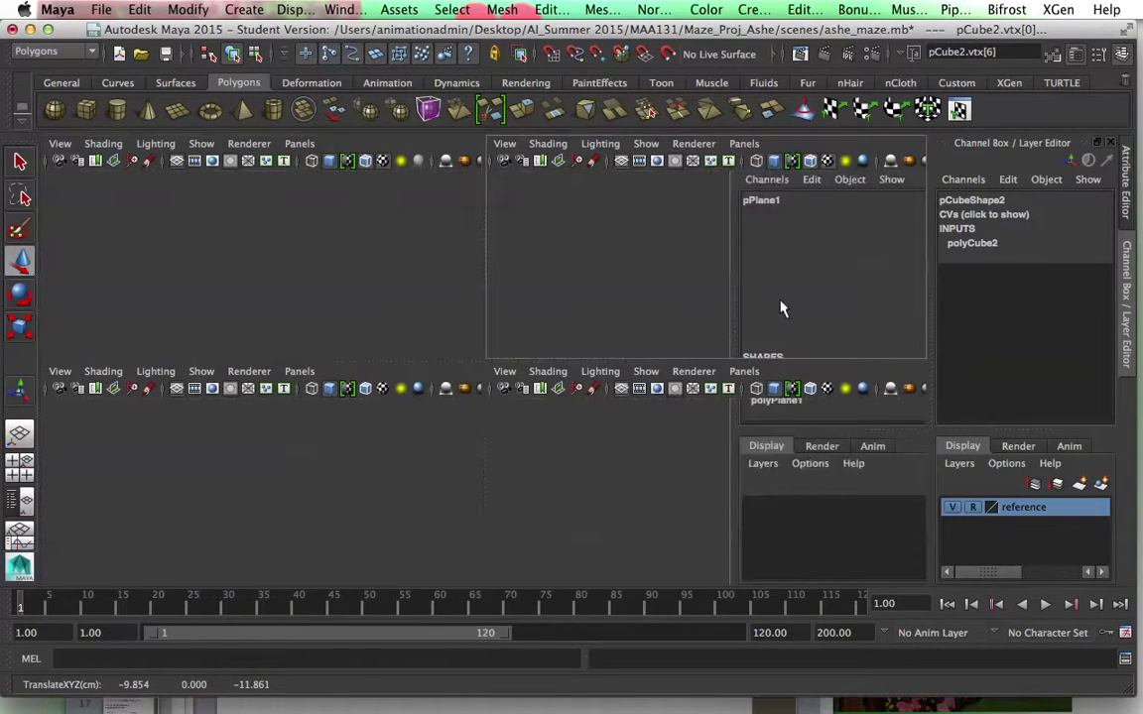
pyautogui.keyDown('alt'); pyautogui.moveTo(609, 408); pyautogui.dragTo(638, 403); pyautogui.keyUp('alt')
pyautogui.moveTo(710, 288); pyautogui.dragTo(784, 263, button='right')
pyautogui.keyDown('alt'); pyautogui.moveTo(732, 298); pyautogui.dragTo(774, 397); pyautogui.keyUp('alt')
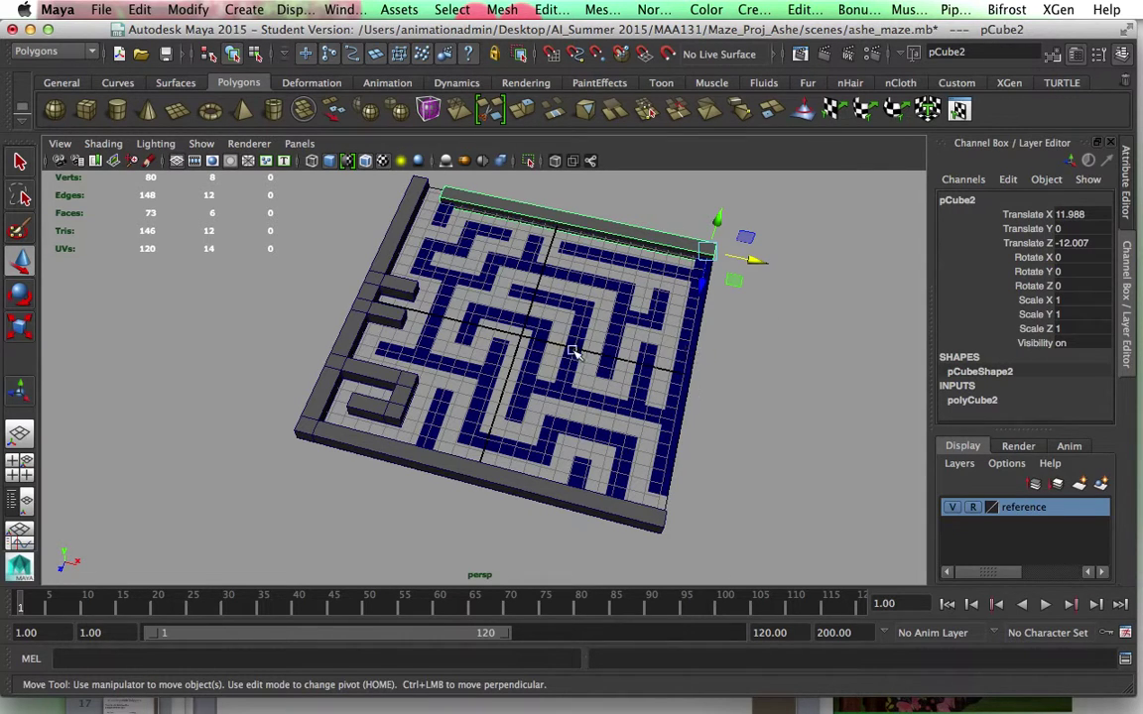
pyautogui.scroll(4, 699, 389)
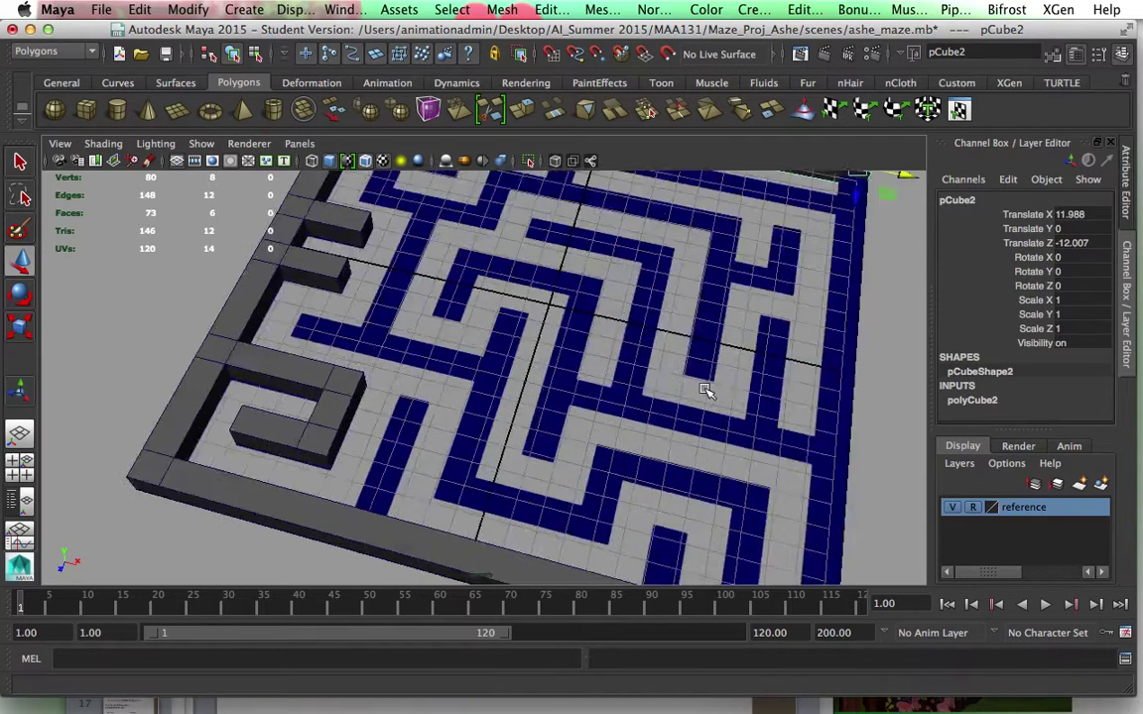
pyautogui.scroll(-4, 699, 390)
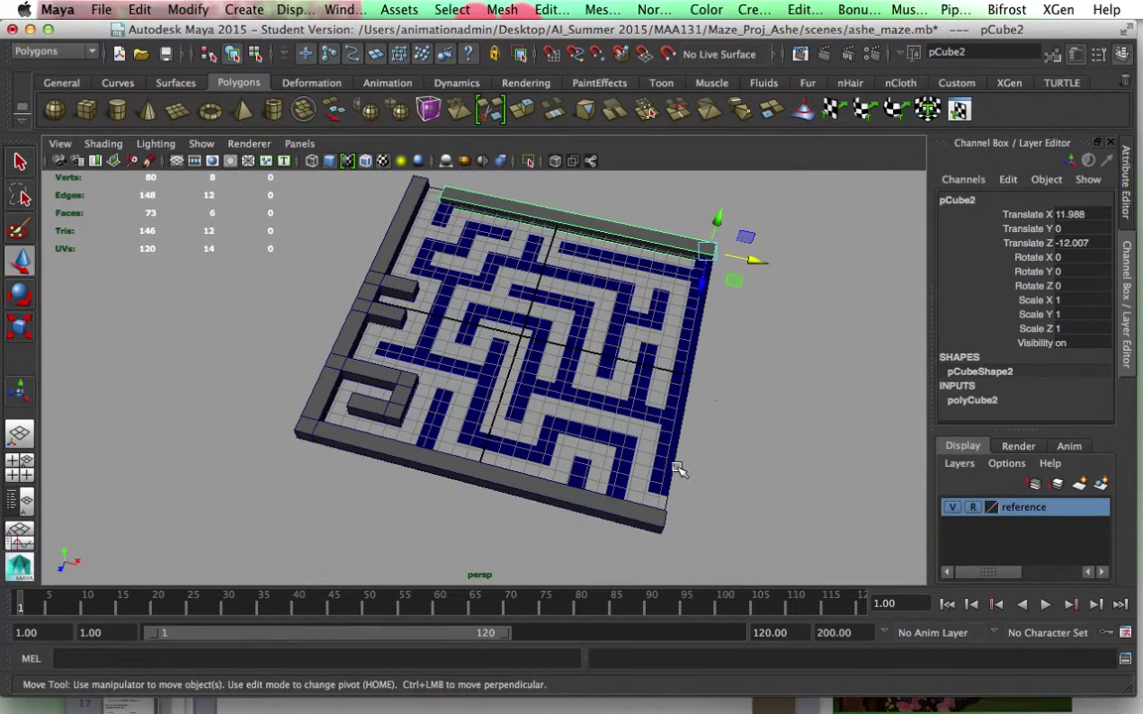
pyautogui.keyDown('alt'); pyautogui.moveTo(709, 470); pyautogui.dragTo(554, 363); pyautogui.keyUp('alt')
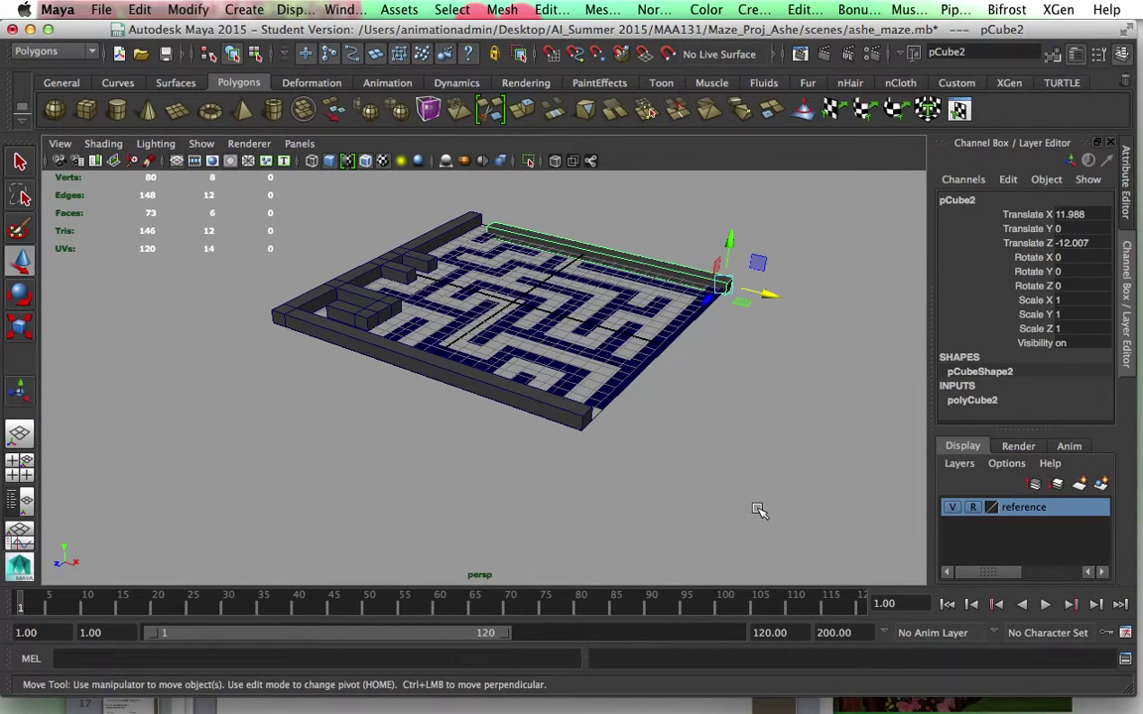